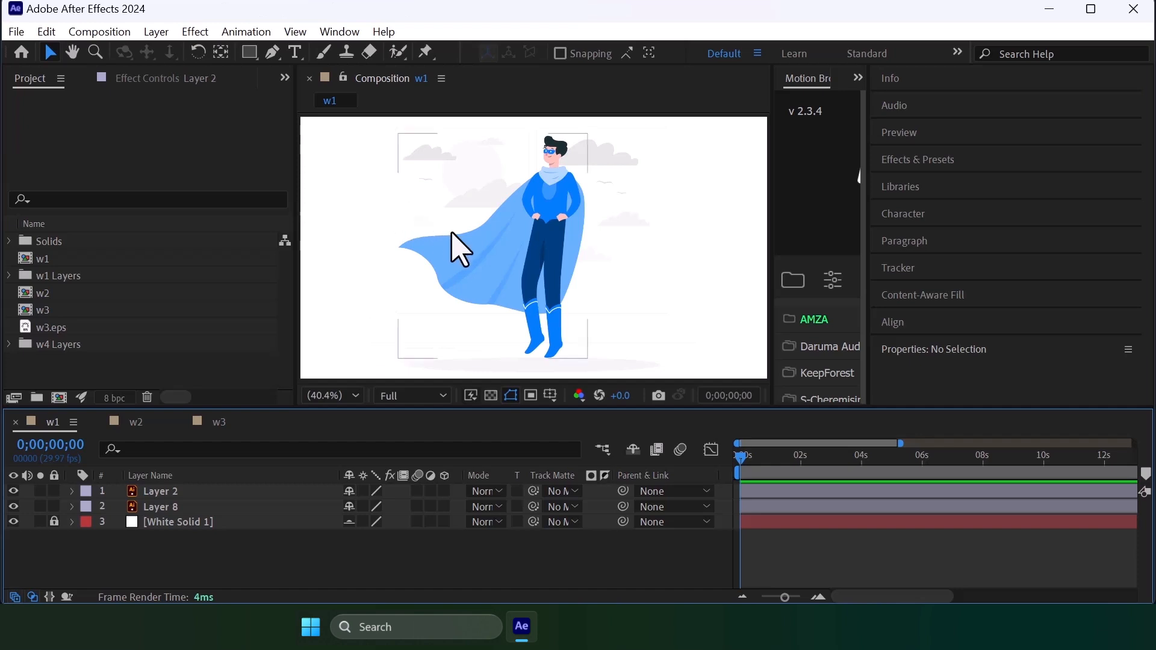
- Isolate the superhero character by hiding Layer 8 and White Solid 1, and display it against the transparency grid
left_click(485, 263)
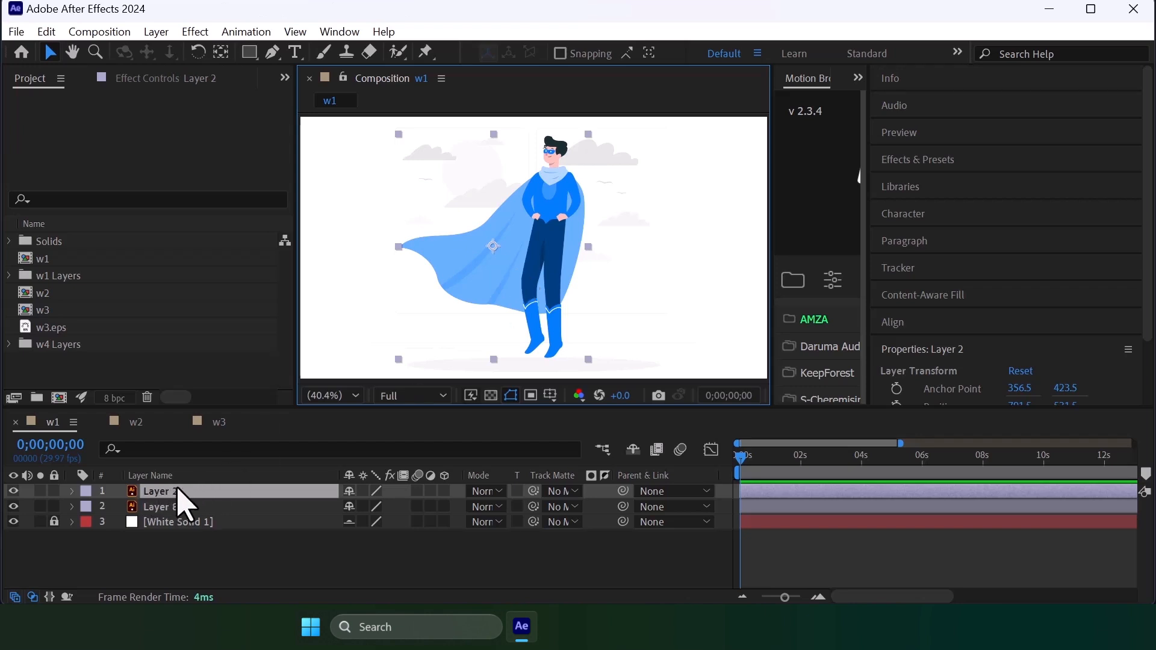
left_click(148, 550)
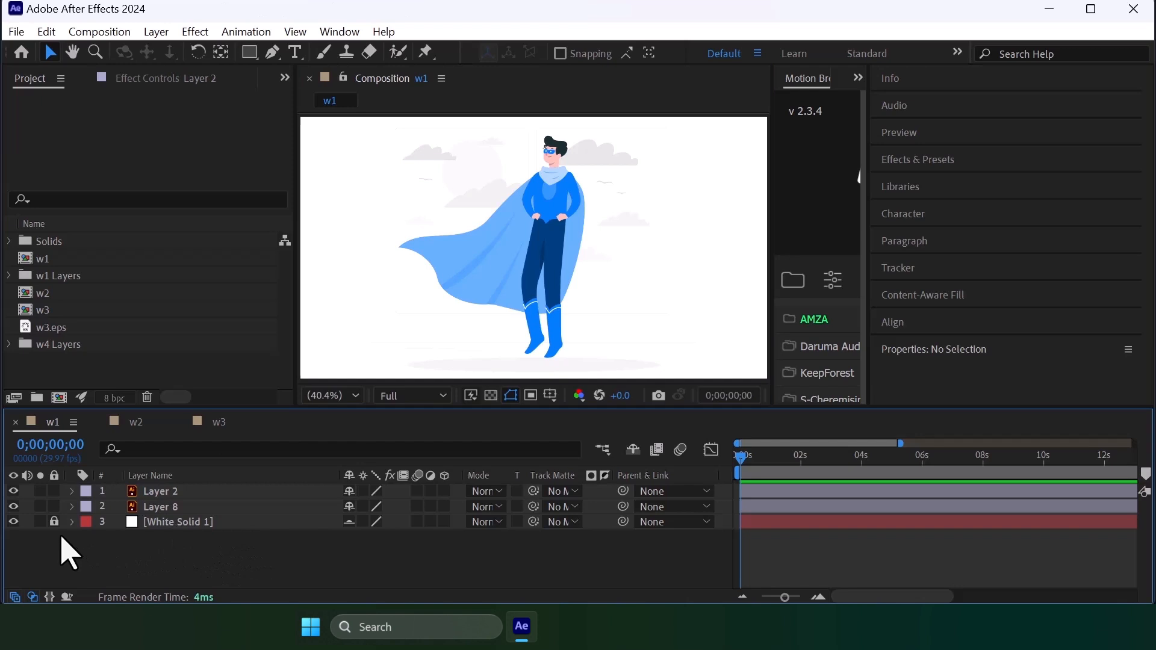
left_click(13, 507)
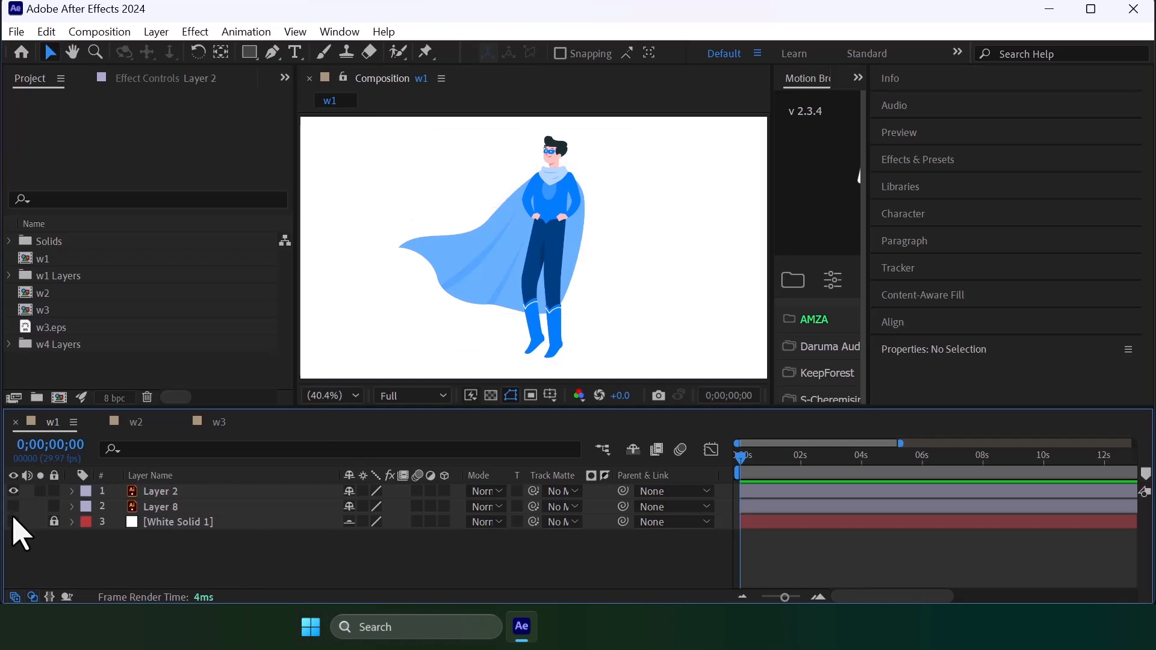
left_click(13, 521)
left_click(569, 268)
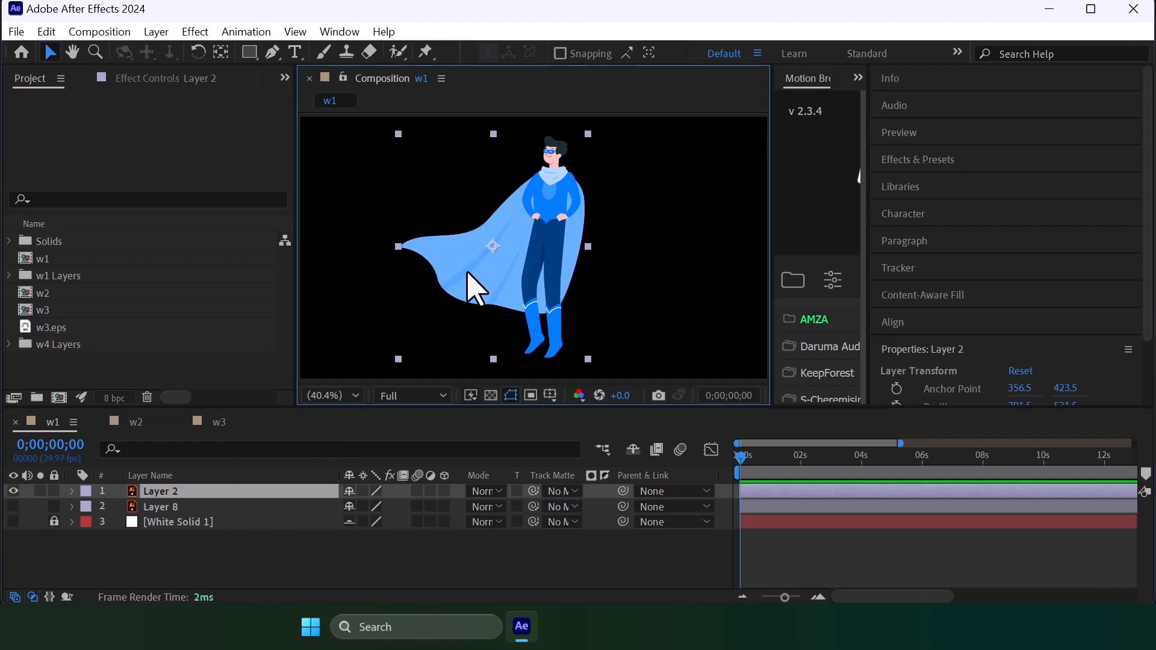
left_click(492, 396)
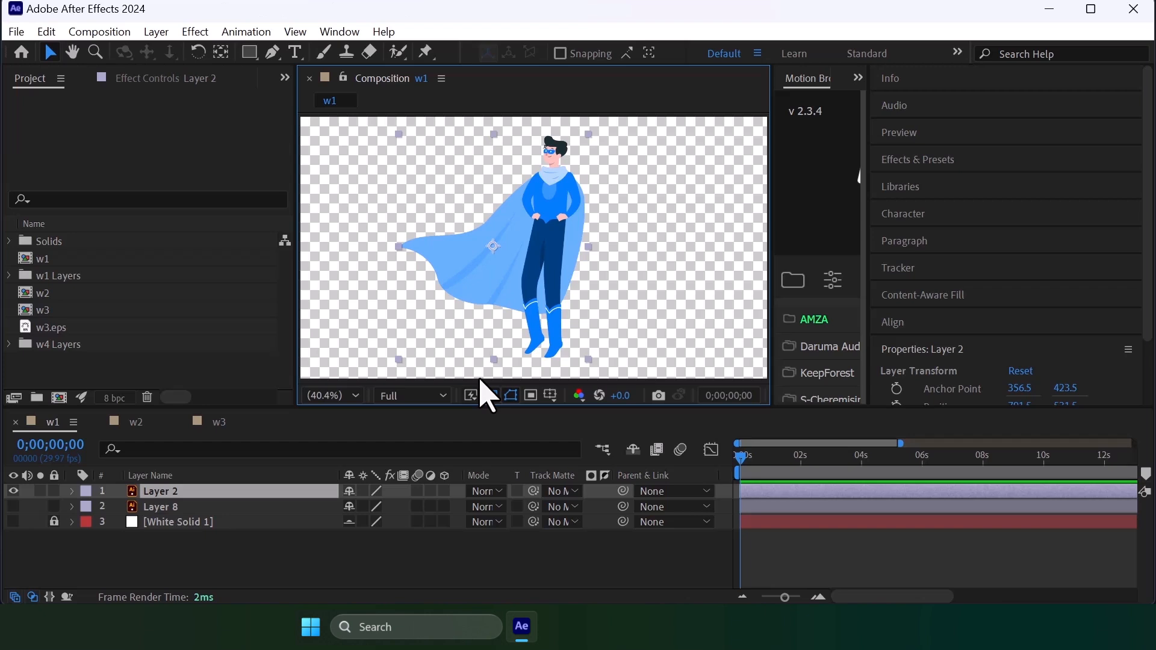
- Show Layer 8 and White Solid 1 in the composition again and hide the shy layers from the timeline
left_click(13, 506)
left_click(13, 522)
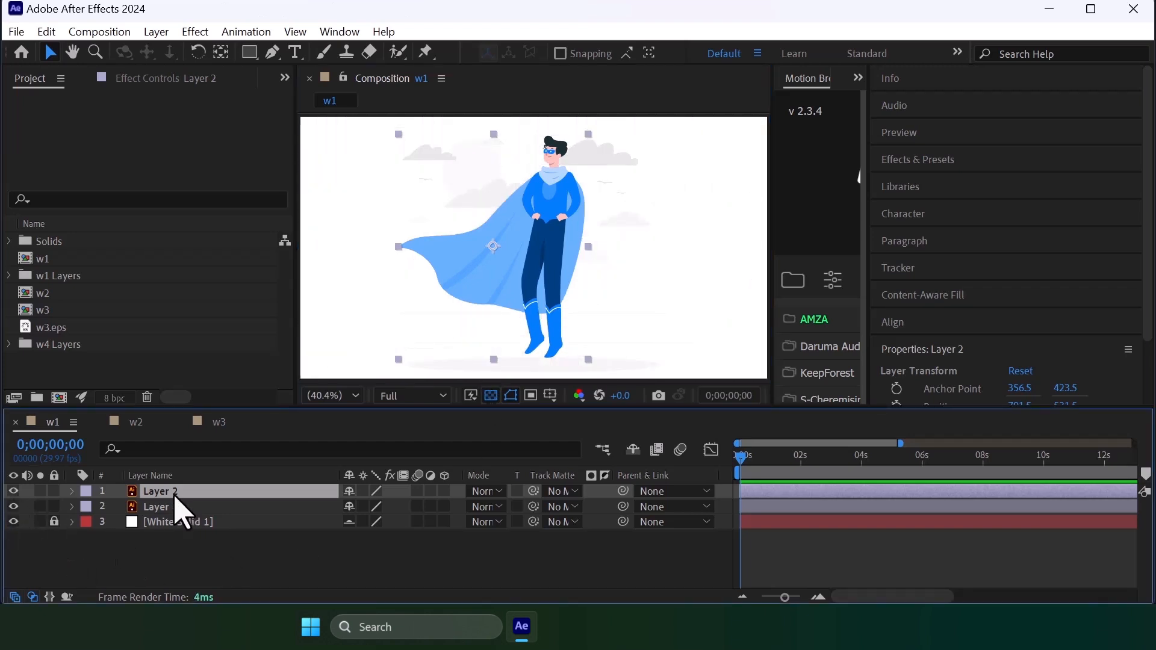
left_click(186, 506)
left_click(632, 450)
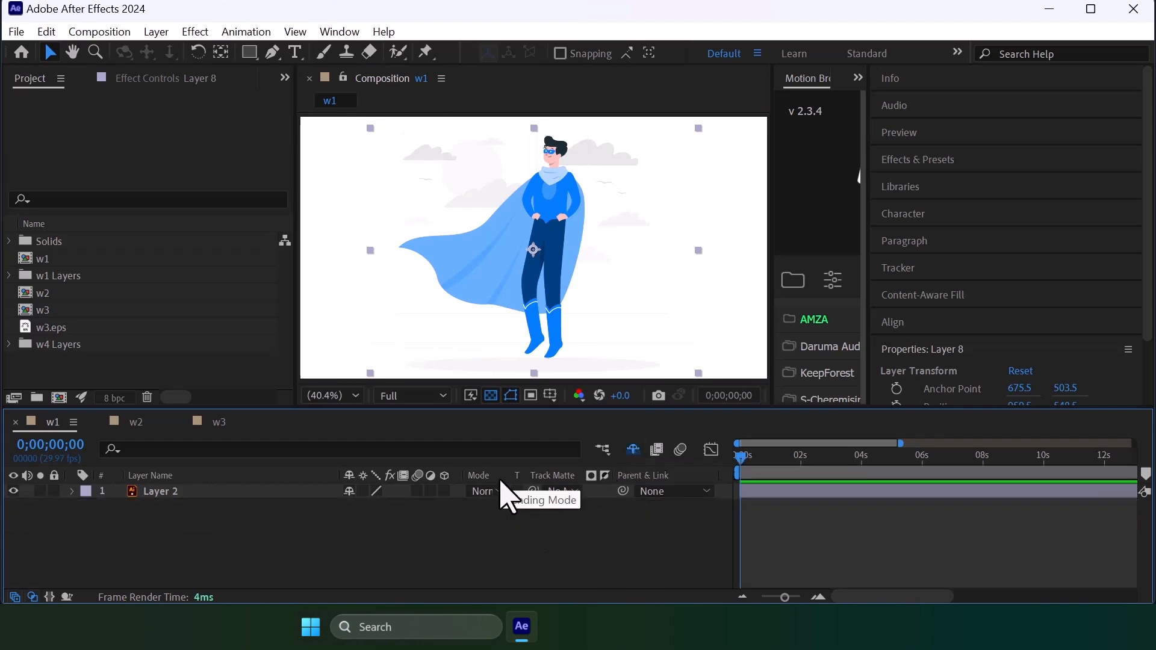
- Draw a closed Pen tool mask on Layer 2 around the flowing part of the cape, with a straight vertical edge beside the body
left_click(210, 491)
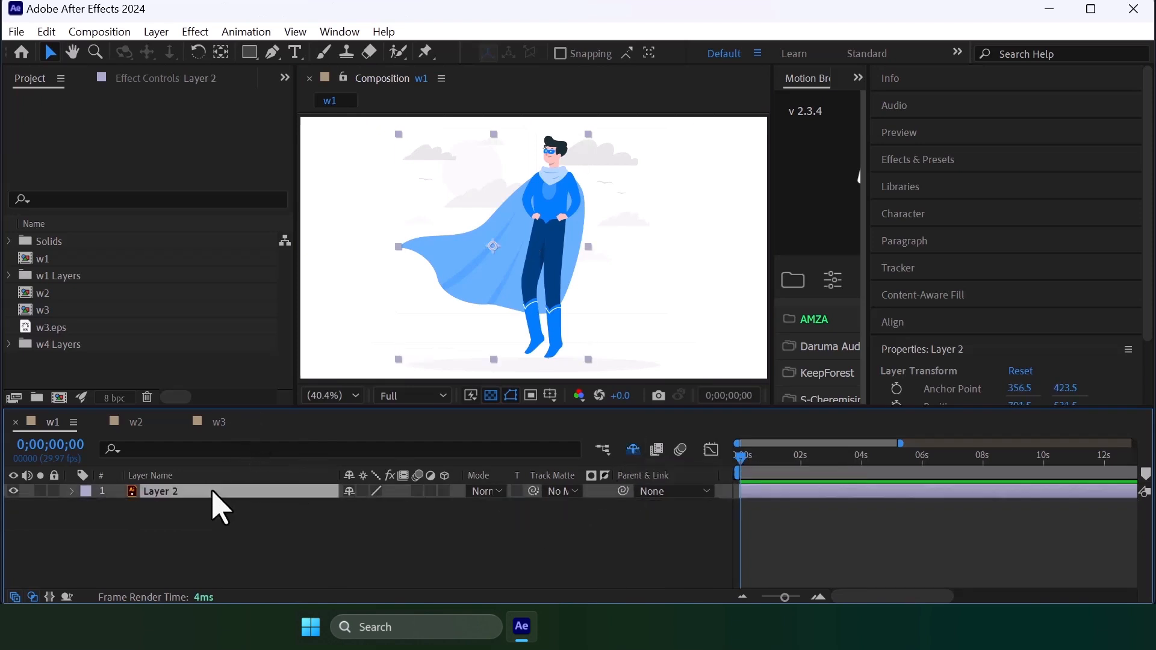
left_click(272, 54)
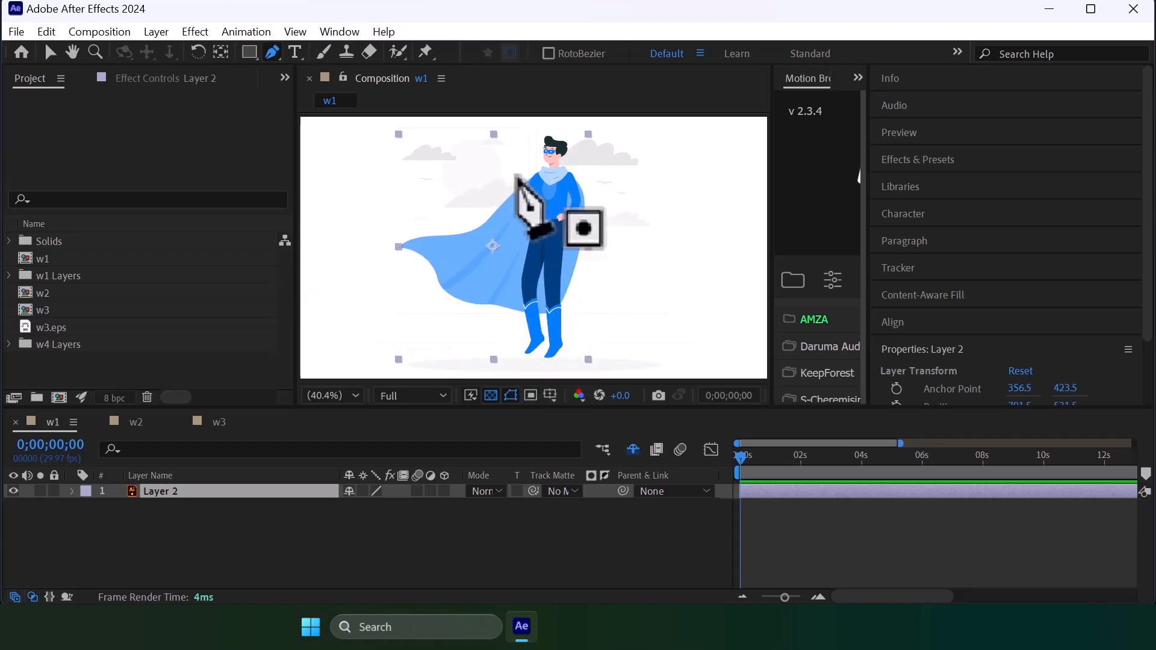
left_click(513, 156)
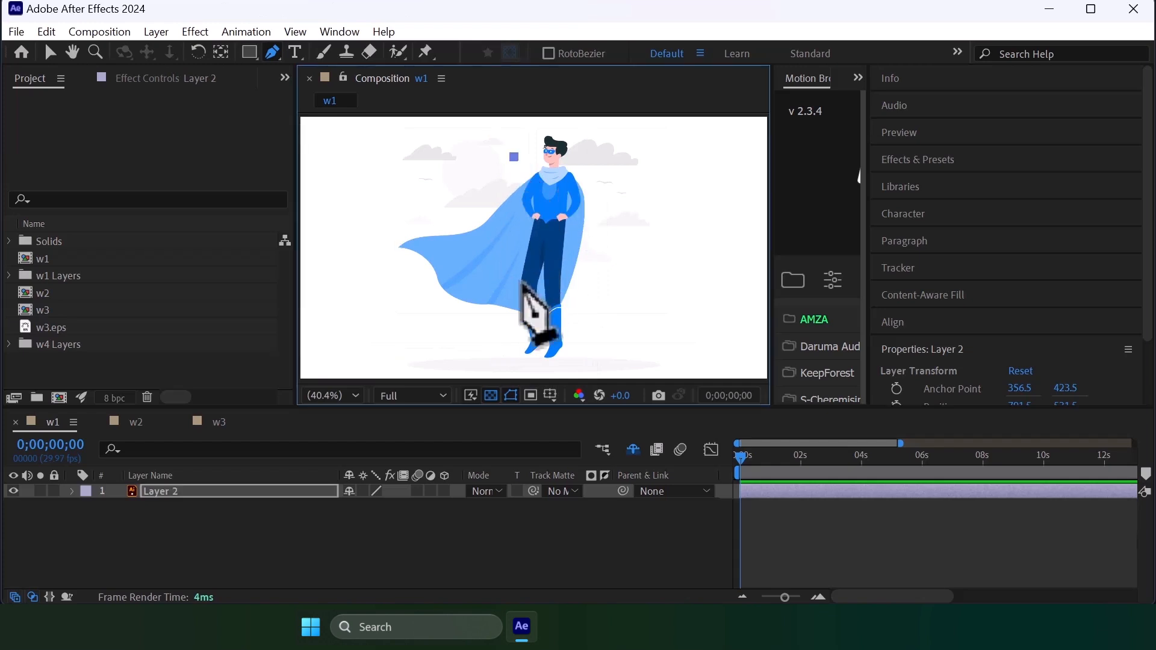
left_click(513, 346)
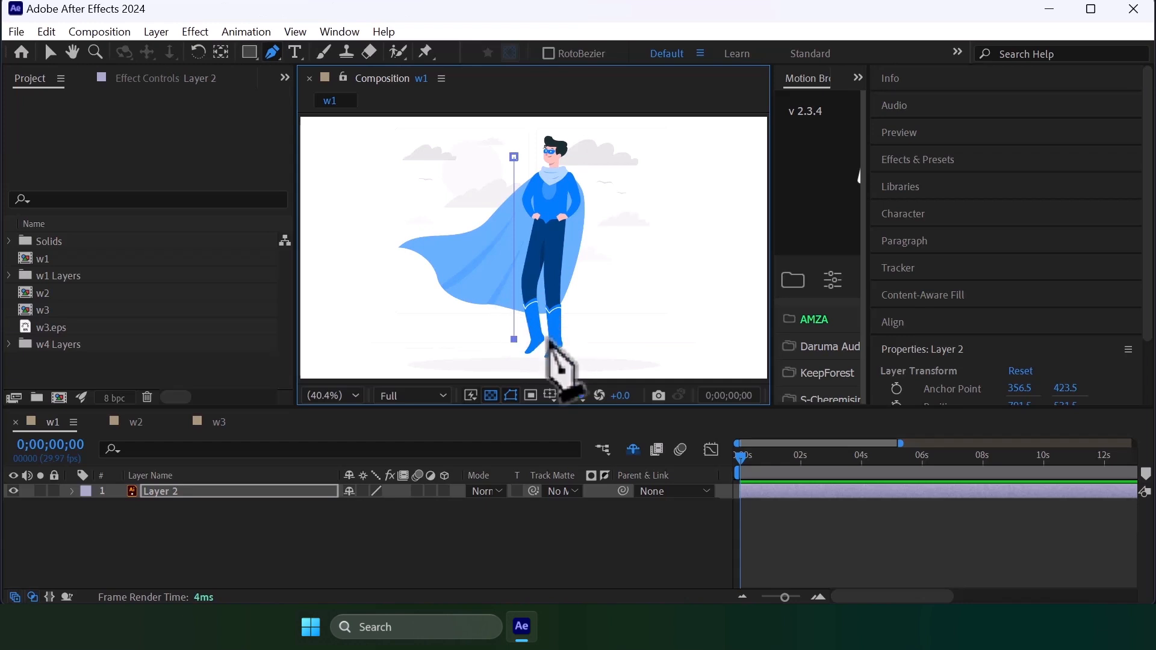
left_click(362, 337)
left_click(366, 292)
left_click(366, 238)
left_click(413, 217)
left_click(513, 157)
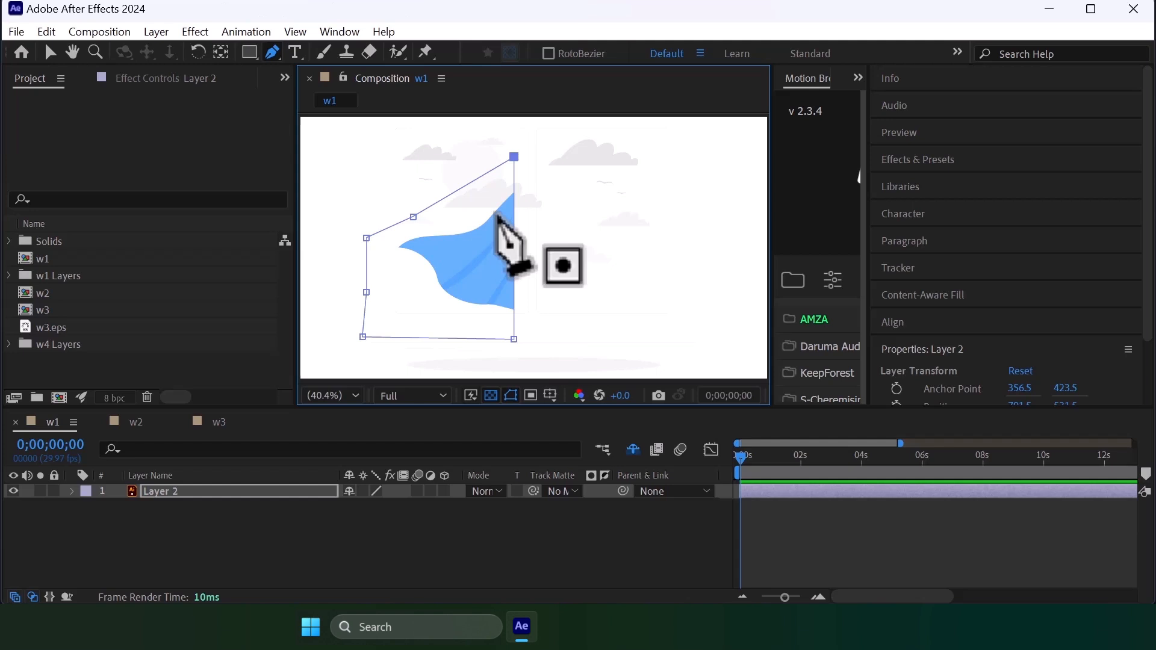
- Duplicate the masked Layer 2, set Mask 1 on the original layer to Subtract, and check the split by toggling the duplicate's visibility
left_click(175, 492)
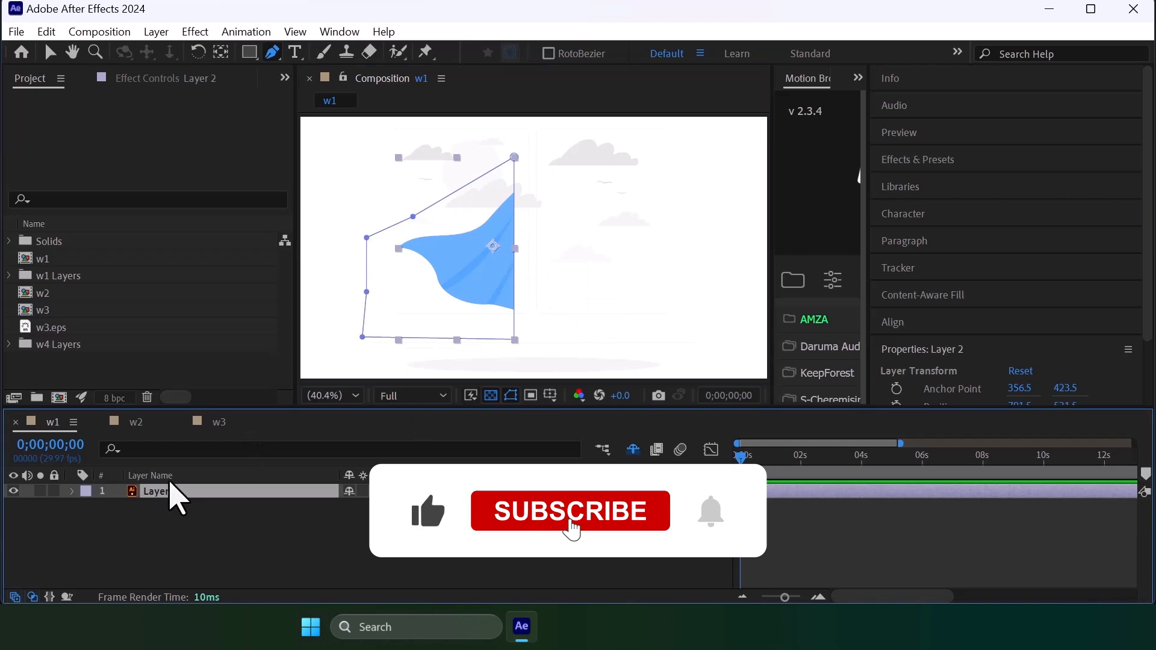
key("ctrl+d")
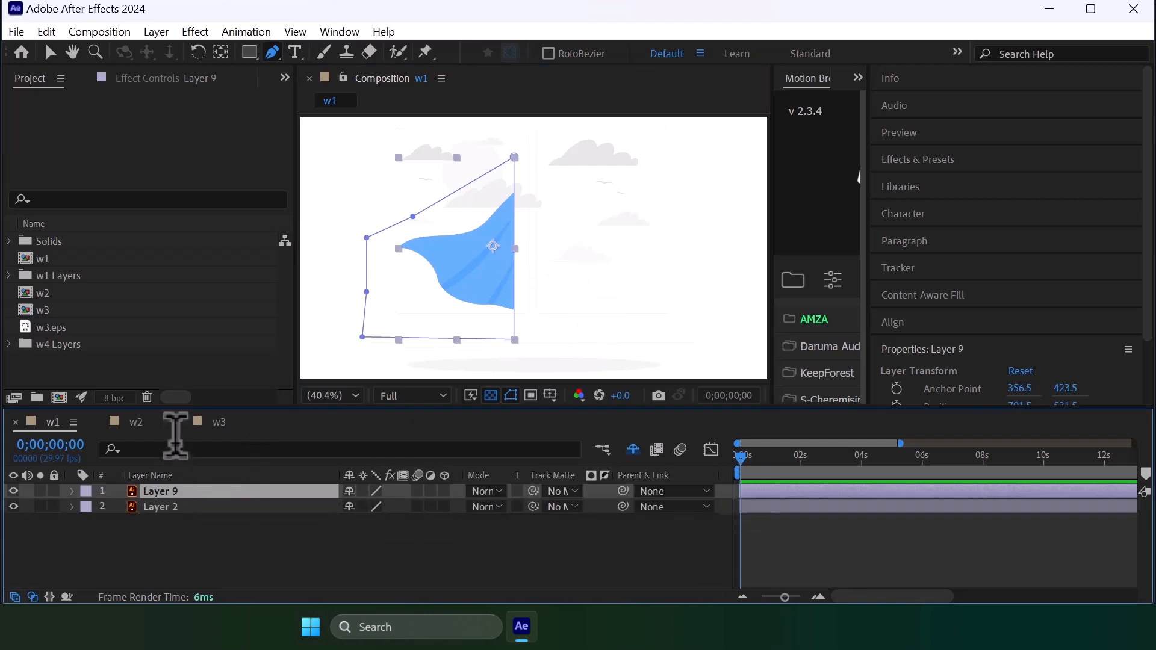
left_click(177, 506)
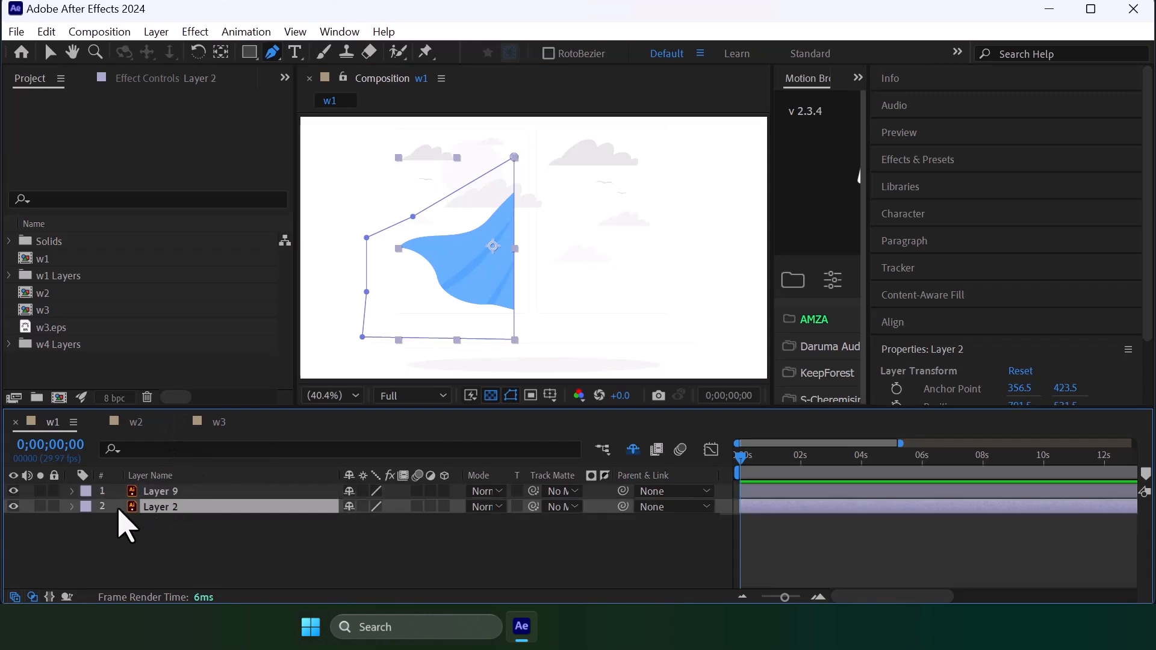
left_click(73, 507)
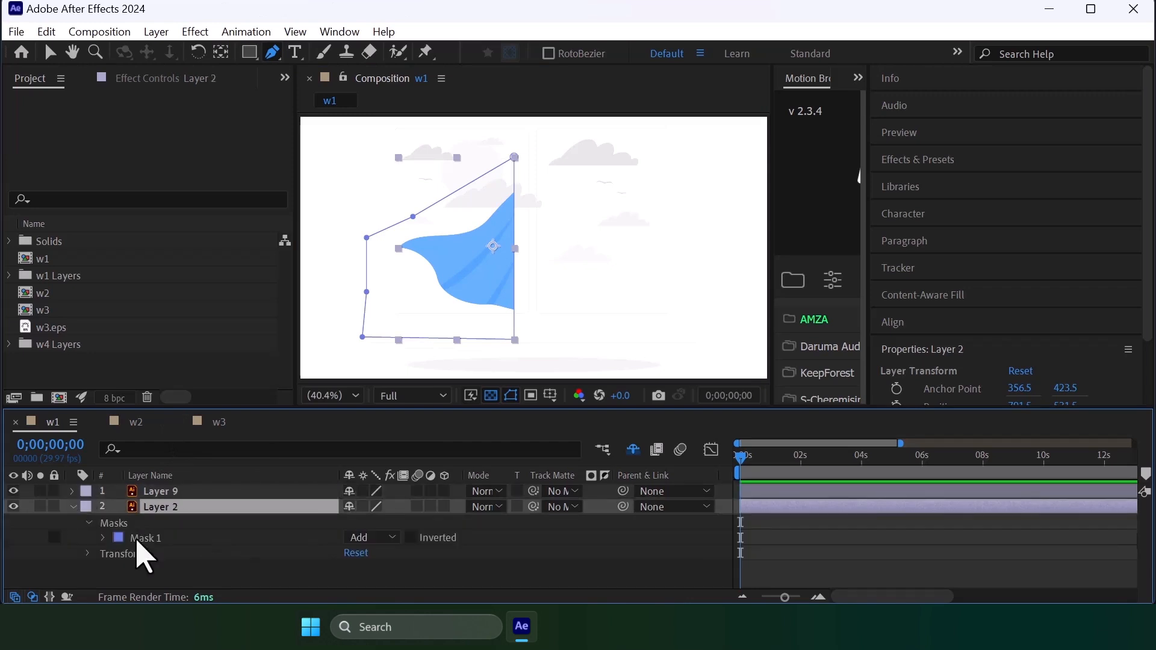
left_click(142, 538)
left_click(367, 538)
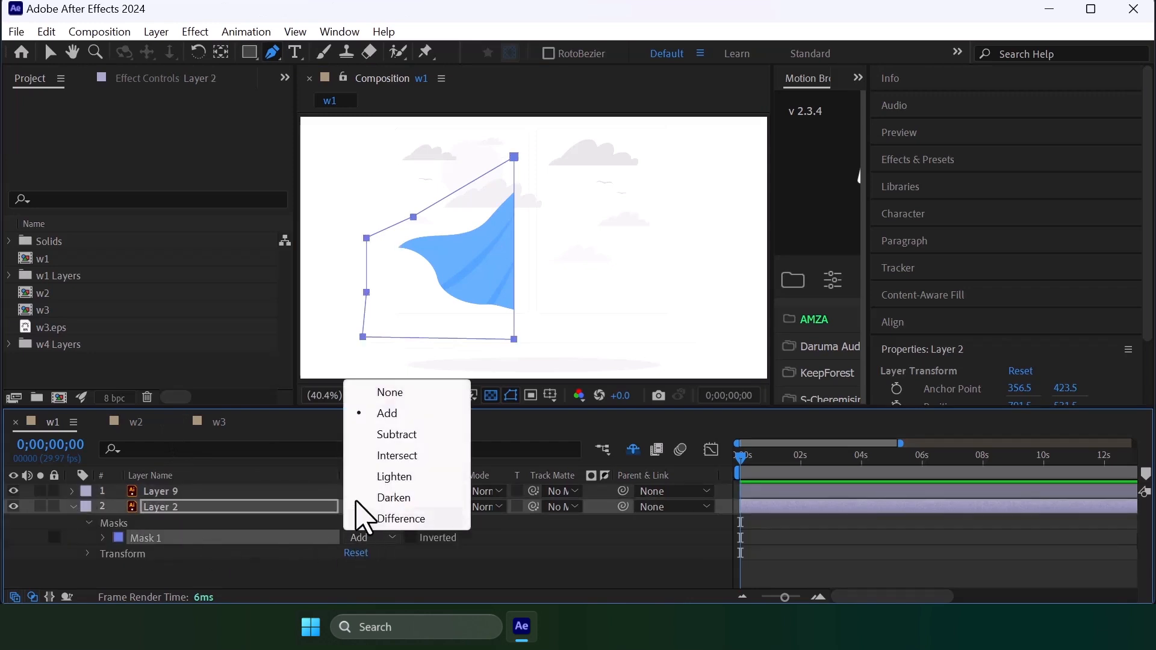
left_click(394, 435)
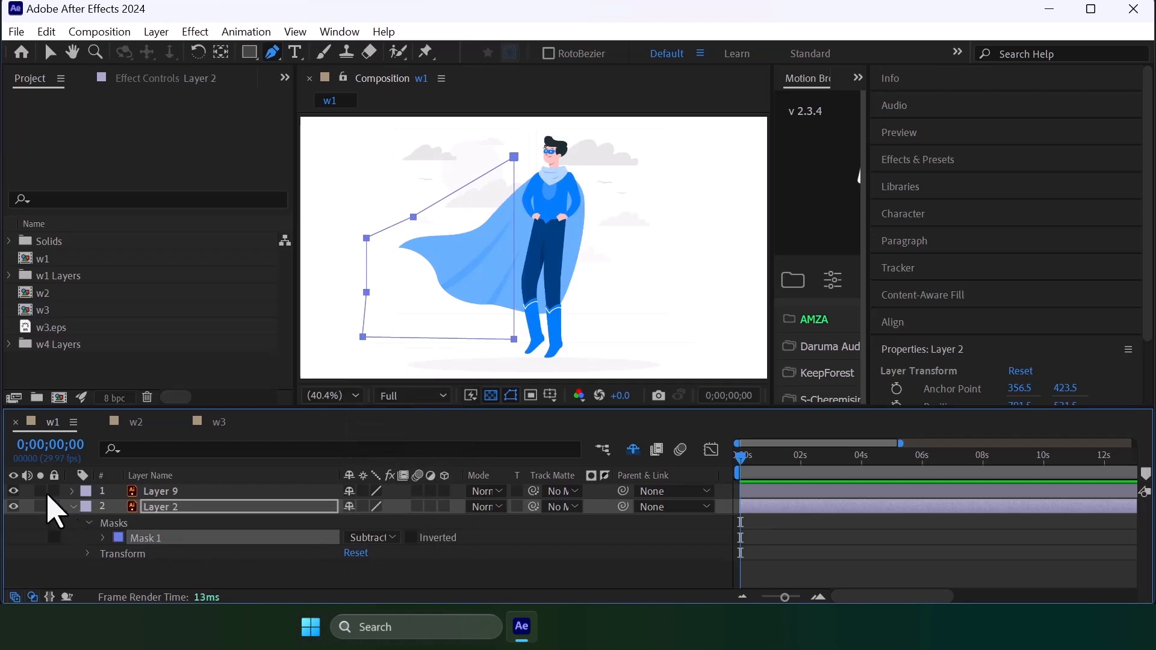
left_click(13, 491)
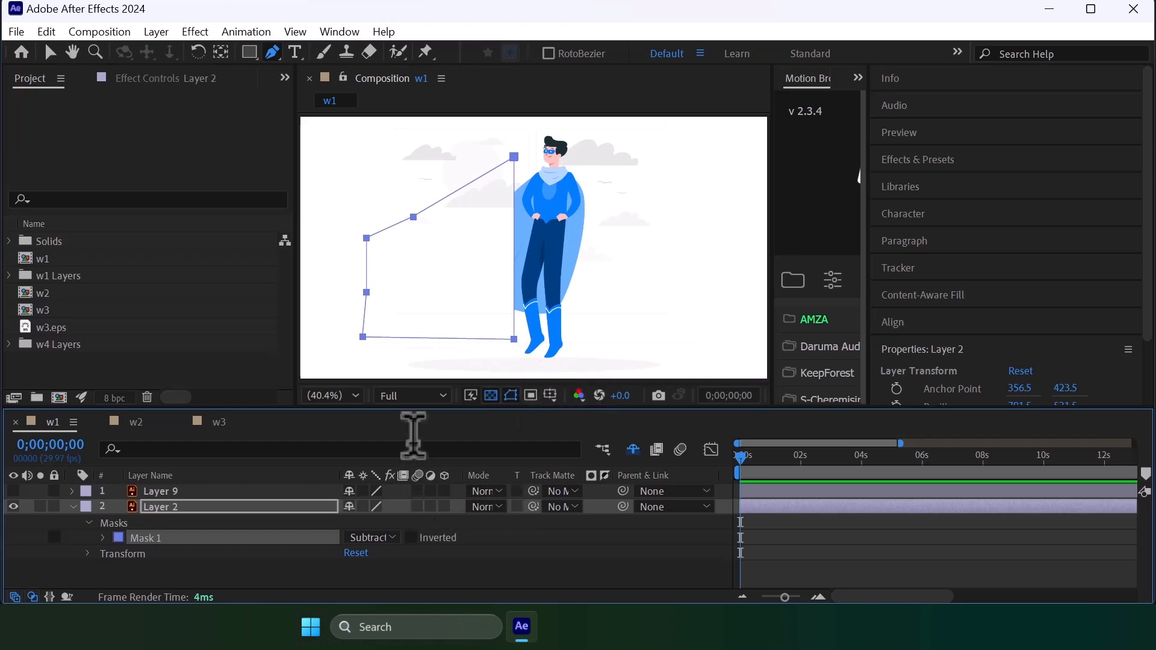
left_click(13, 491)
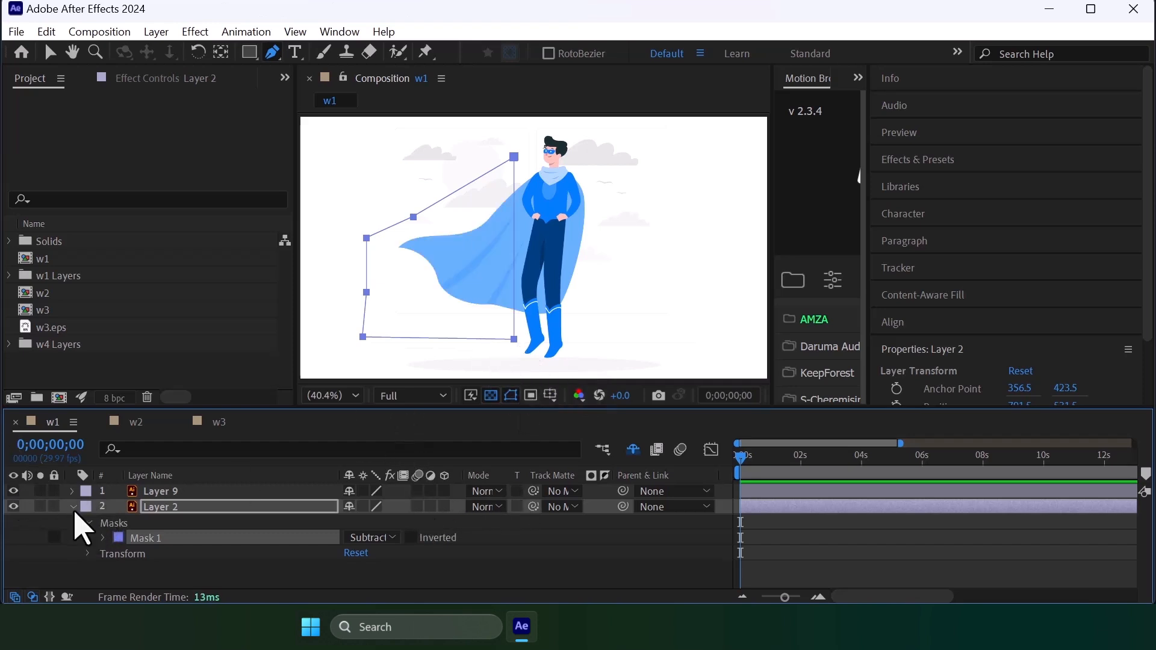
left_click(72, 506)
- Return to the Selection tool and rename the duplicated layer containing the flowing cape as "cape"
left_click(214, 528)
left_click(220, 507)
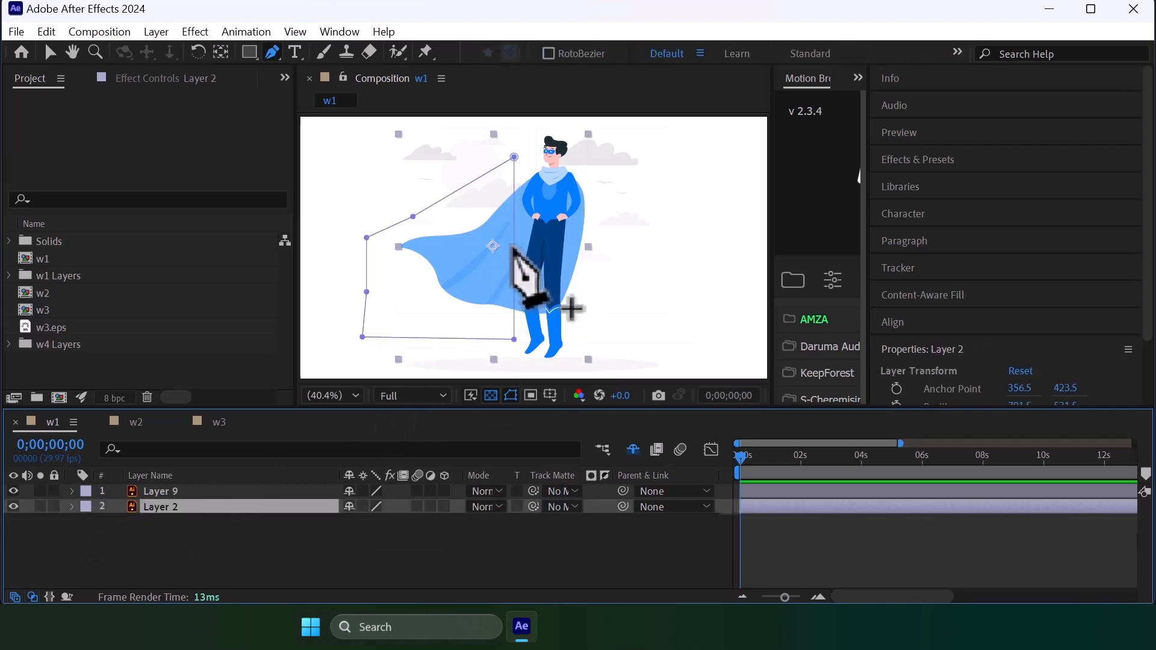
key("v")
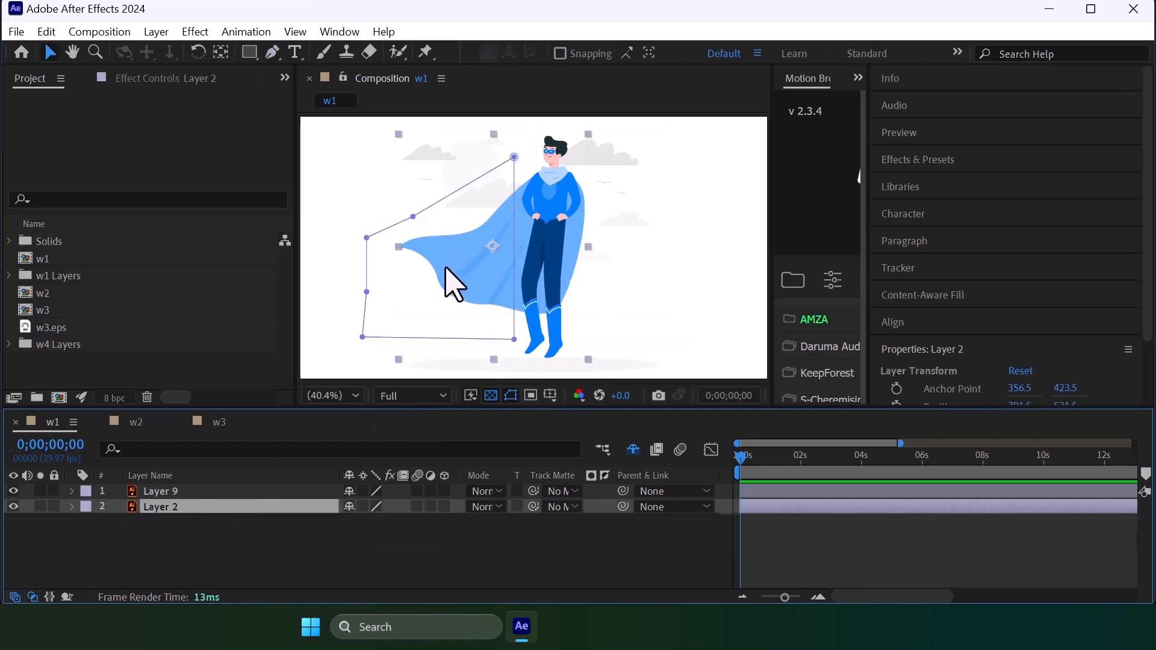
left_click(446, 283)
key("Return")
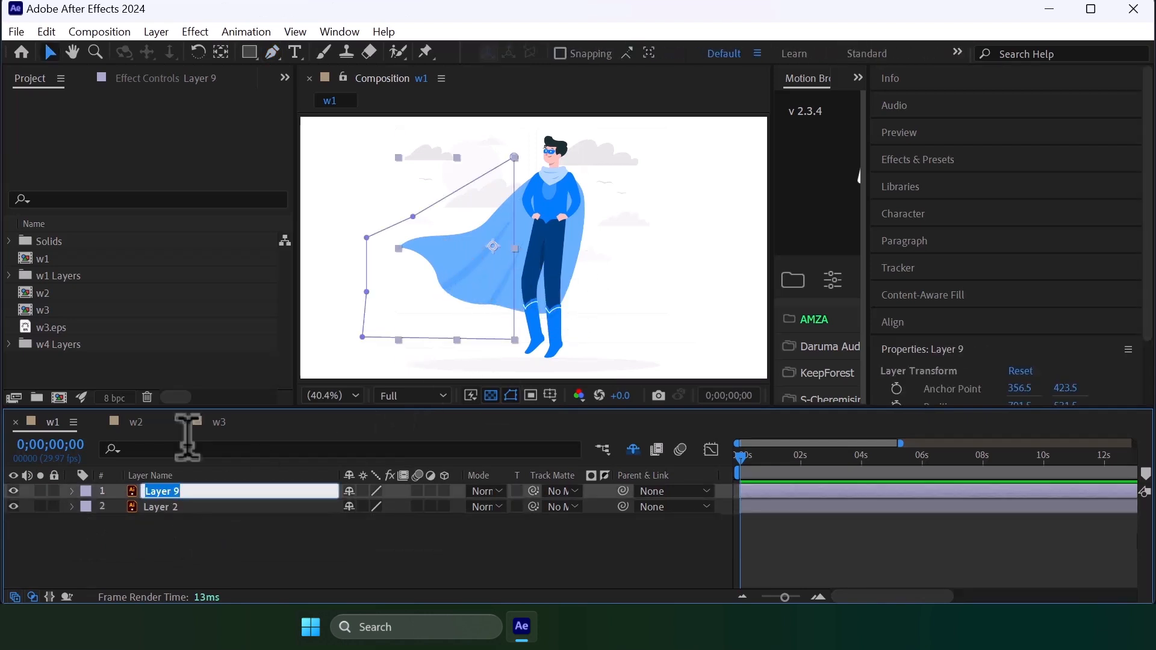
type("cape")
key("Return")
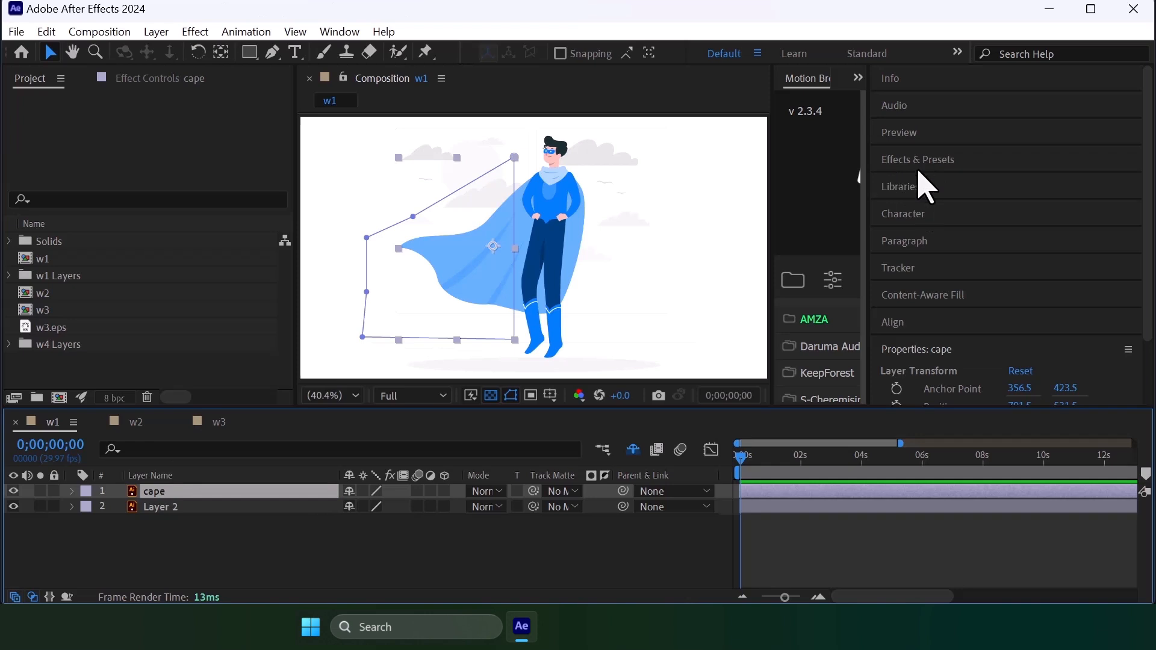
- Find the Wave Warp effect through the quick effect search and apply it to the cape layer
key("ctrl+space")
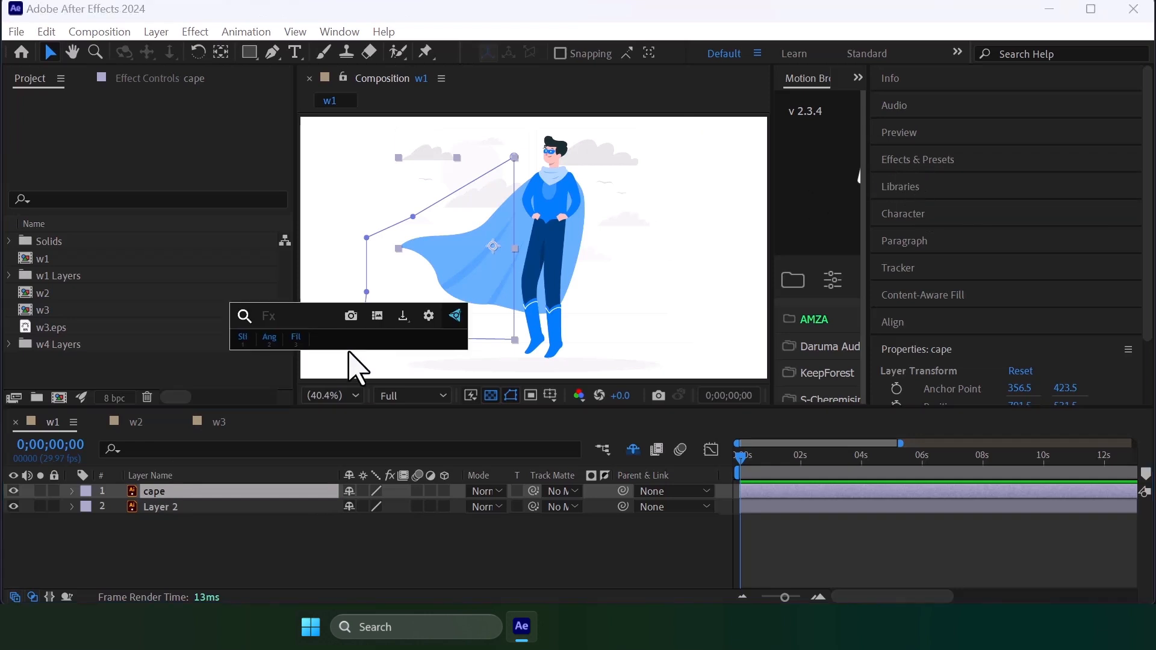
type("wavwe")
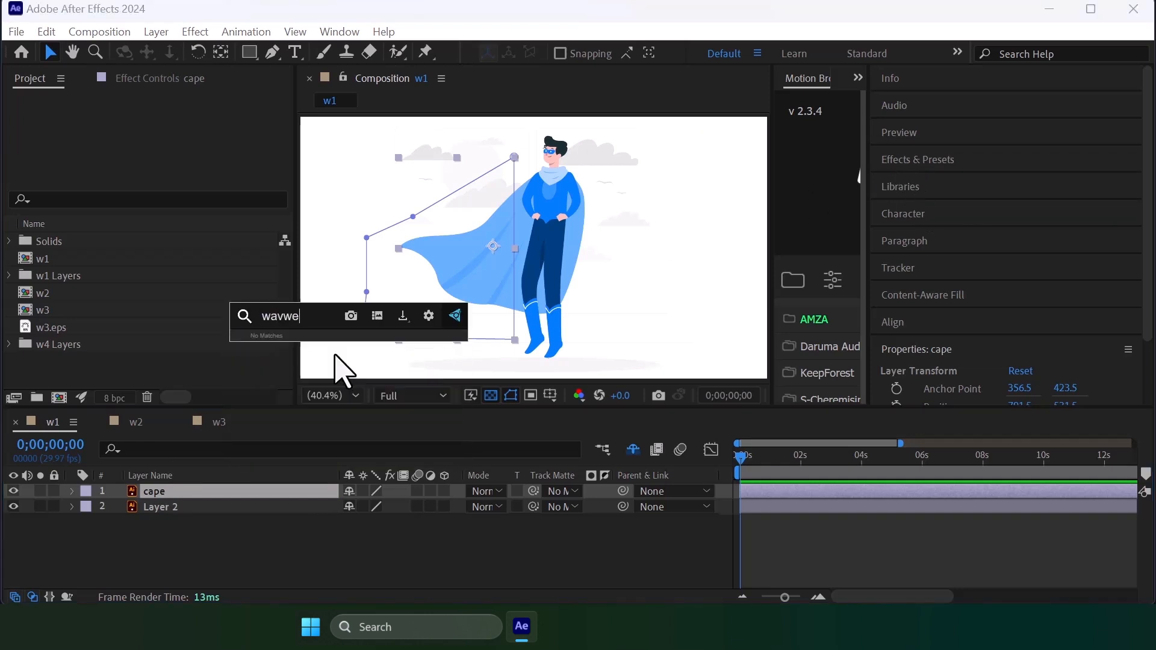
key("BackSpace")
key("BackSpace")
type("e war")
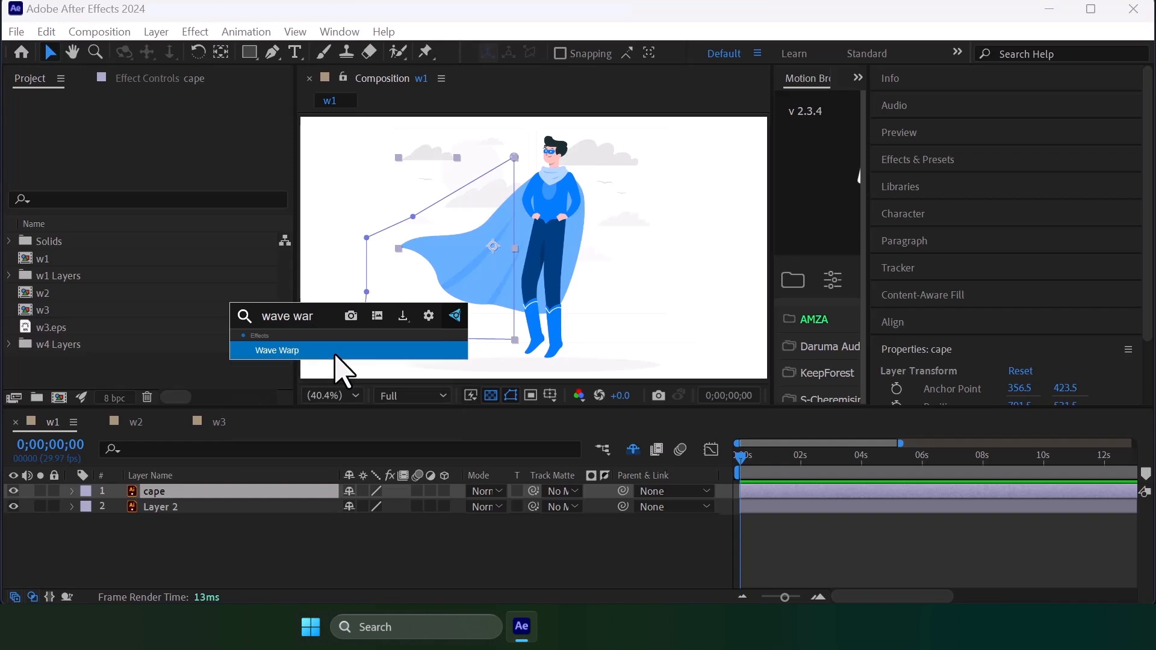
left_click(335, 353)
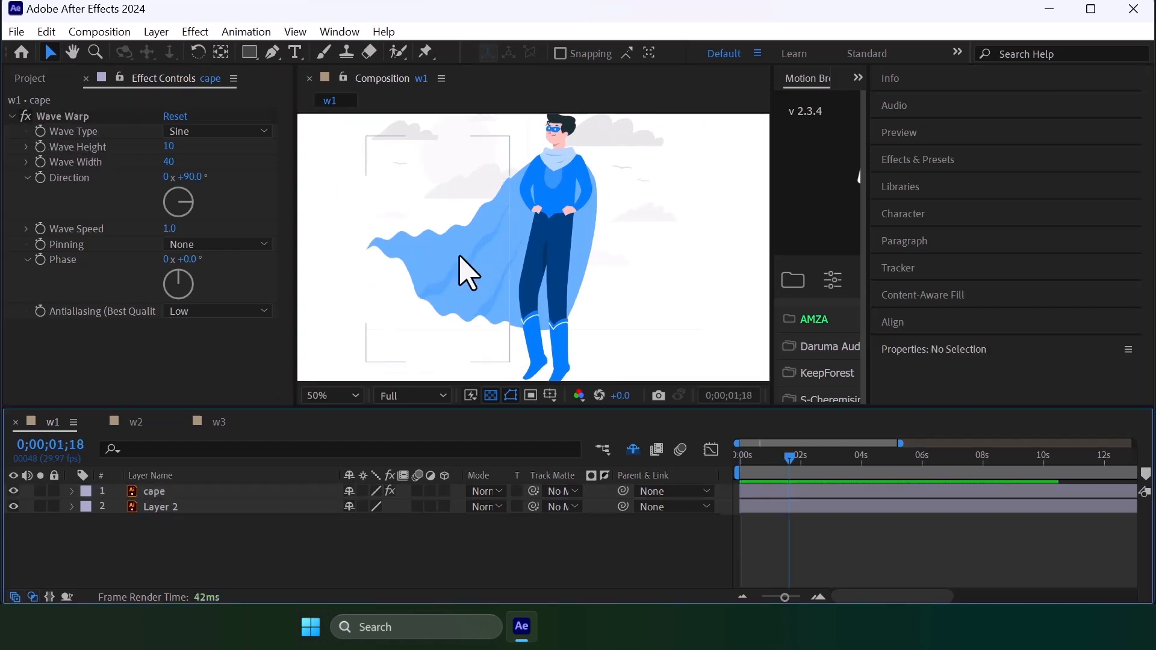
- Examine the warped cape up close along the mask edge where it meets the unwarped part beside the body
scroll(459, 268, "up", 3)
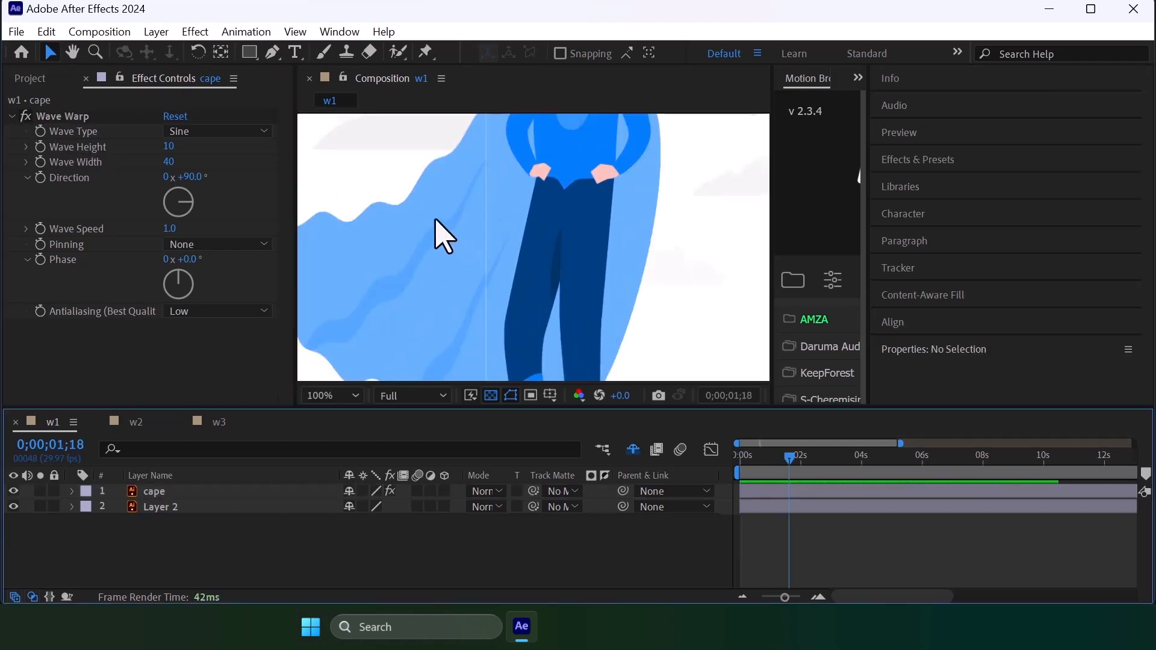
left_click_drag(445, 238, 476, 319)
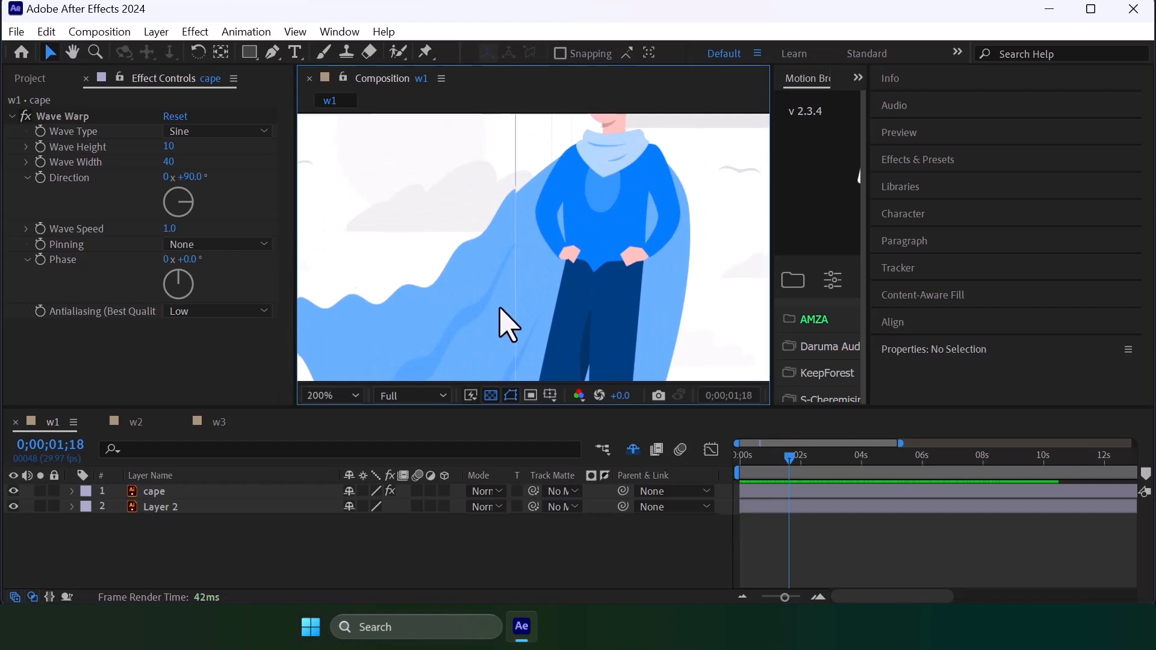
scroll(500, 308, "up", 2)
scroll(480, 247, "down", 2)
left_click_drag(472, 301, 495, 227)
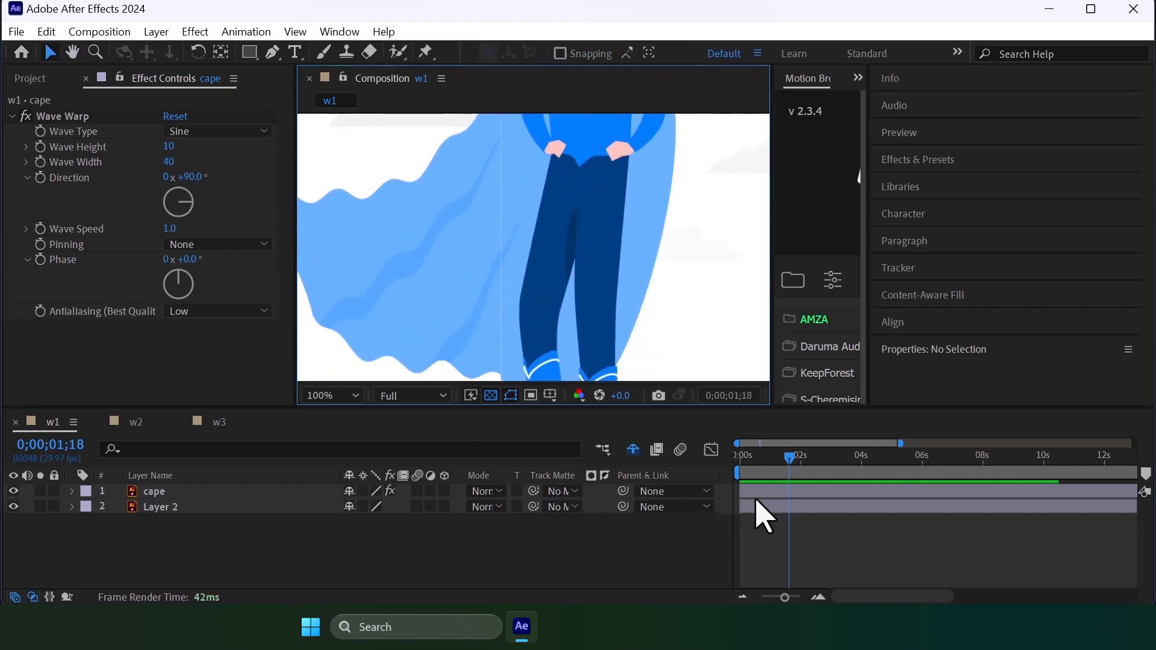
left_click(721, 490)
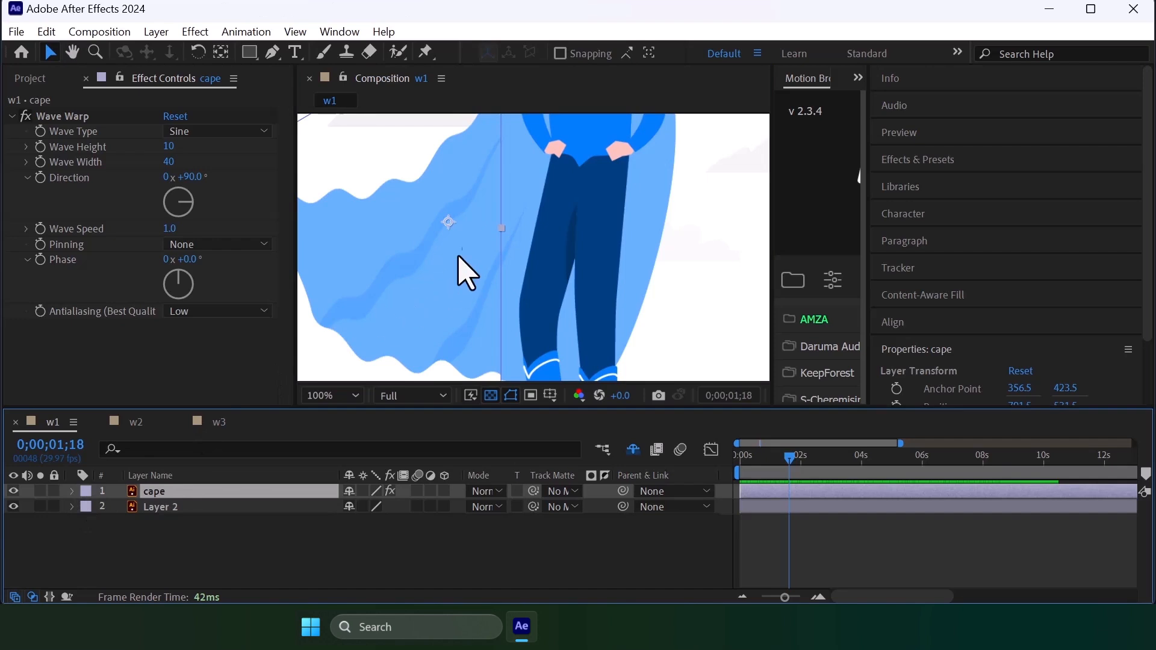
scroll(475, 258, "down", 2)
left_click(517, 125)
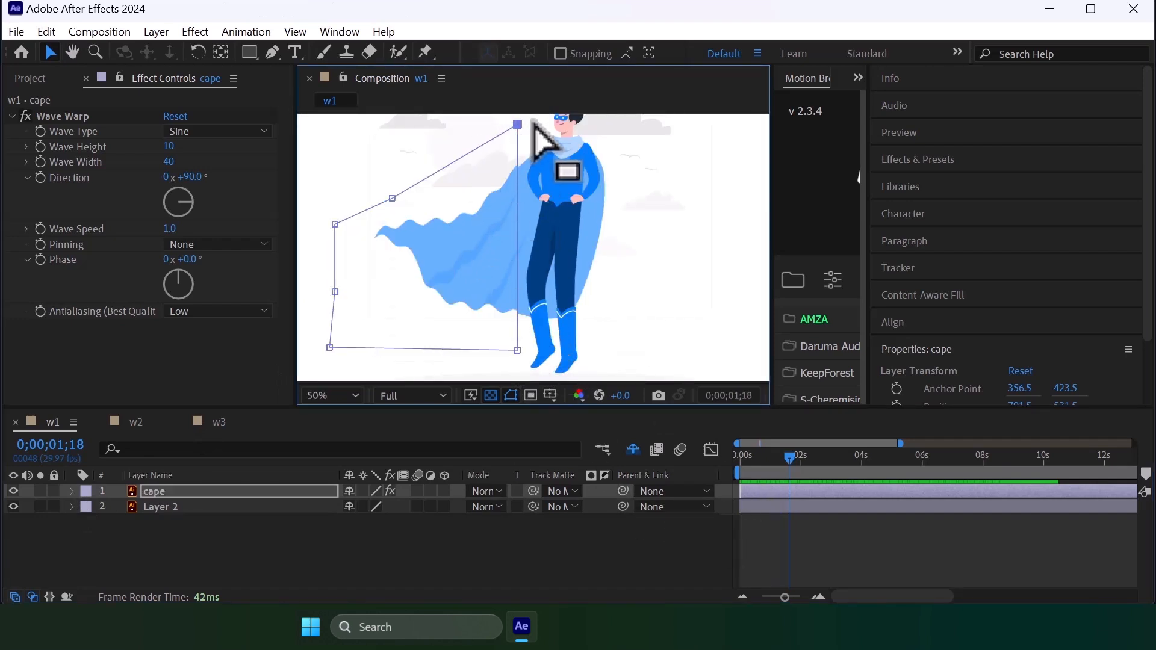
left_click_drag(512, 121, 512, 155)
left_click(508, 235)
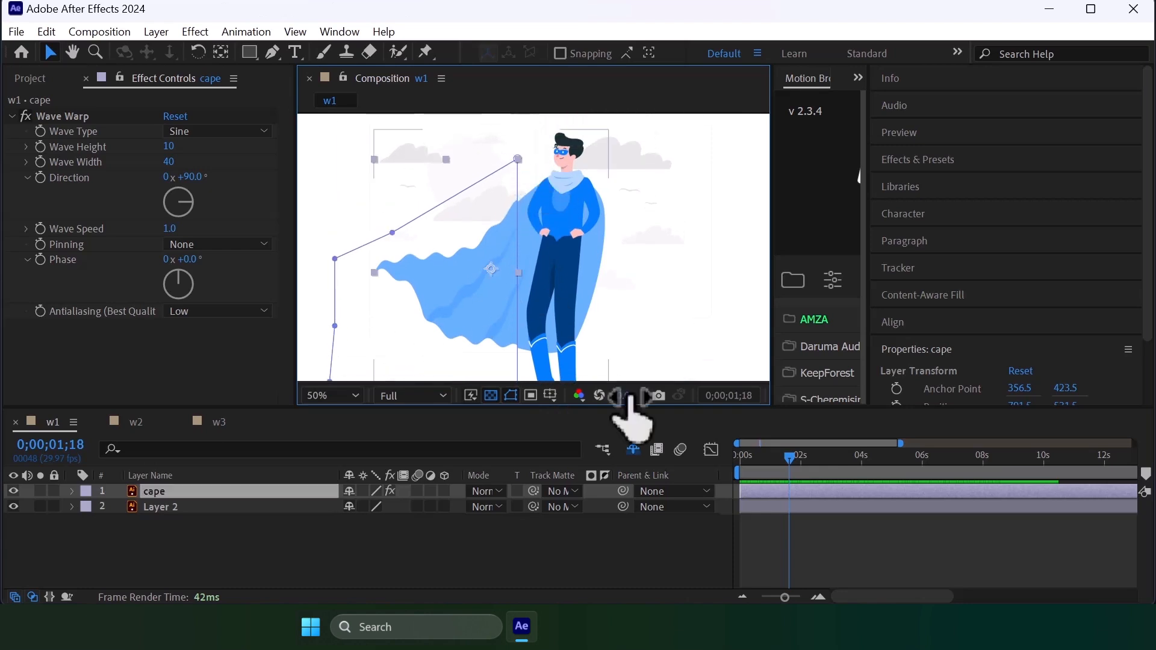
left_click(755, 487)
left_click_drag(454, 293, 454, 232)
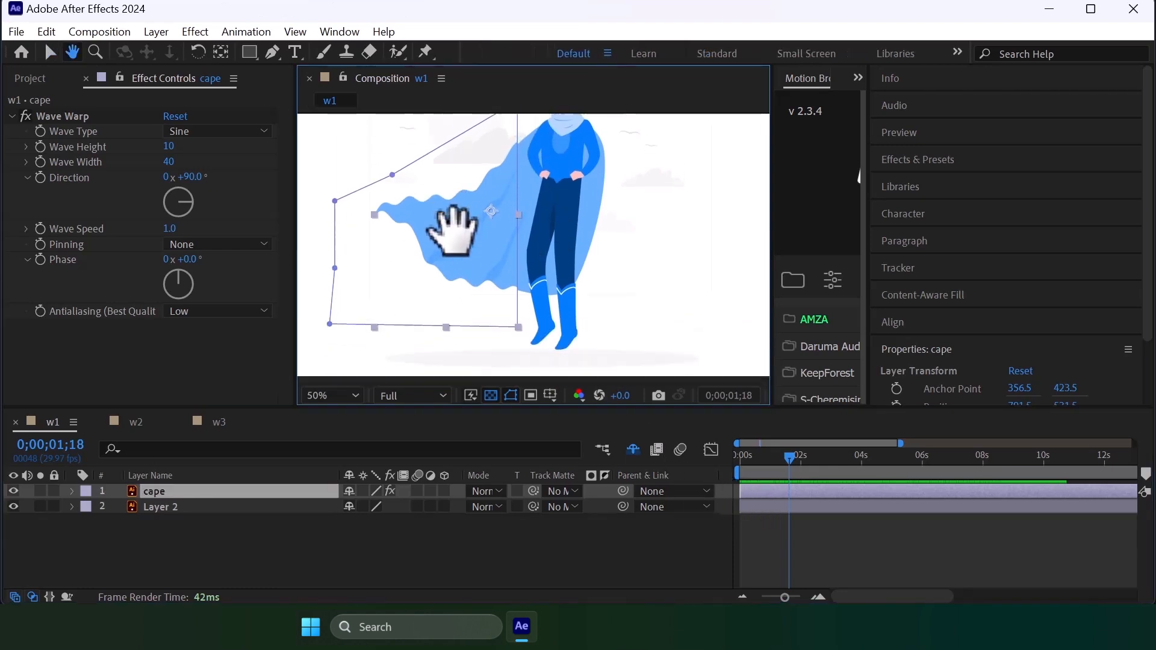
- Set the Wave Warp direction on the cape layer to -111° and preview the cape's movement
left_click(393, 173)
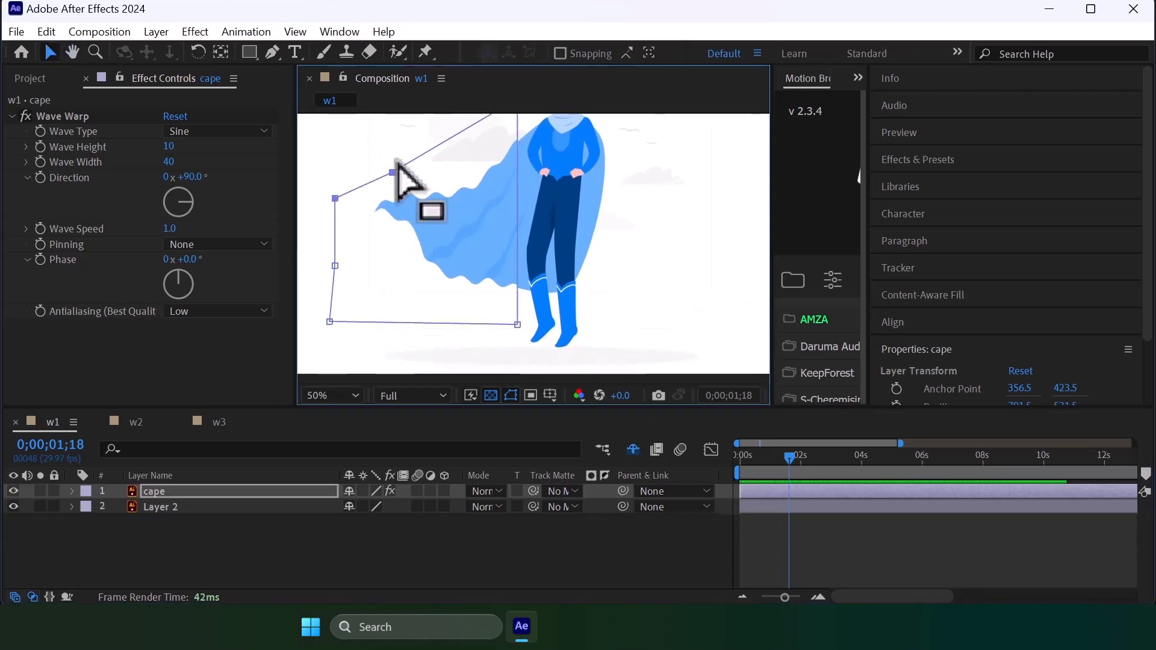
left_click_drag(442, 208, 448, 248)
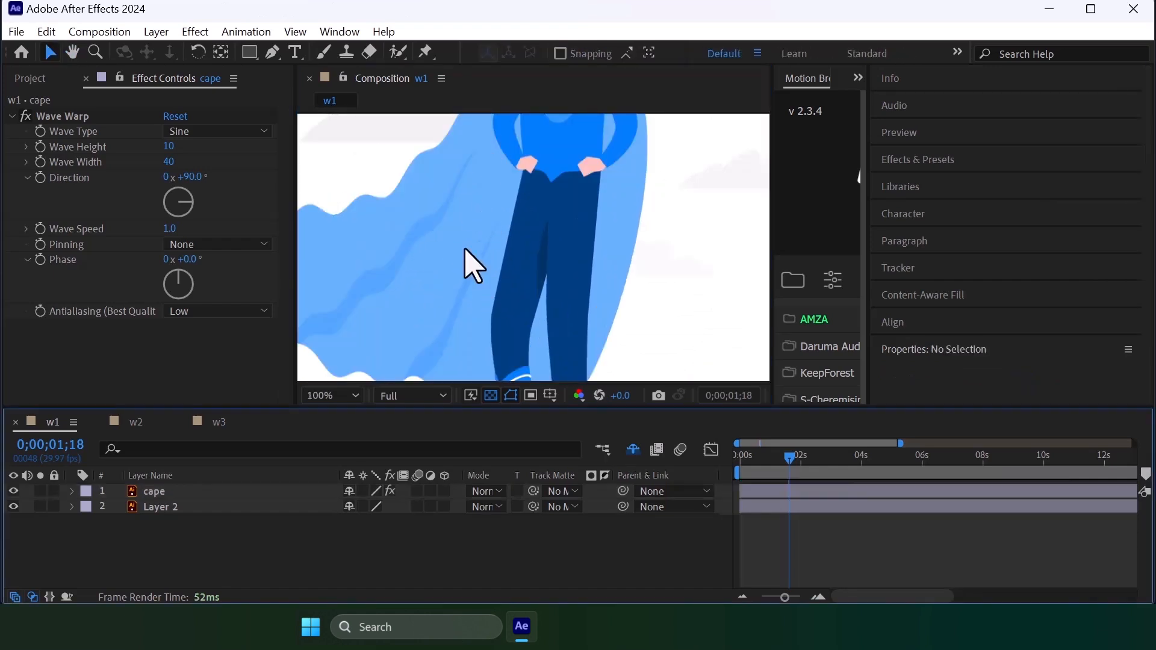
left_click_drag(465, 249, 462, 292)
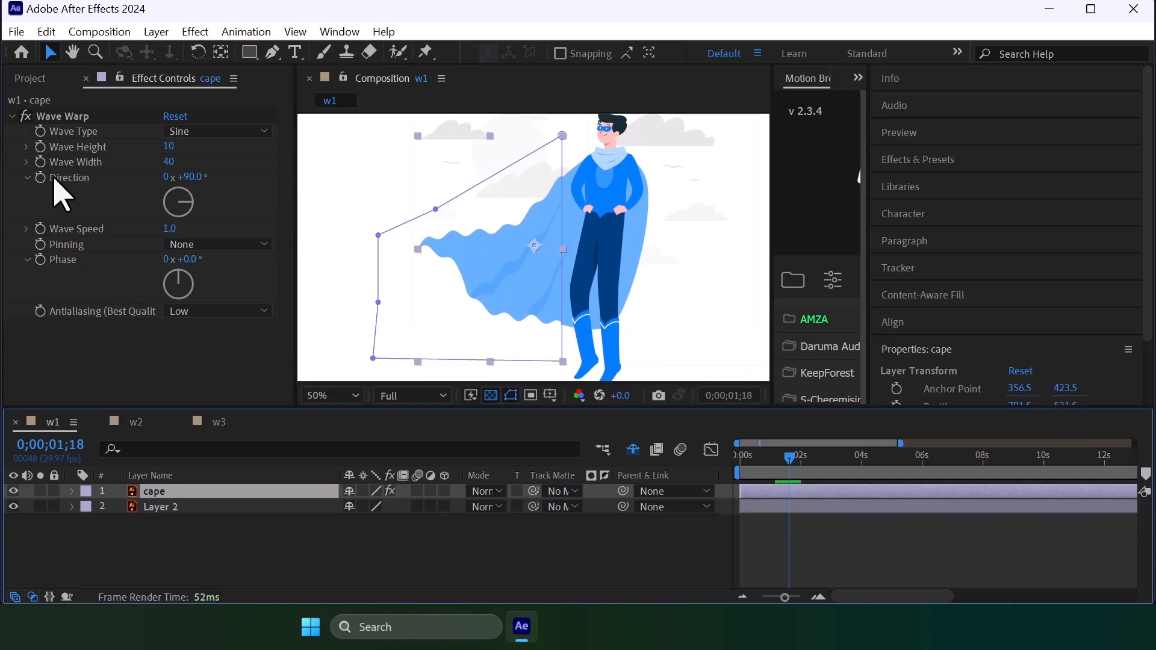
left_click_drag(183, 209, 149, 215)
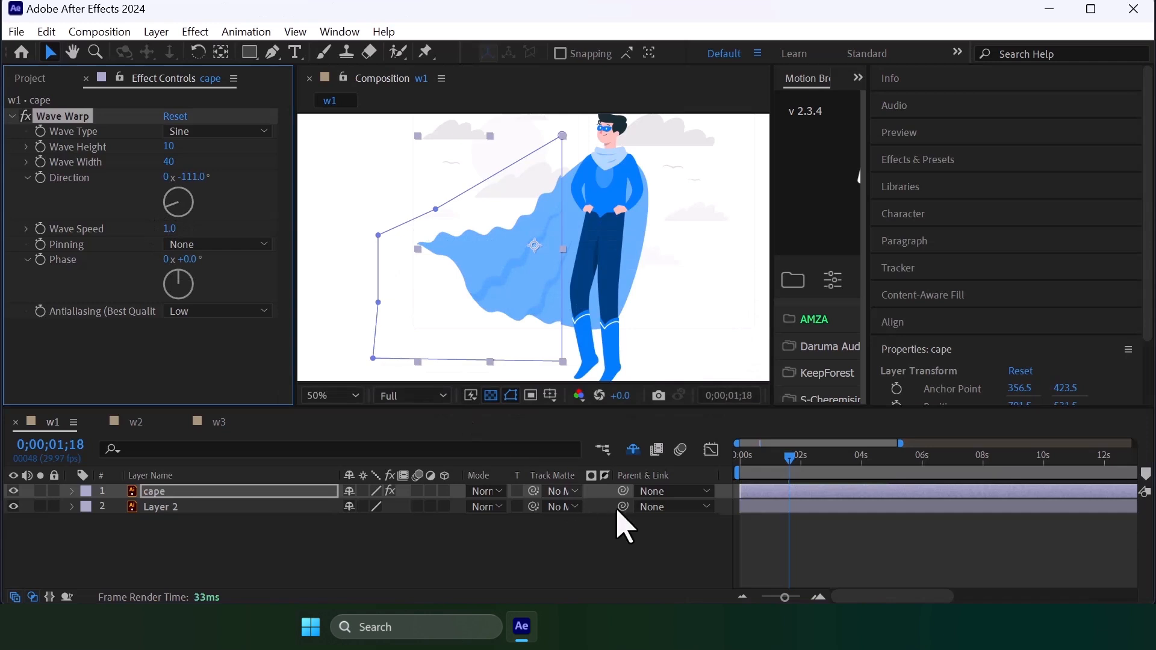
left_click(655, 541)
key("space")
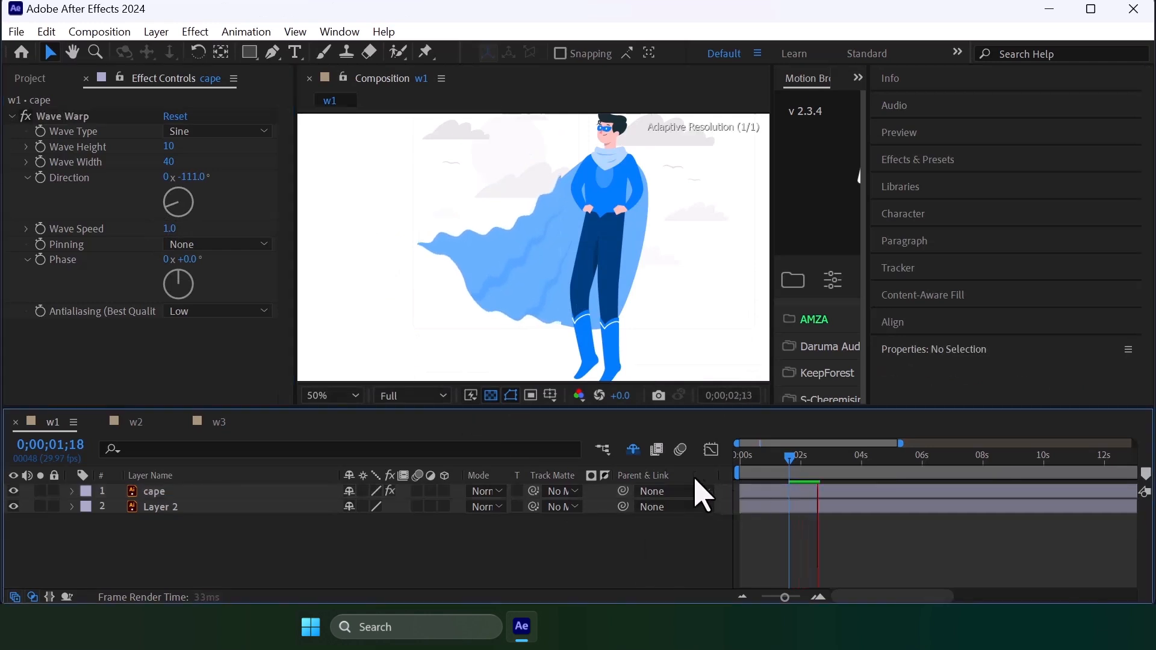
key("space")
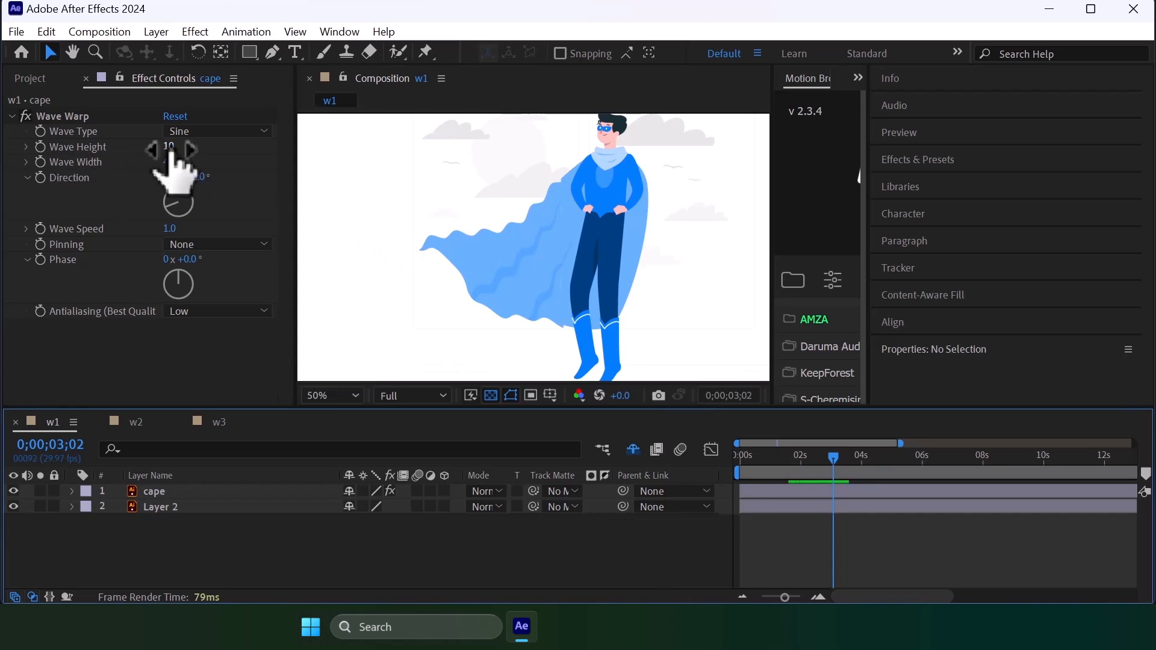
- Try a Wave Height of 40 for the cape's Wave Warp effect
left_click(170, 147)
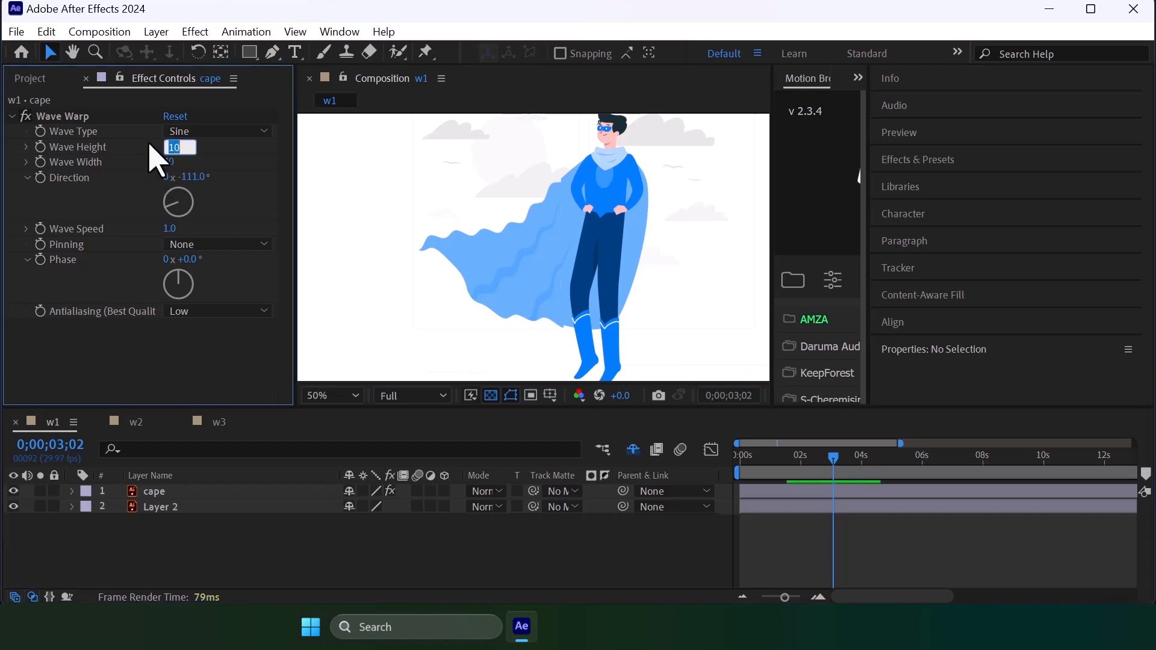
type("40")
key("Return")
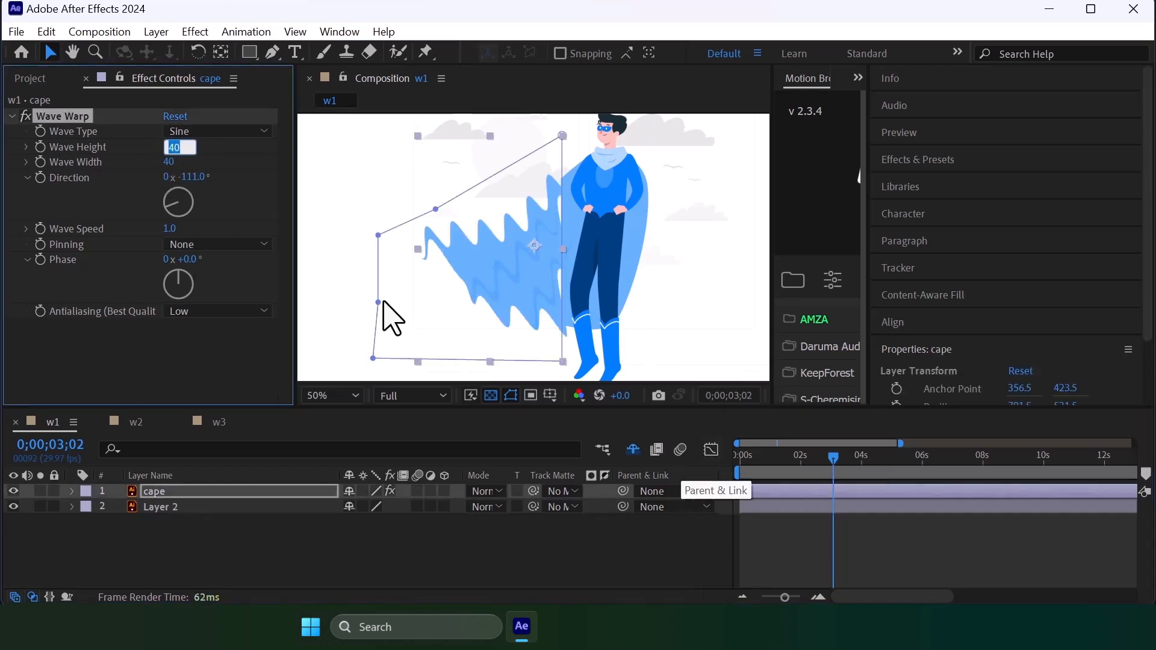
- Set the Wave Warp's Wave Width to 69 and preview the cape animation from 0;00;02;23
left_click(169, 162)
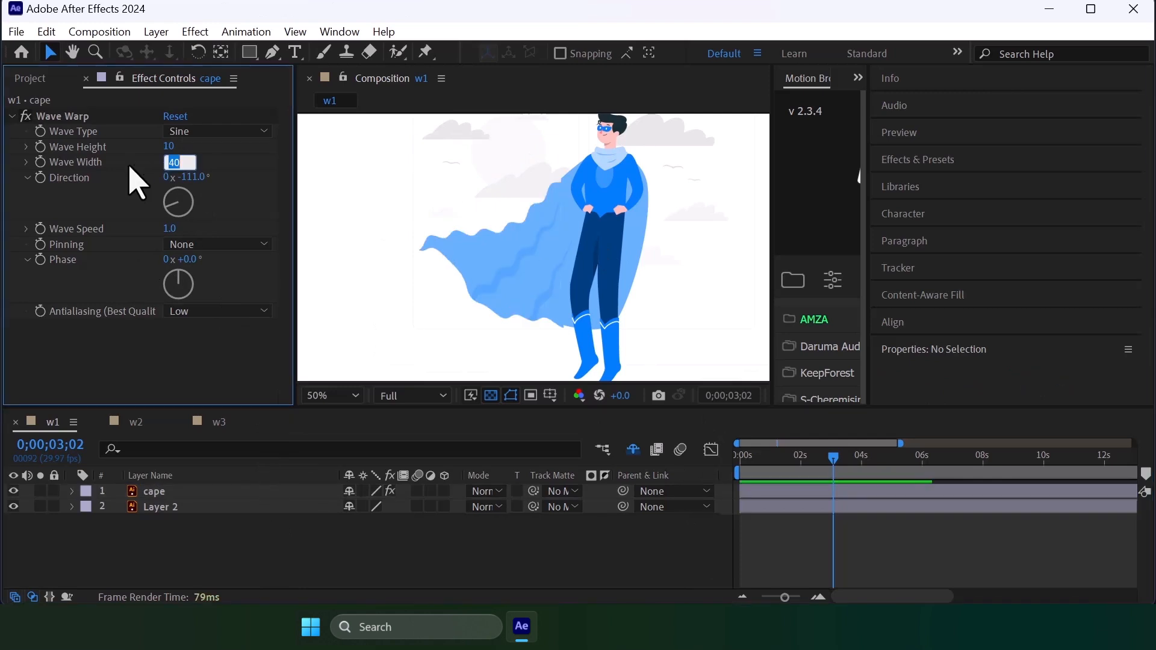
left_click(153, 176)
left_click_drag(169, 161, 460, 237)
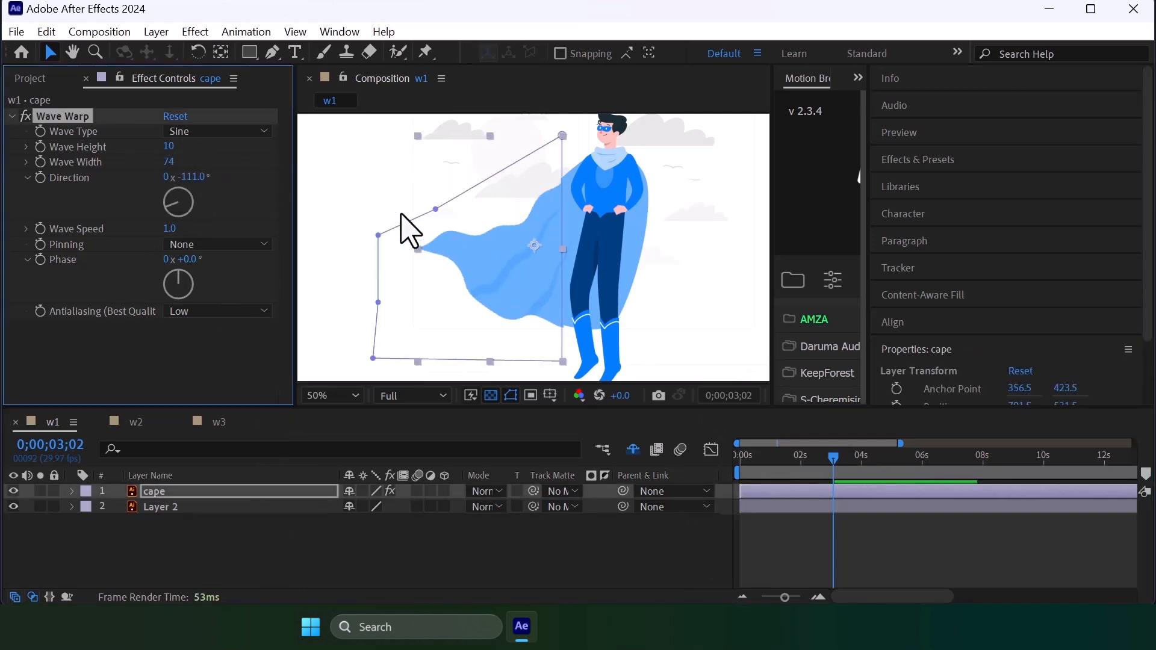
left_click(169, 162)
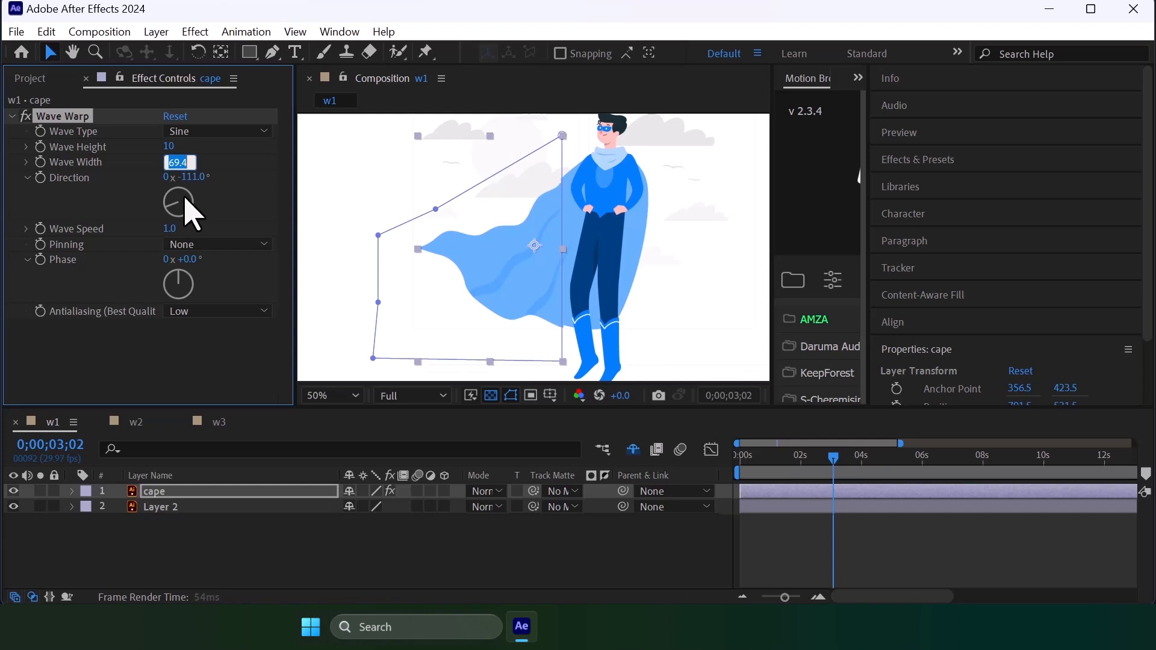
left_click(439, 524)
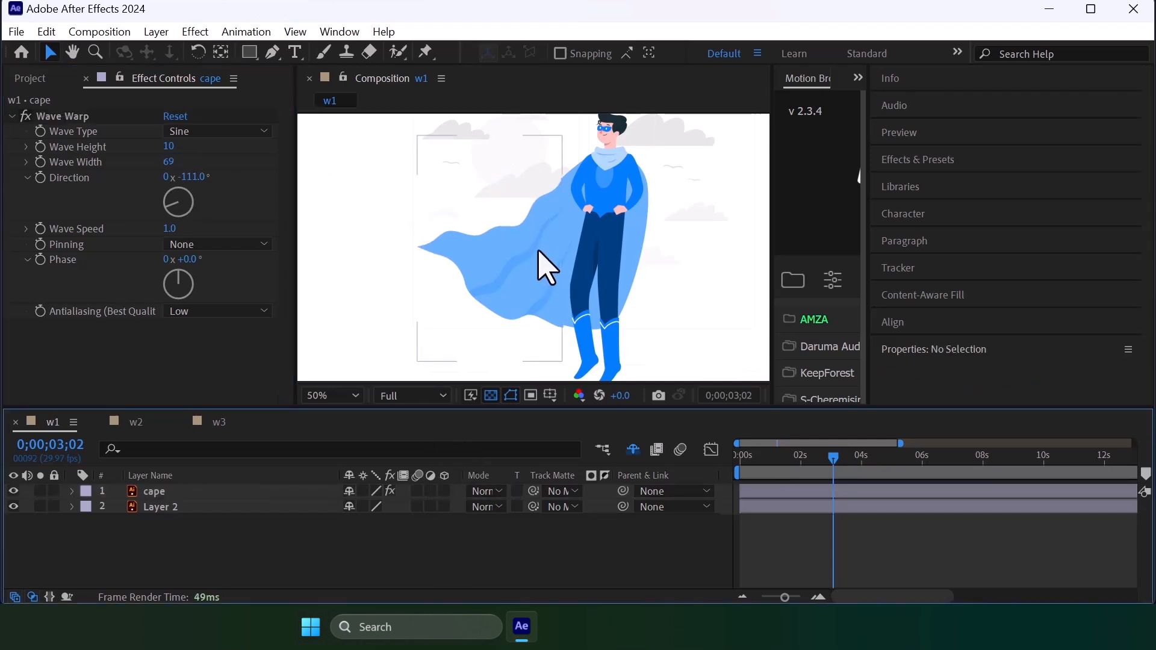
key("space")
left_click(825, 460)
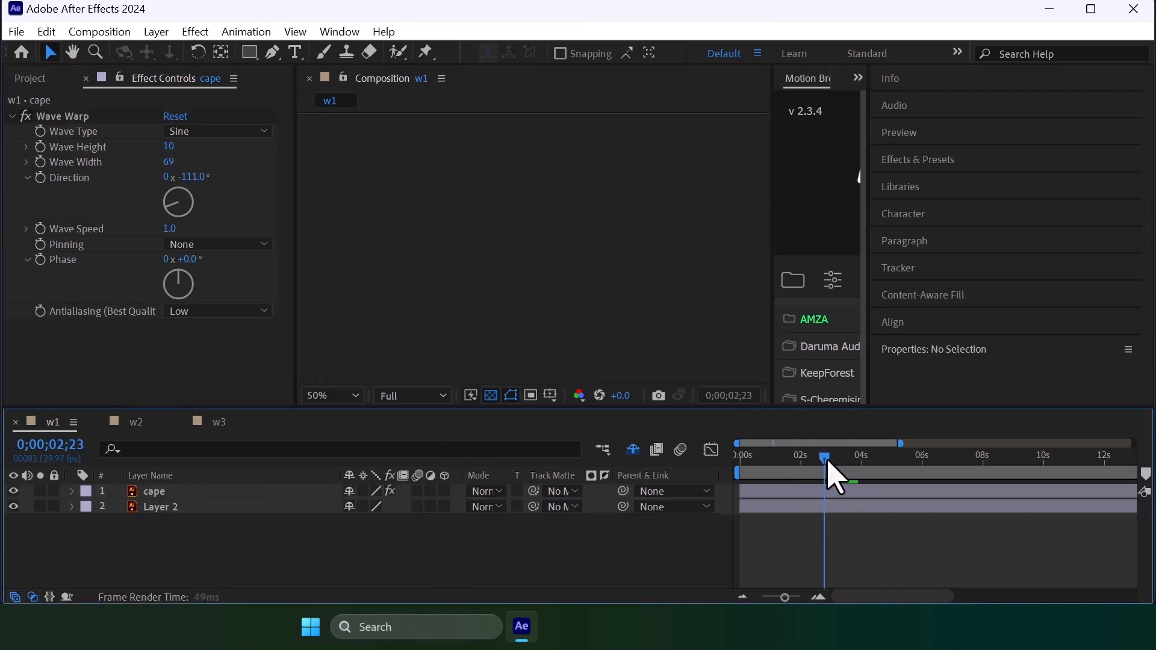
key("space")
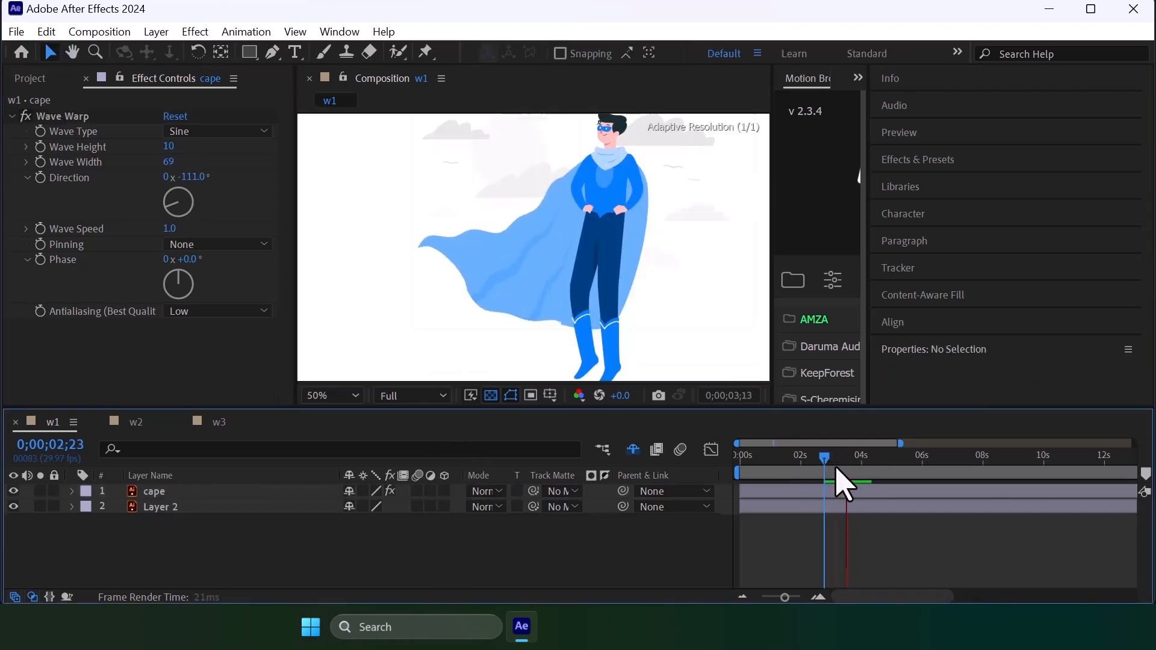
key("space")
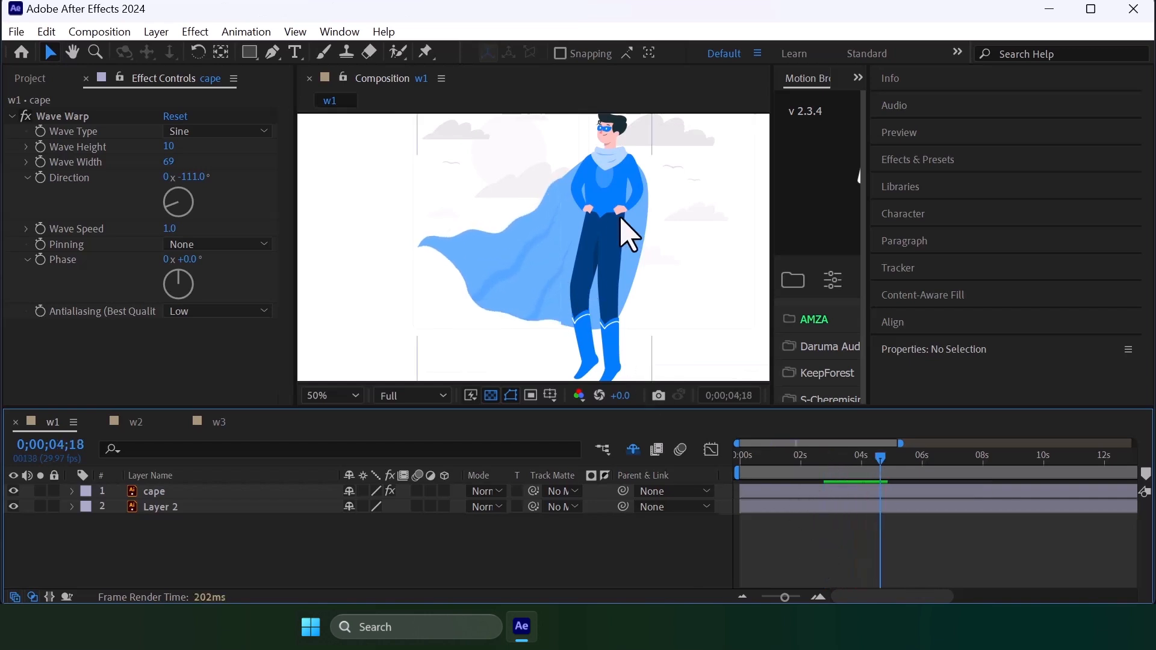
- Play the animation in close-up along the mask edge to examine where the warped cape meets the part beside the body
key("period")
left_click_drag(588, 218, 493, 278)
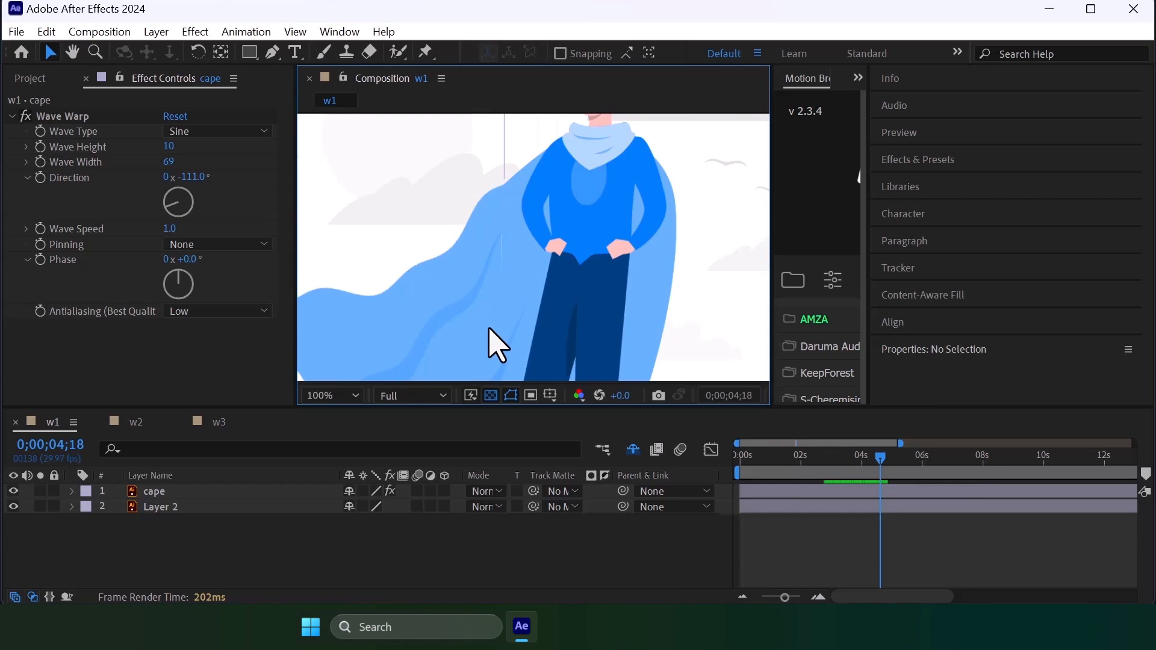
key("space")
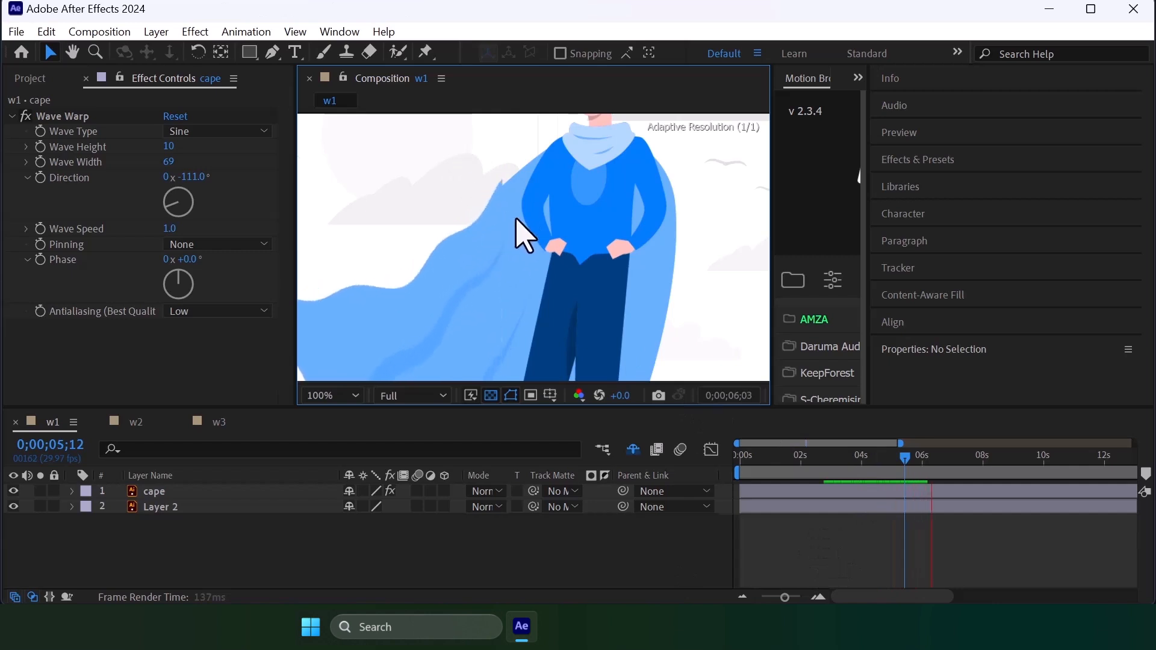
key("space")
scroll(500, 274, "down", 1)
left_click_drag(493, 280, 500, 243)
left_click(882, 553)
key("space")
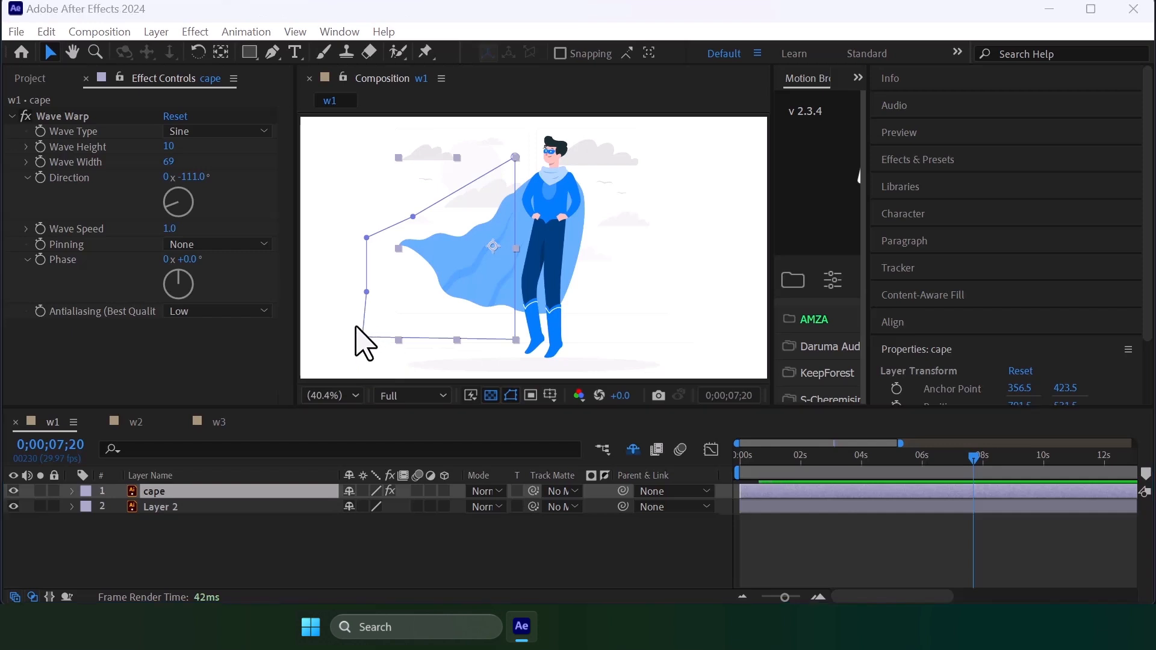
- Find and apply the Transform effect to the cape layer, and move it above Wave Warp in the effect order
key("ctrl+space")
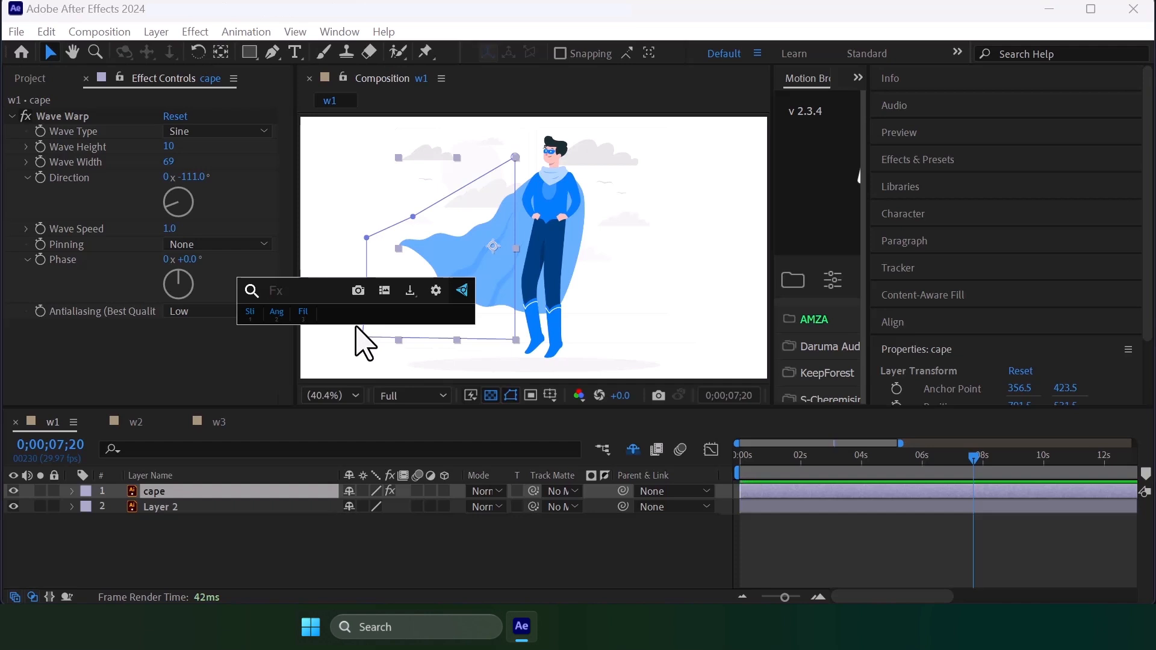
type("tra")
left_click(357, 328)
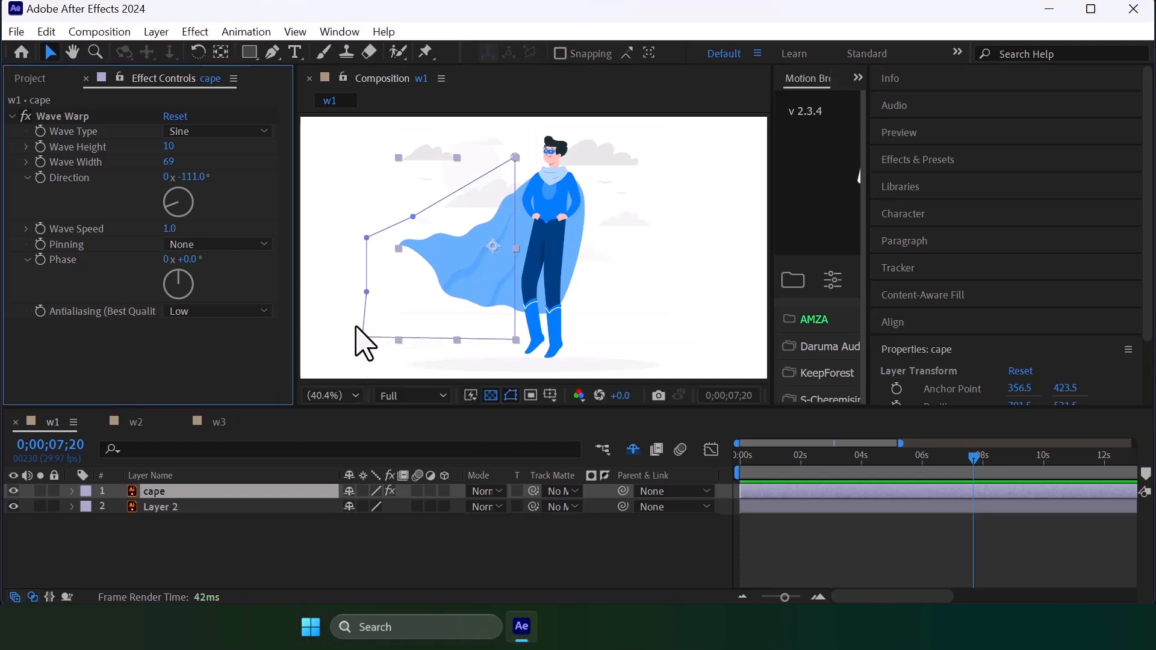
scroll(103, 241, "up", 5)
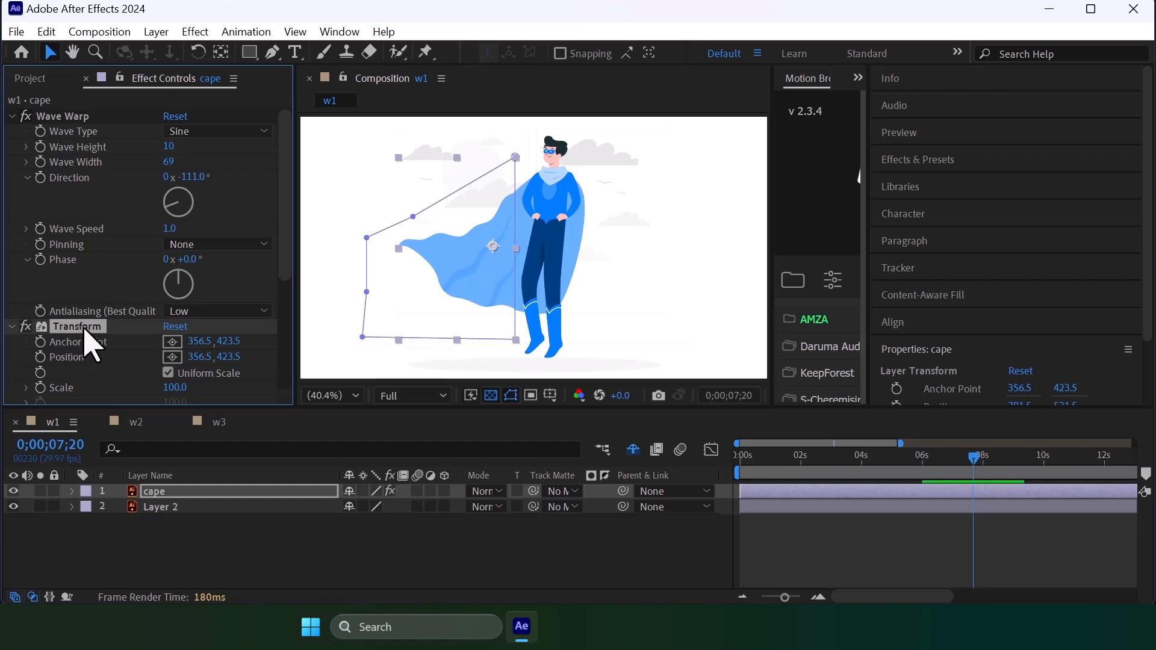
left_click_drag(82, 315, 84, 118)
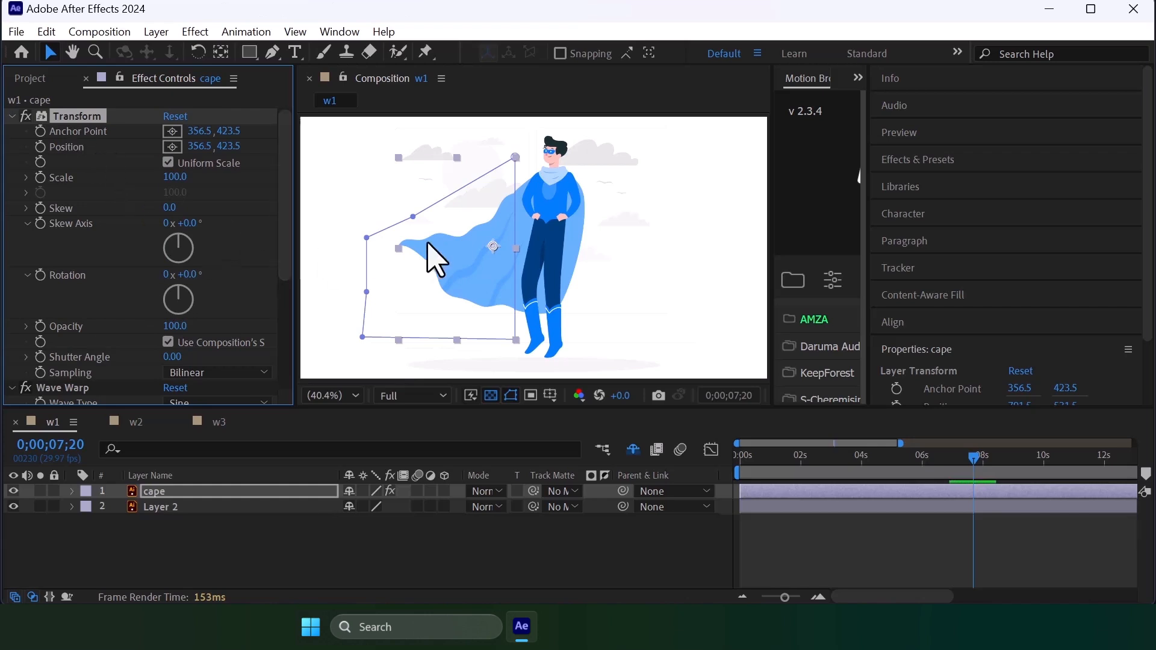
- Hide Layer 2 and set the Transform effect's horizontal Position to 1320.5 for the cape
key("h")
mouse_move(465, 271)
left_mouse_down()
mouse_move(516, 250)
mouse_move(453, 236)
mouse_move(472, 250)
left_mouse_up()
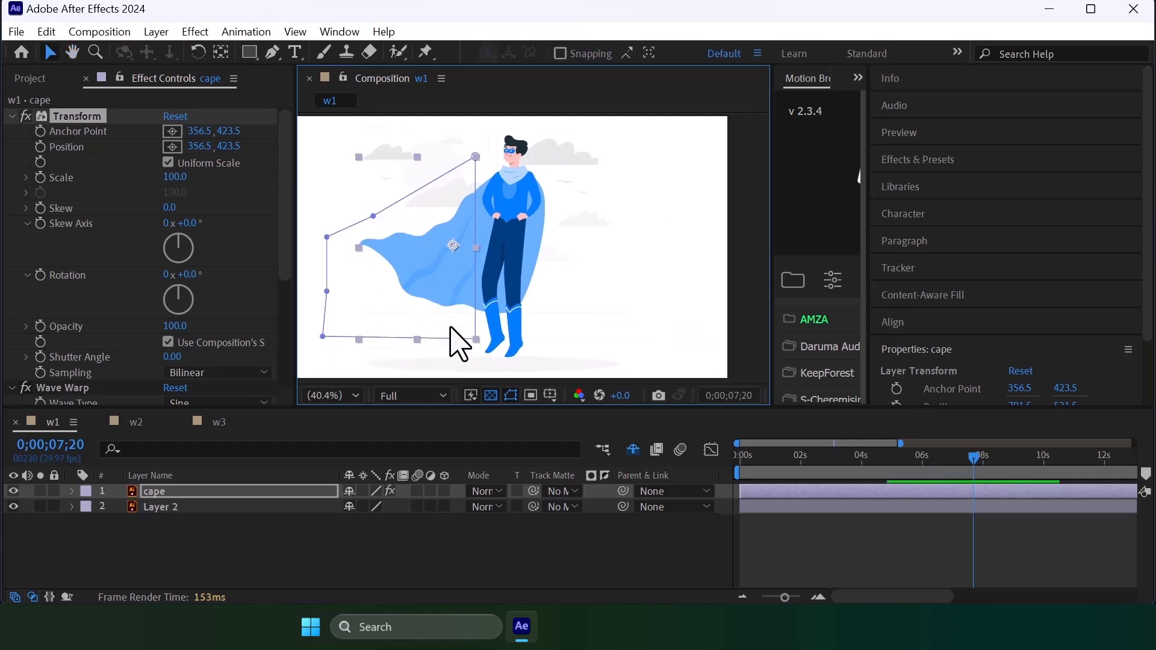
left_click(13, 507)
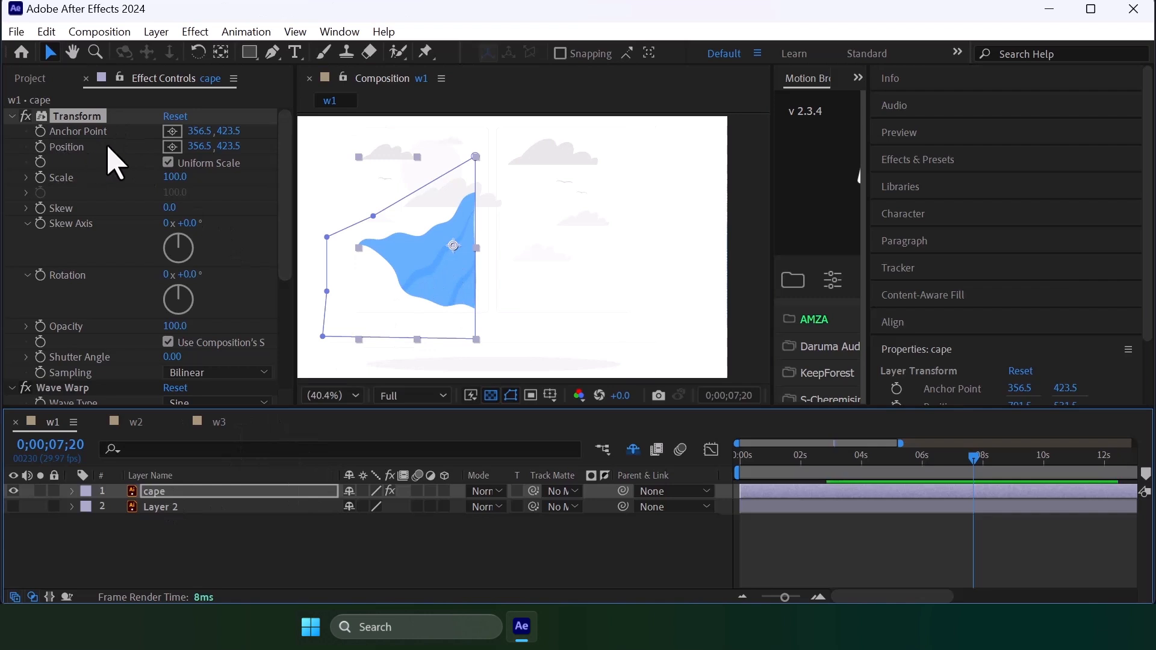
left_click_drag(196, 147, 378, 148)
left_click_drag(200, 147, 405, 161)
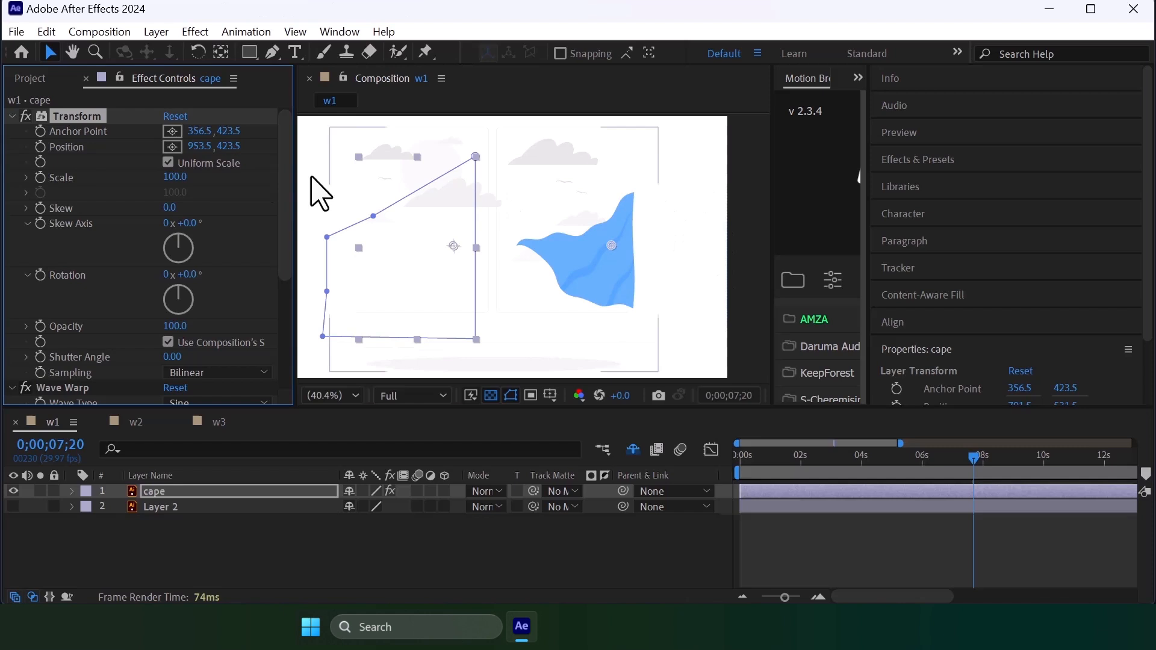
left_click_drag(203, 147, 286, 151)
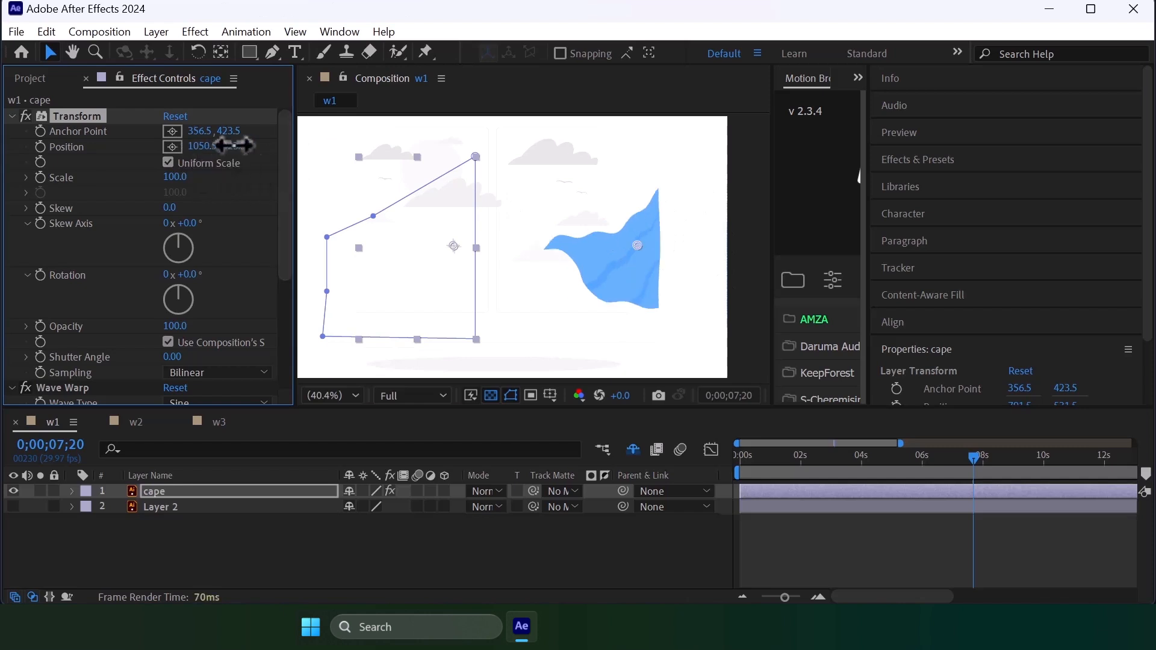
left_click_drag(202, 145, 327, 153)
left_click_drag(207, 147, 330, 154)
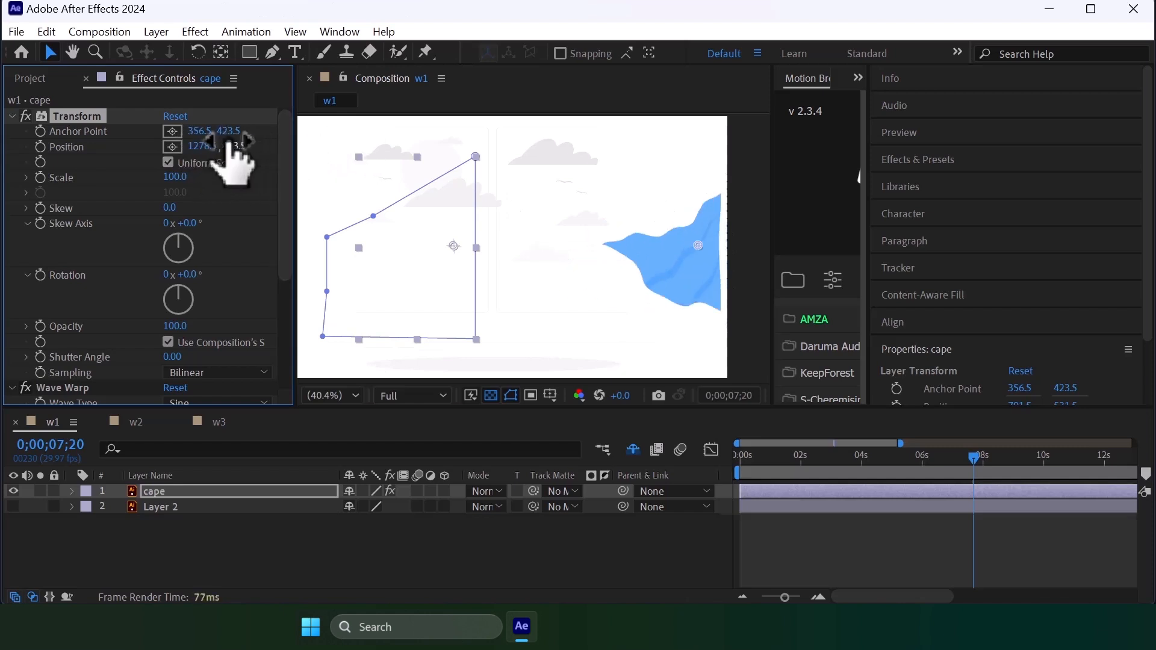
left_click(205, 149)
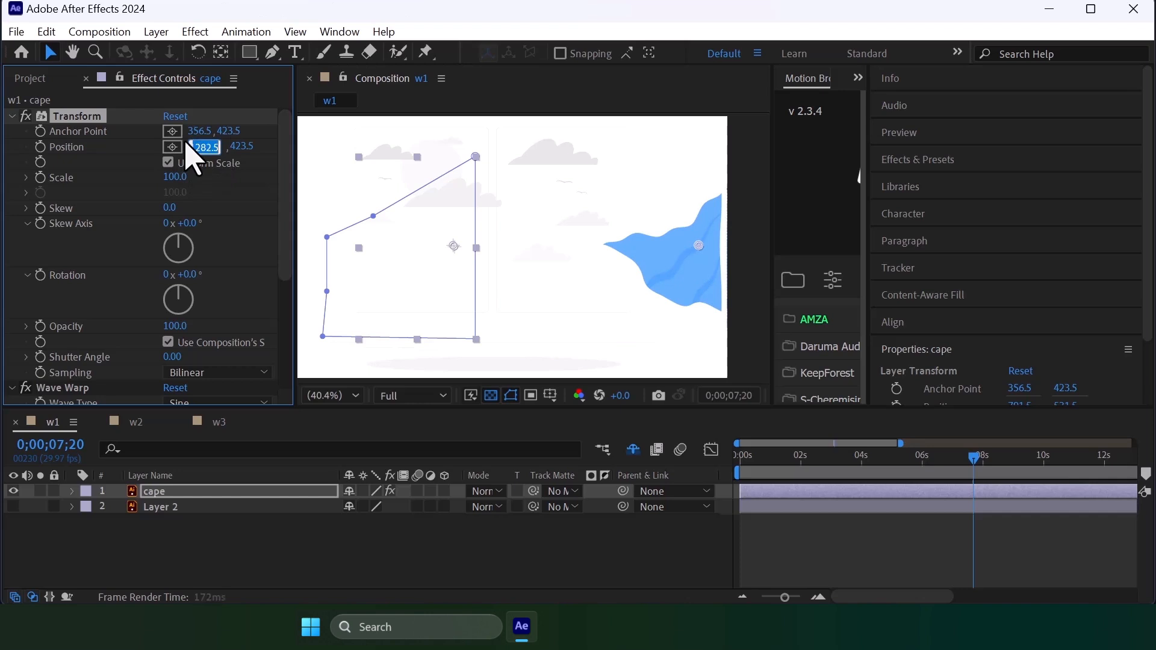
type("1320.5")
- Reveal the cape layer's own Position property and shift its horizontal value back to about -14.5
left_click(169, 493)
key("p")
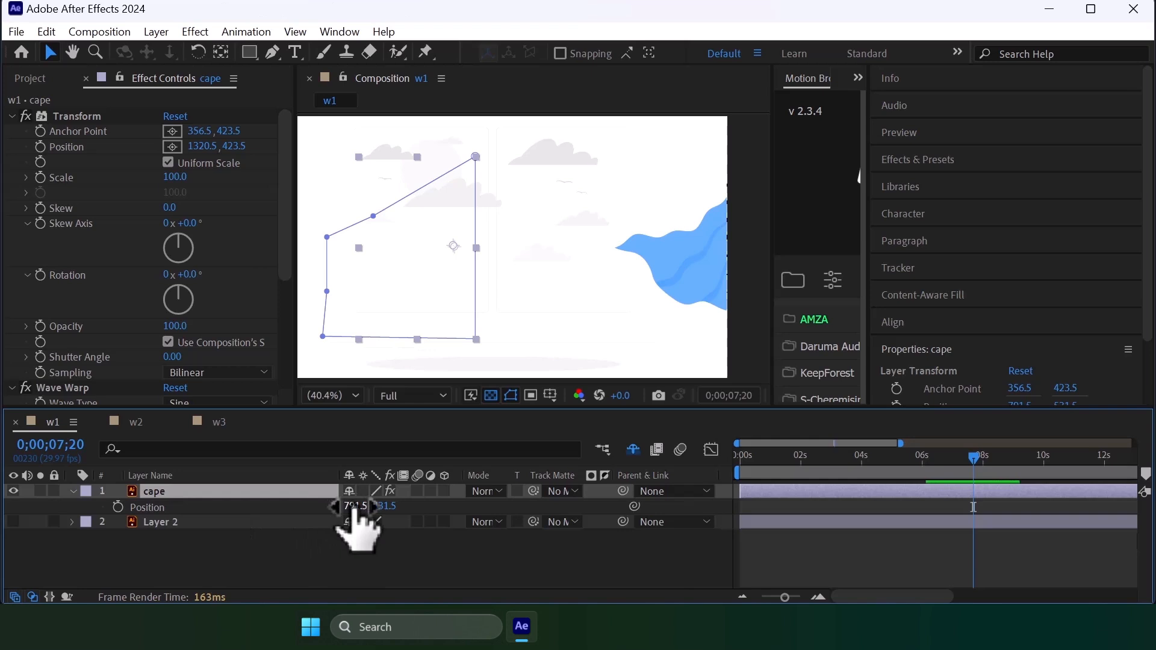
left_click_drag(353, 505, 129, 509)
left_click_drag(360, 506, 85, 515)
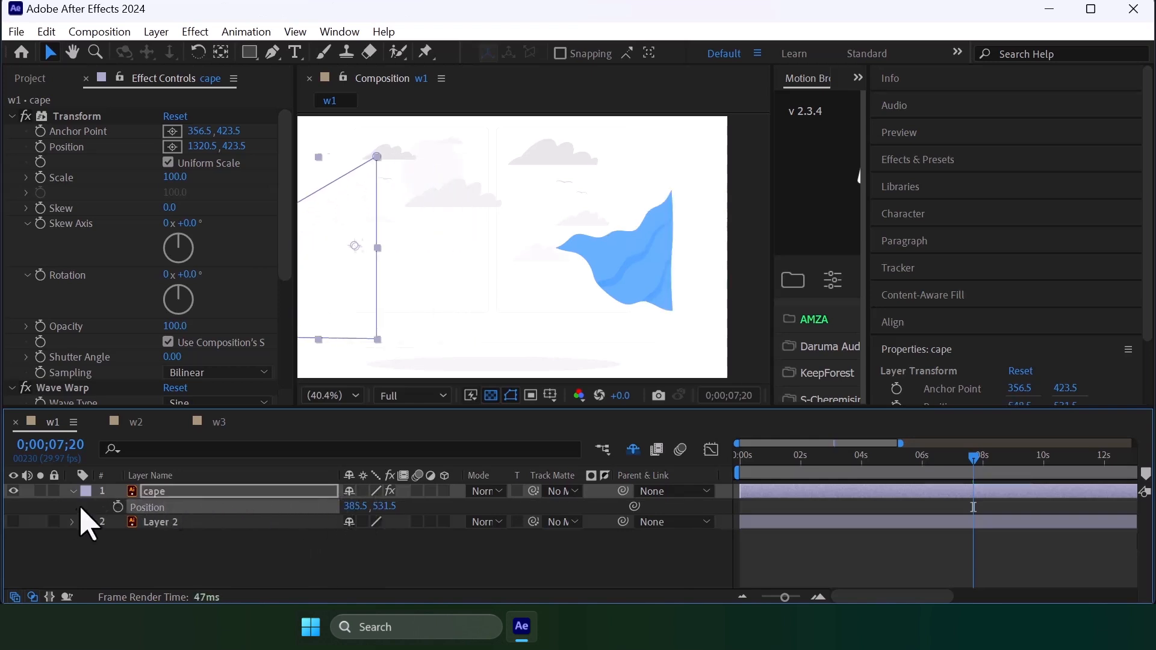
left_click_drag(369, 506, 10, 506)
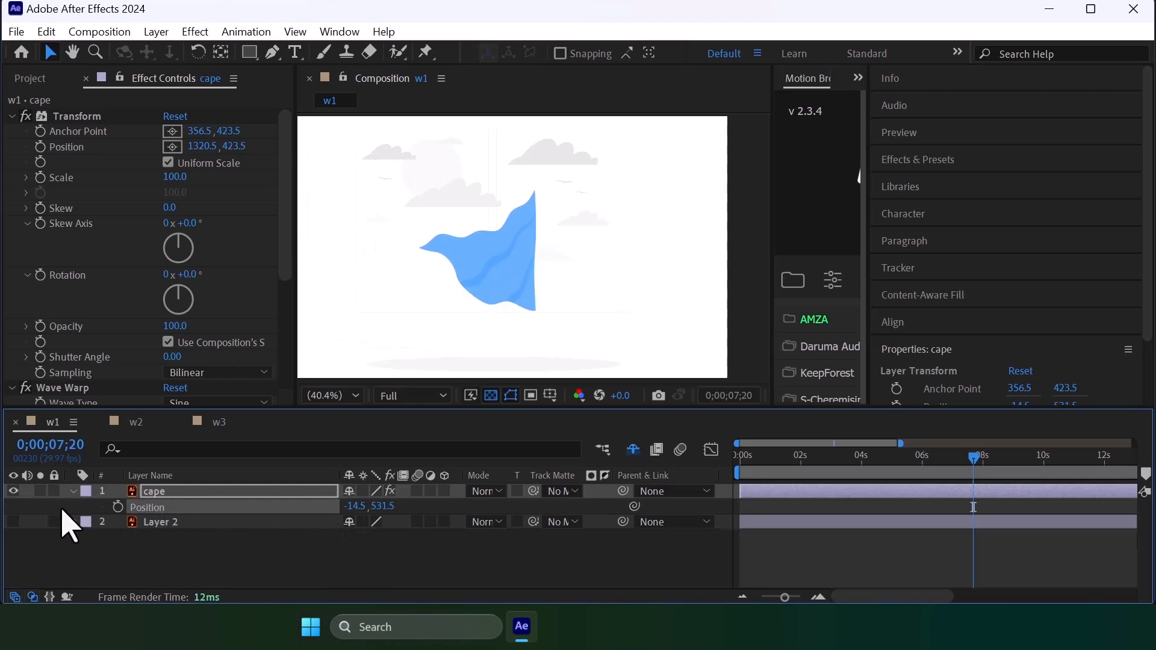
- Show Layer 2 again and shift the cape layer's horizontal Position to about -271.5, close to the body-side part
left_click(13, 522)
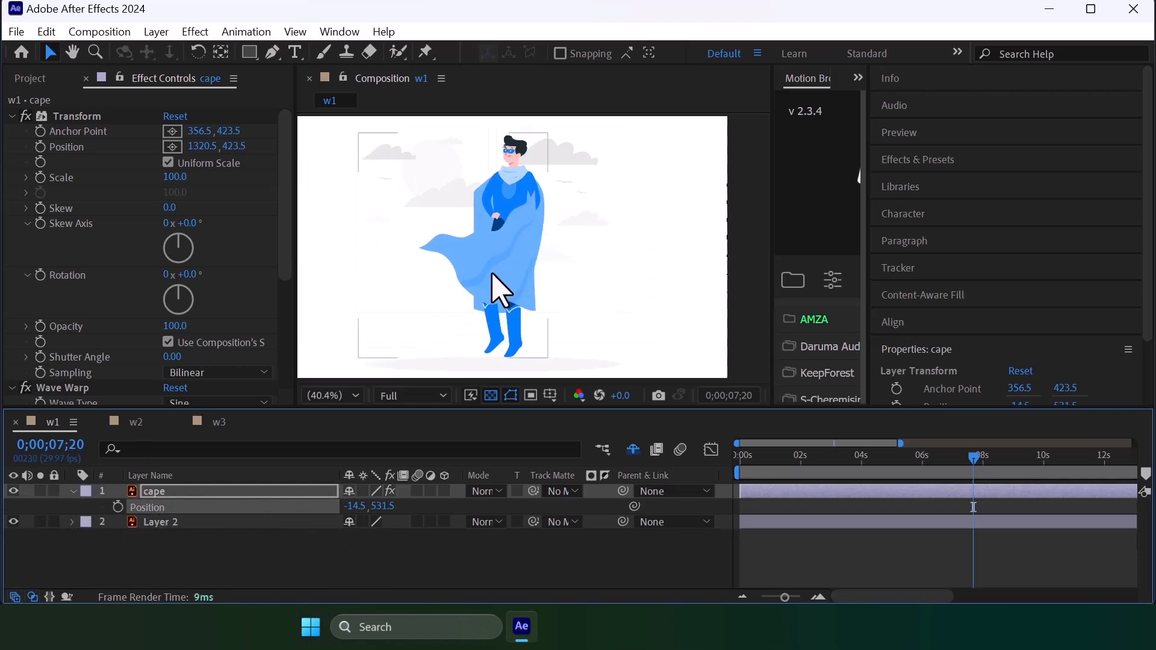
scroll(491, 273, "up", 1)
left_click_drag(458, 226, 508, 273)
mouse_move(360, 507)
left_mouse_down()
mouse_move(227, 511)
mouse_move(359, 512)
left_mouse_up()
left_click_drag(274, 505, 273, 505)
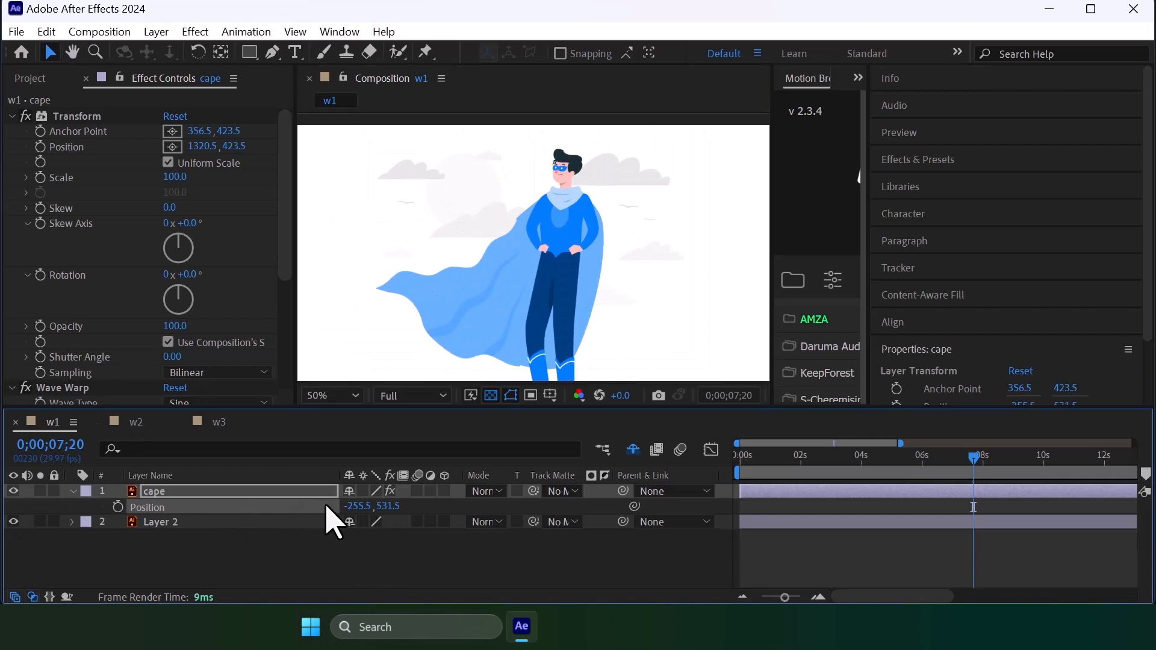
left_click_drag(354, 505, 340, 506)
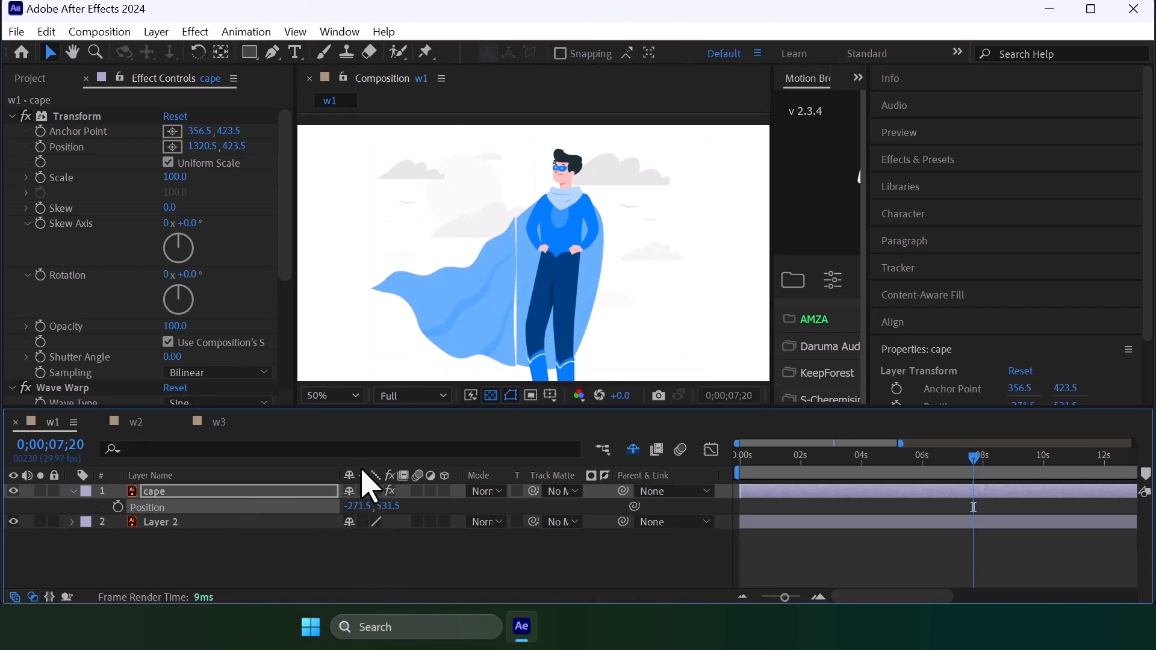
- Fine-tune the cape layer's horizontal Position to -260.5 to close the vertical seam beside the body
left_click(360, 506)
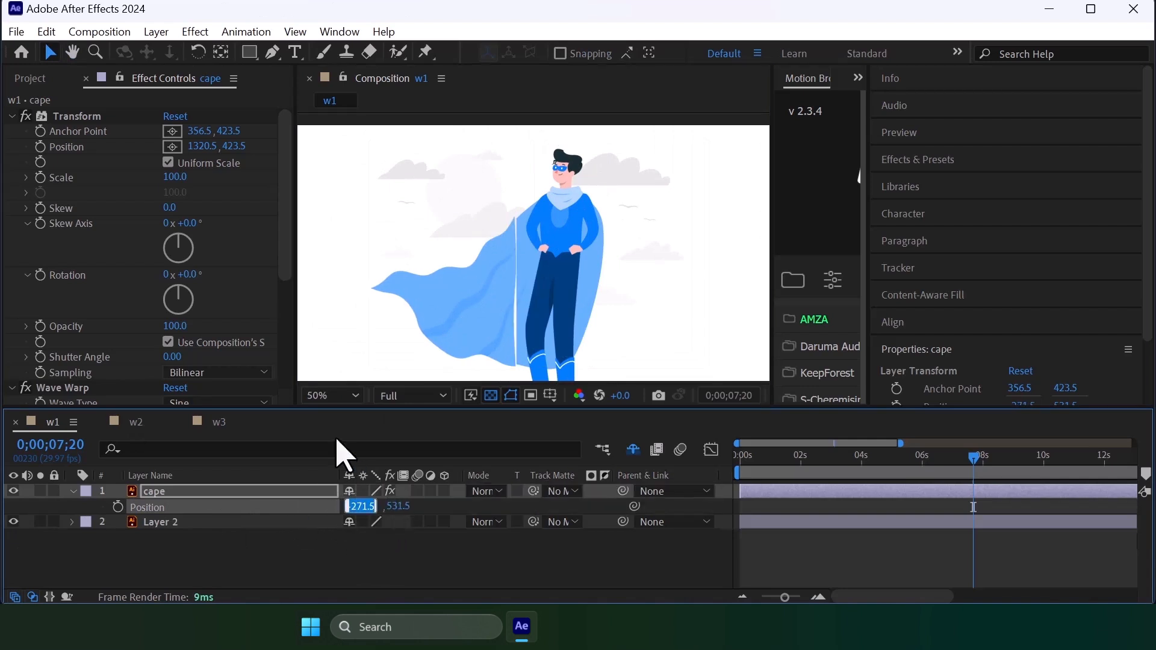
key("Up")
key("Up")
key("Up")
key("Up")
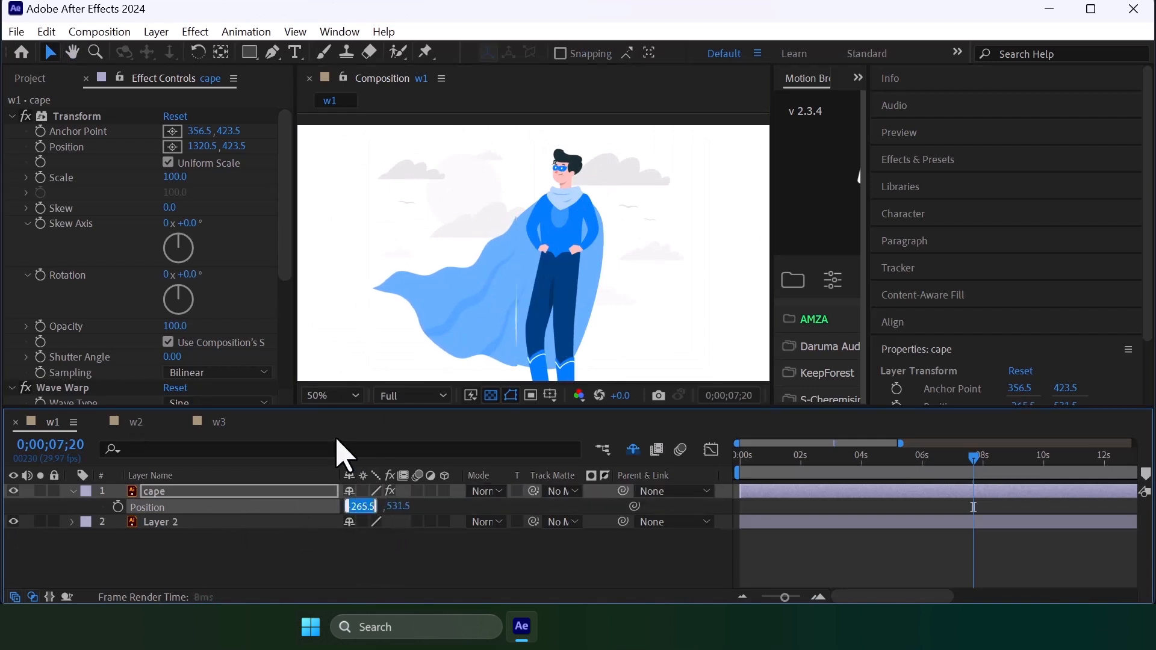
key("Up")
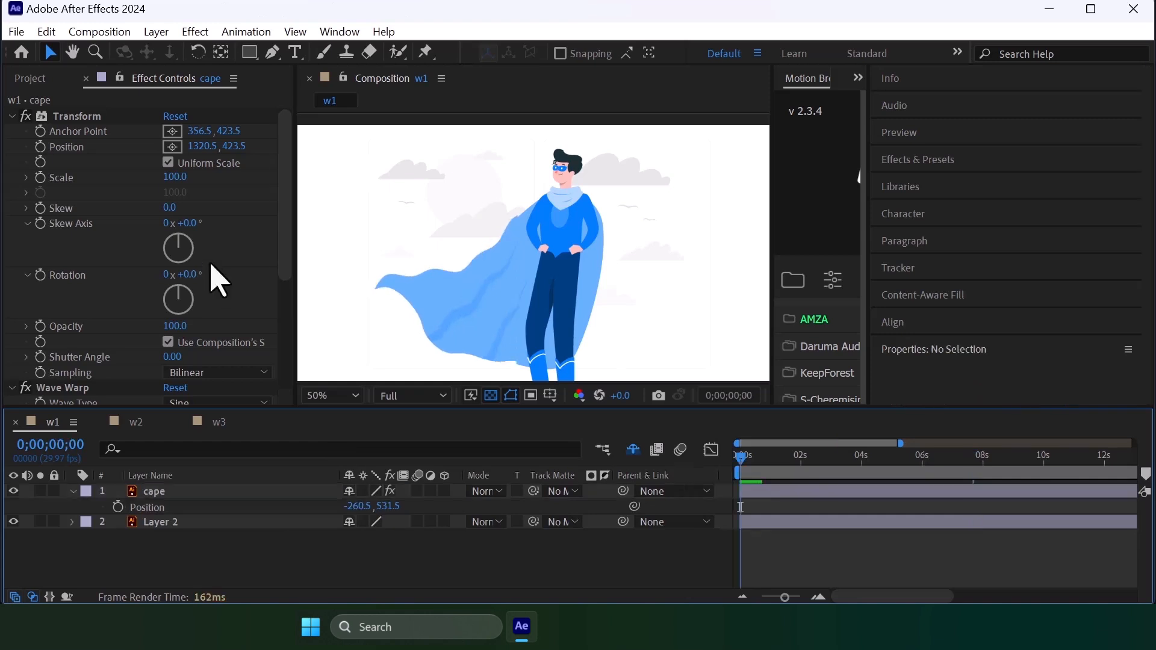
- Set the cape's Wave Warp Pinning to Right Edge and preview the animation
left_click_drag(286, 226, 282, 361)
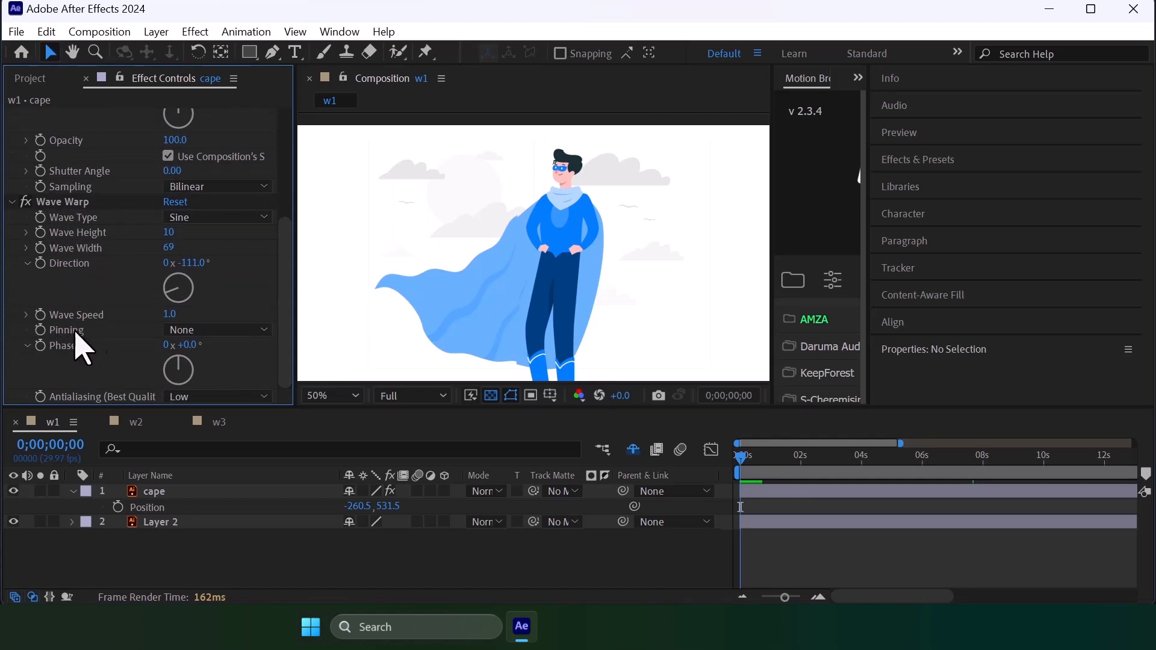
left_click(199, 332)
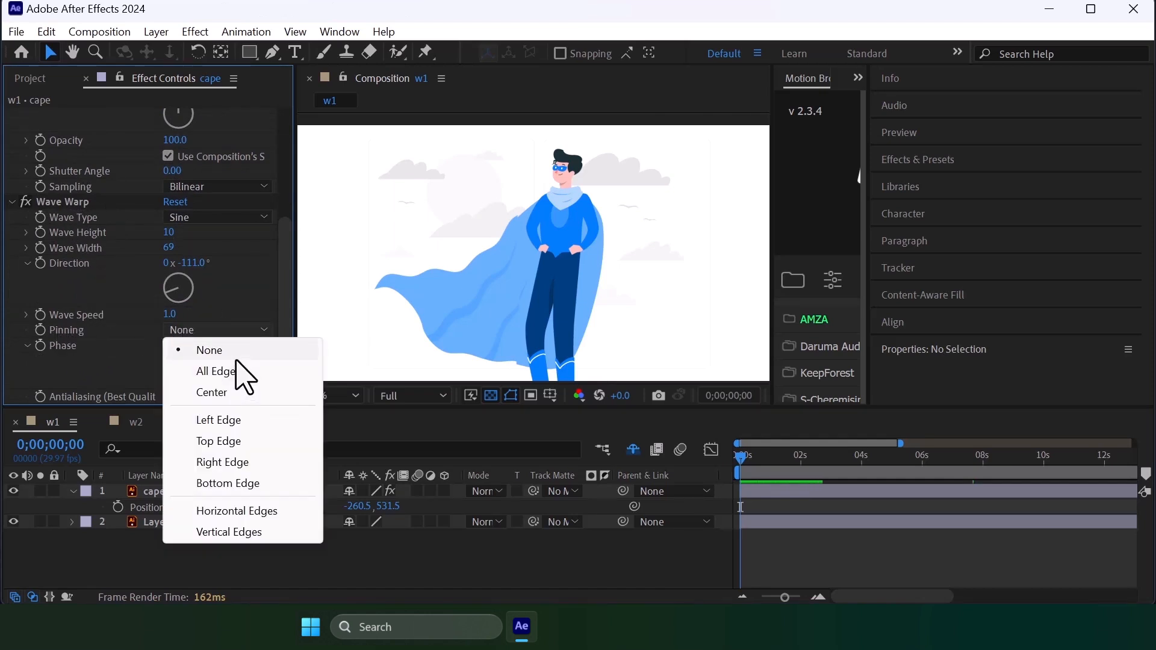
left_click(202, 463)
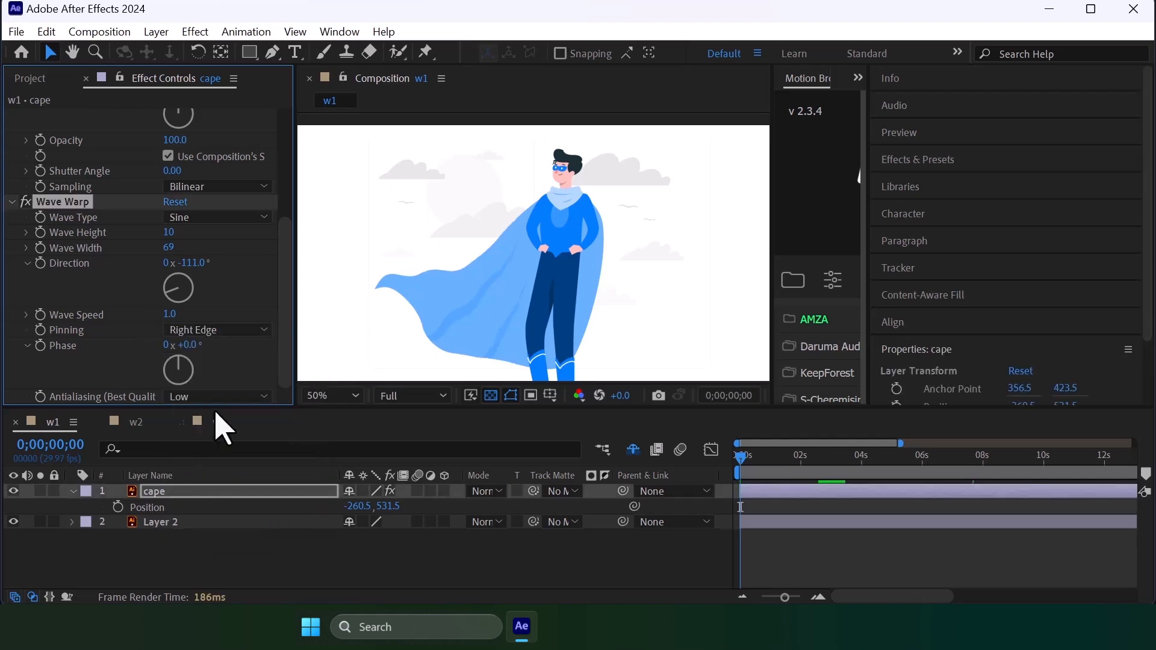
key("space")
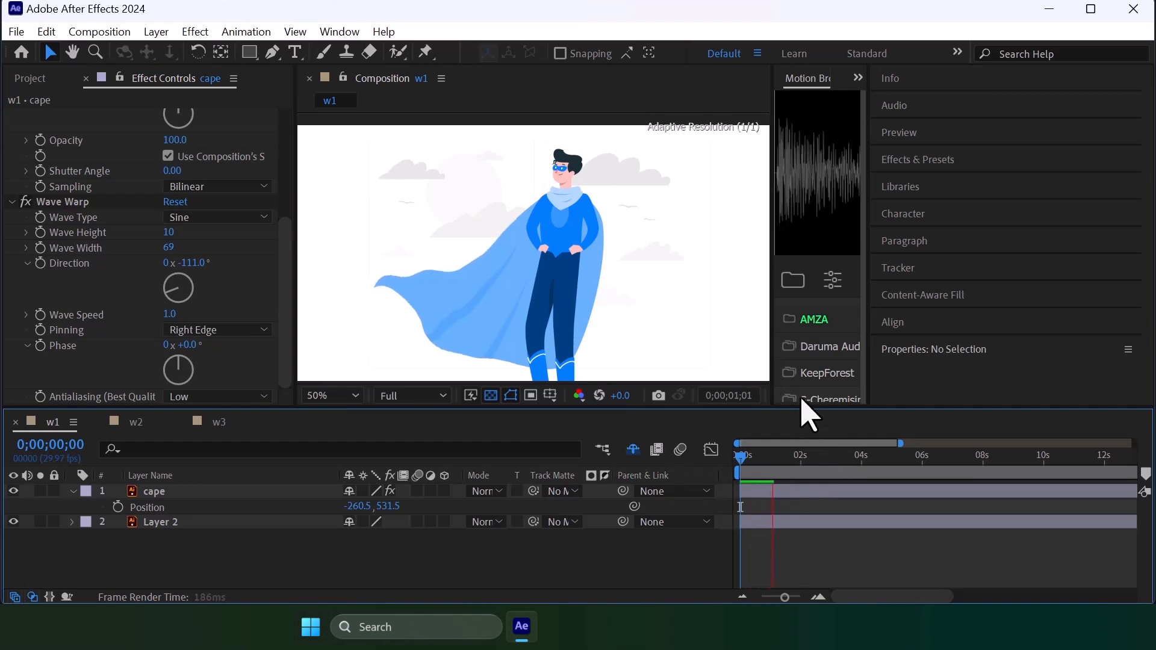
key("space")
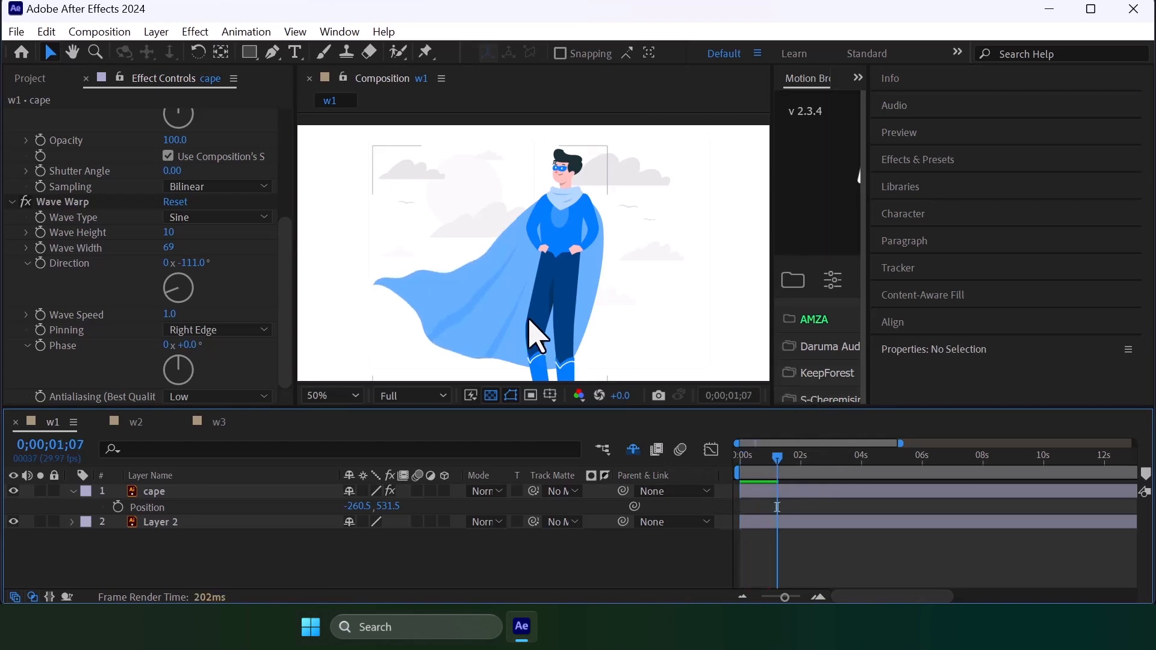
- Nudge the cape layer up to a vertical Position of 529.5 so its masked edge lines up, and deselect it
scroll(528, 318, "up", 1)
key("space")
left_click_drag(480, 294, 498, 261)
left_click(790, 495)
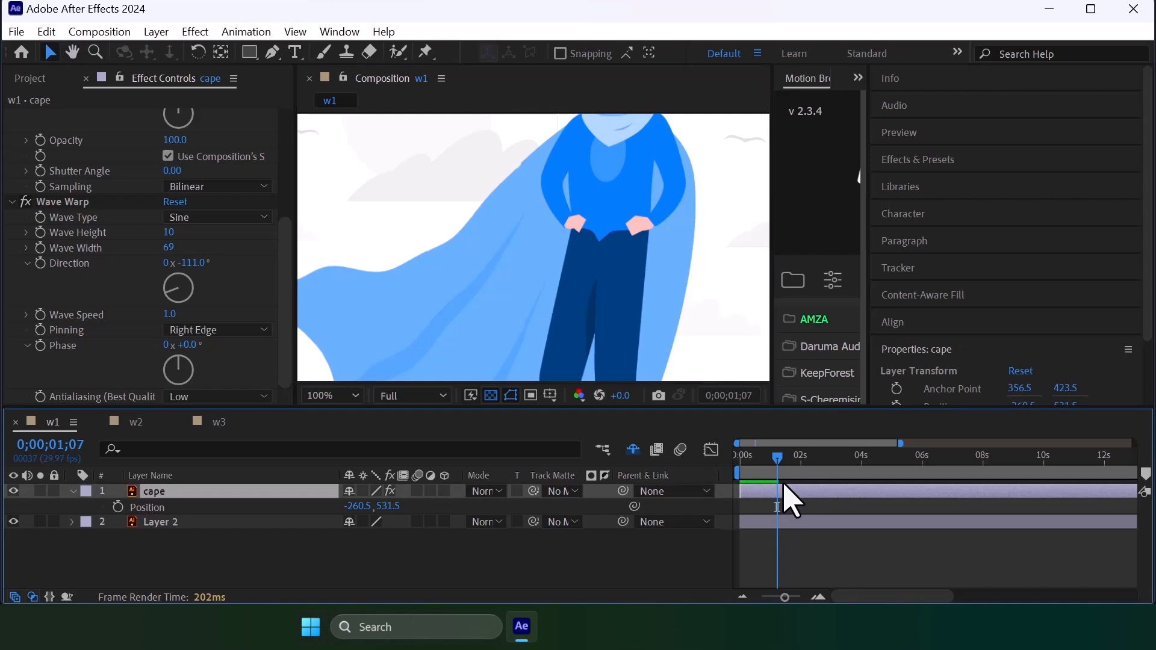
key("Up")
key("Up")
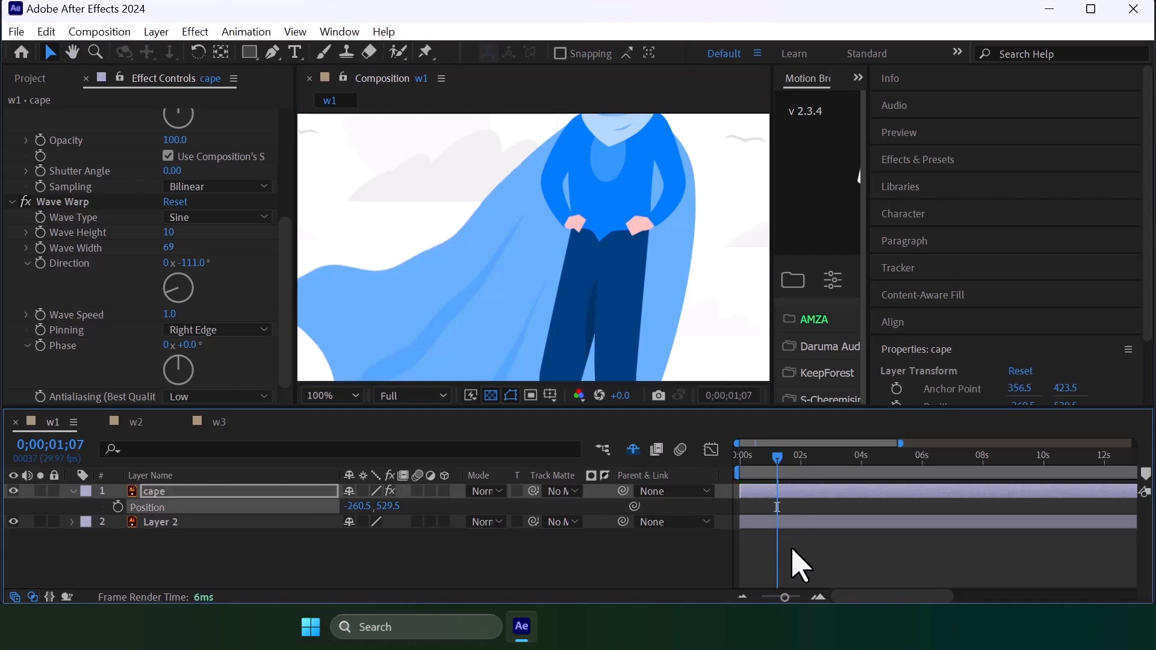
left_click(791, 562)
key("shift+slash")
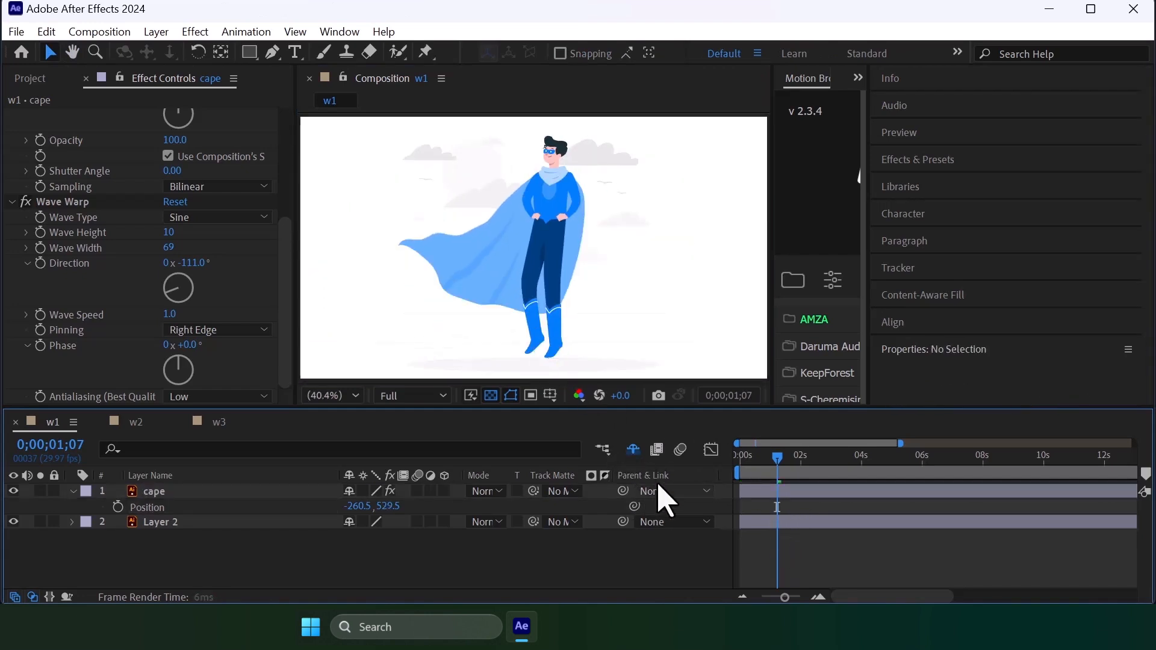
- Play the cape animation with the whole composition in view to examine the seam and the wave motion
key("space")
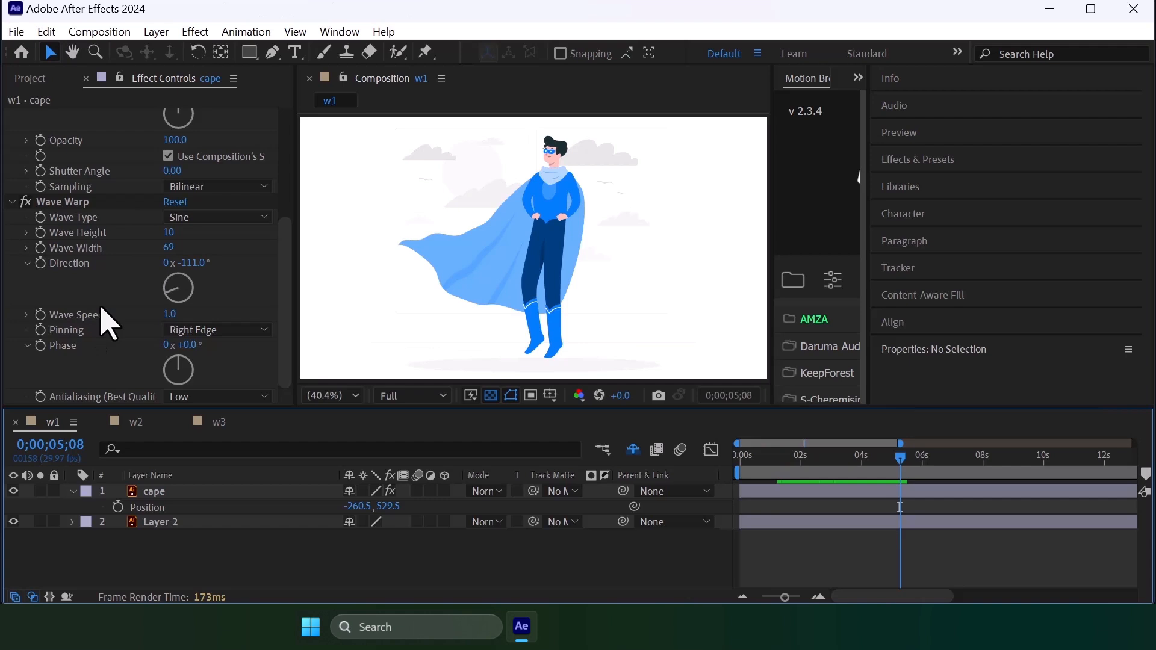
left_click(782, 458)
key("space")
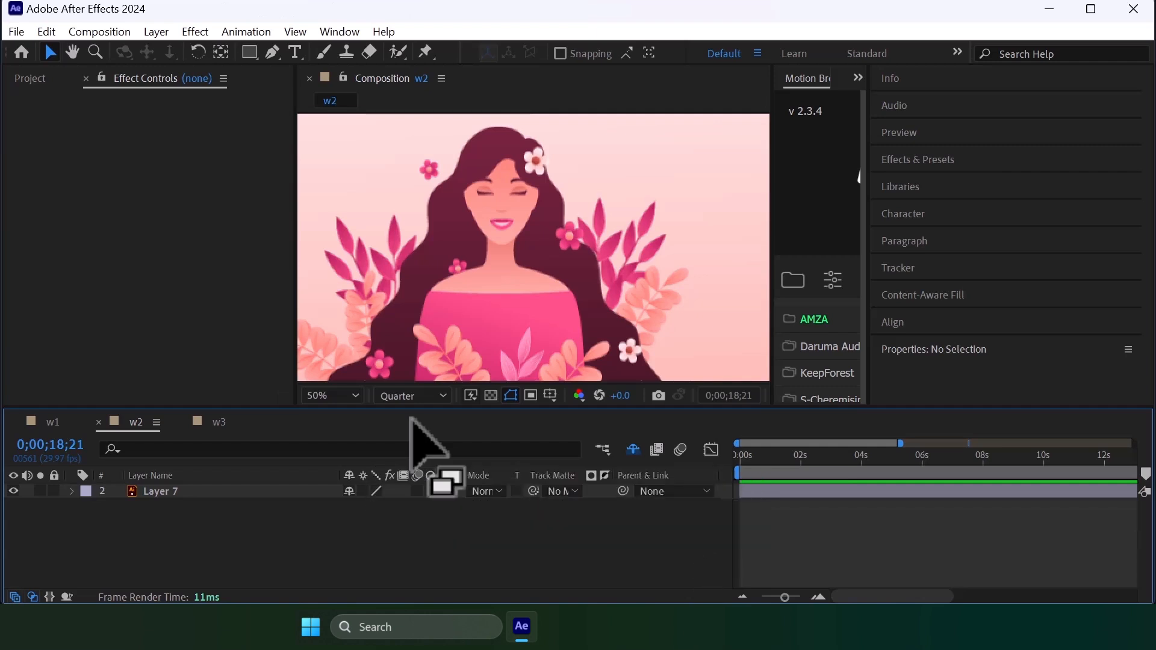
- Return composition w2 to its first frame, select the hair layer, and reveal the shy layers in the timeline
scroll(446, 271, "down", 2)
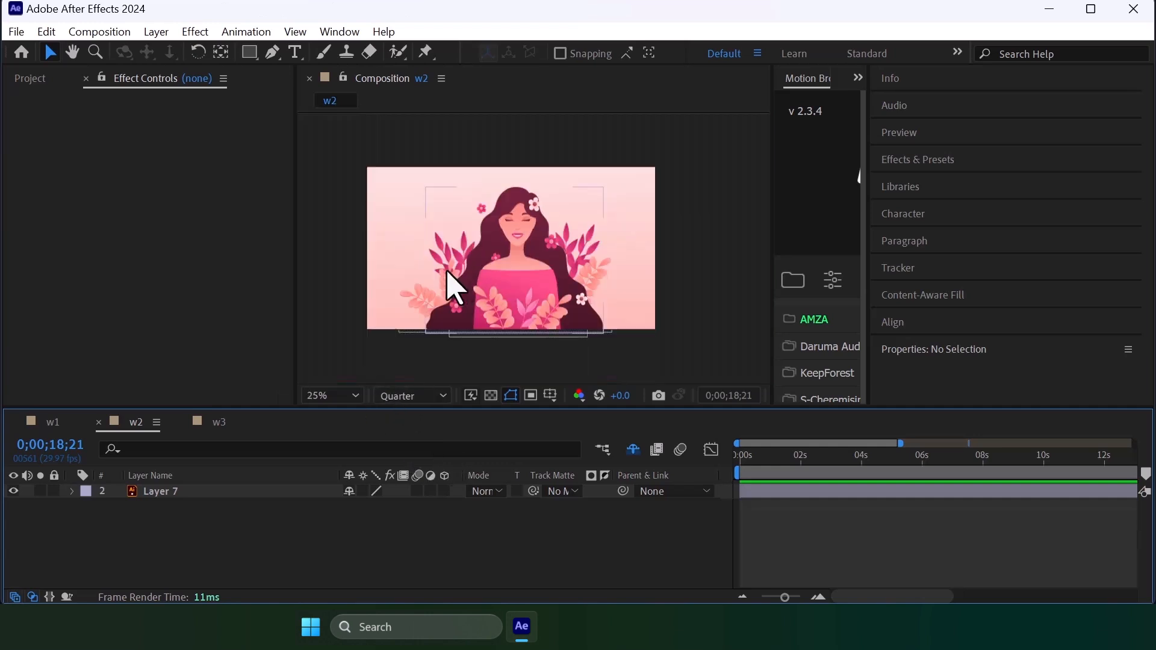
key("shift+/")
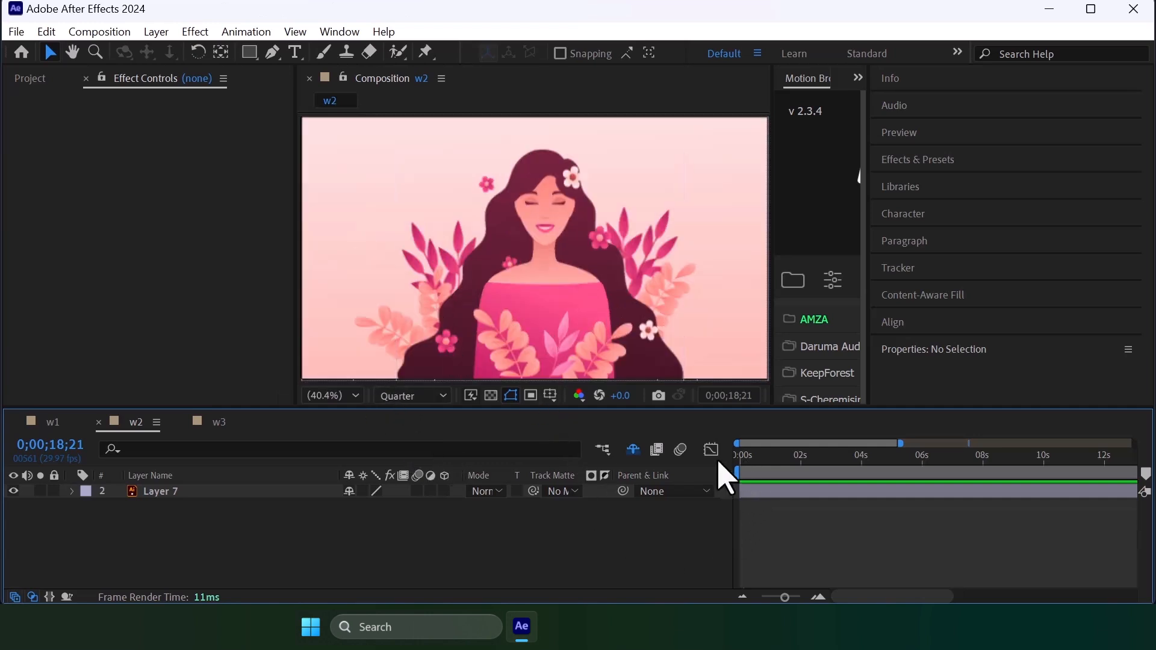
key("Home")
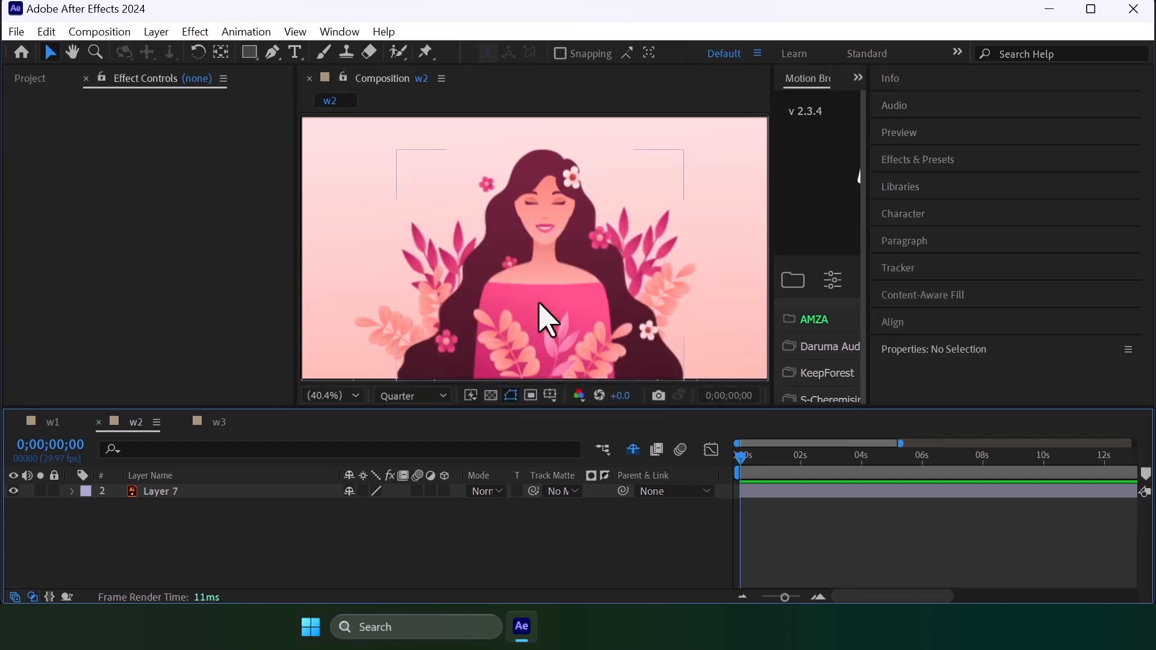
left_click(526, 272)
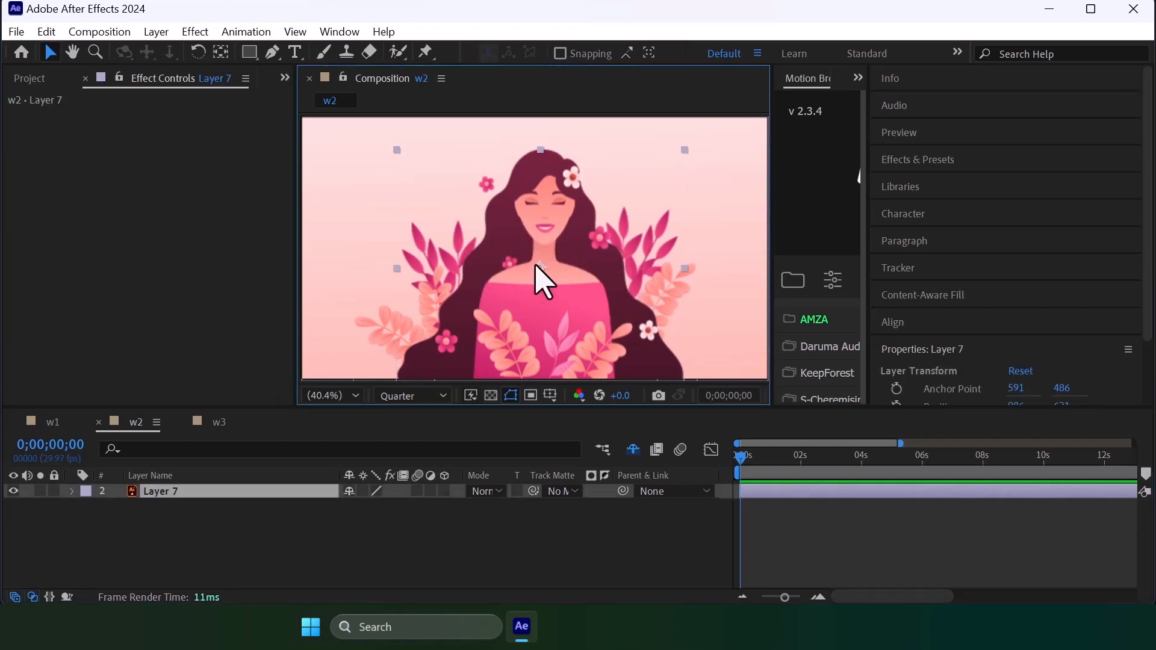
left_click(632, 449)
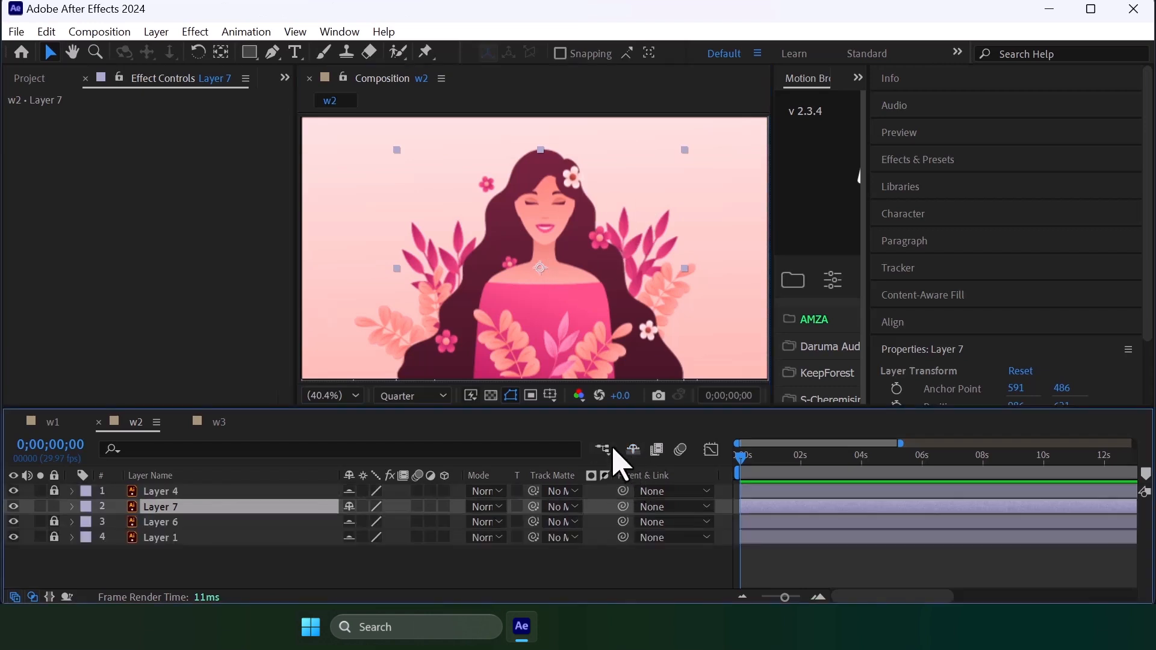
left_click(54, 537)
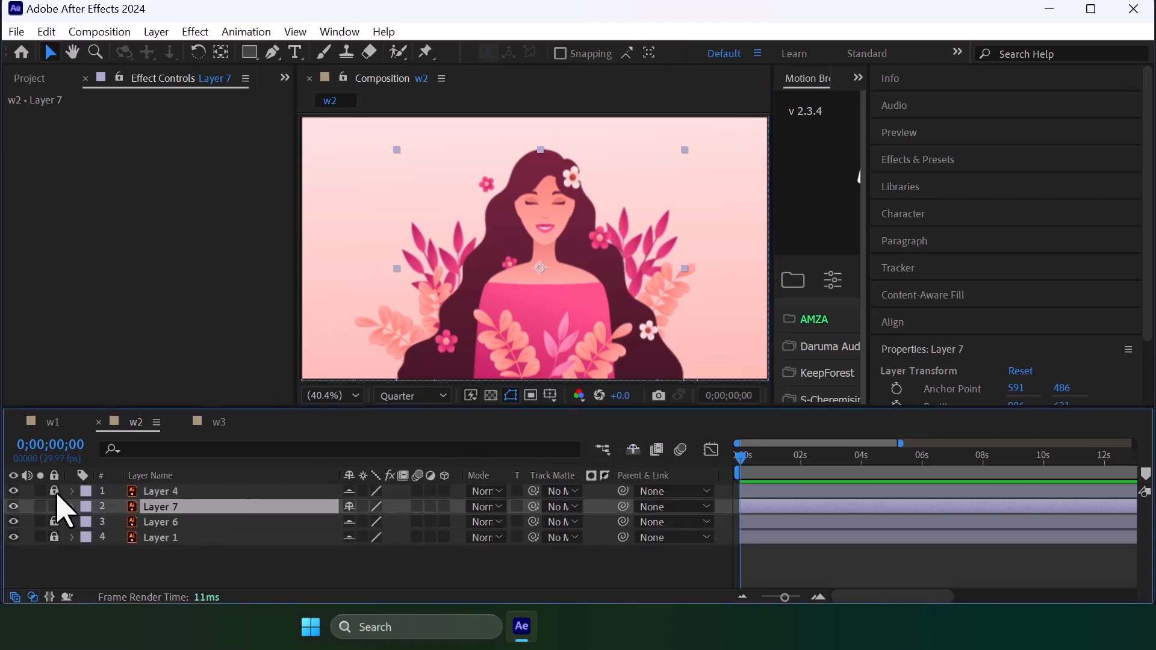
- Toggle the visibility of Layer 7 and Layer 4 to examine which artwork each one holds, leaving Layer 4 hidden
left_click(15, 507)
left_click(13, 507)
left_click(13, 491)
left_click(15, 493)
left_click(15, 493)
left_click(13, 492)
left_click(14, 492)
left_click(13, 492)
left_click(13, 491)
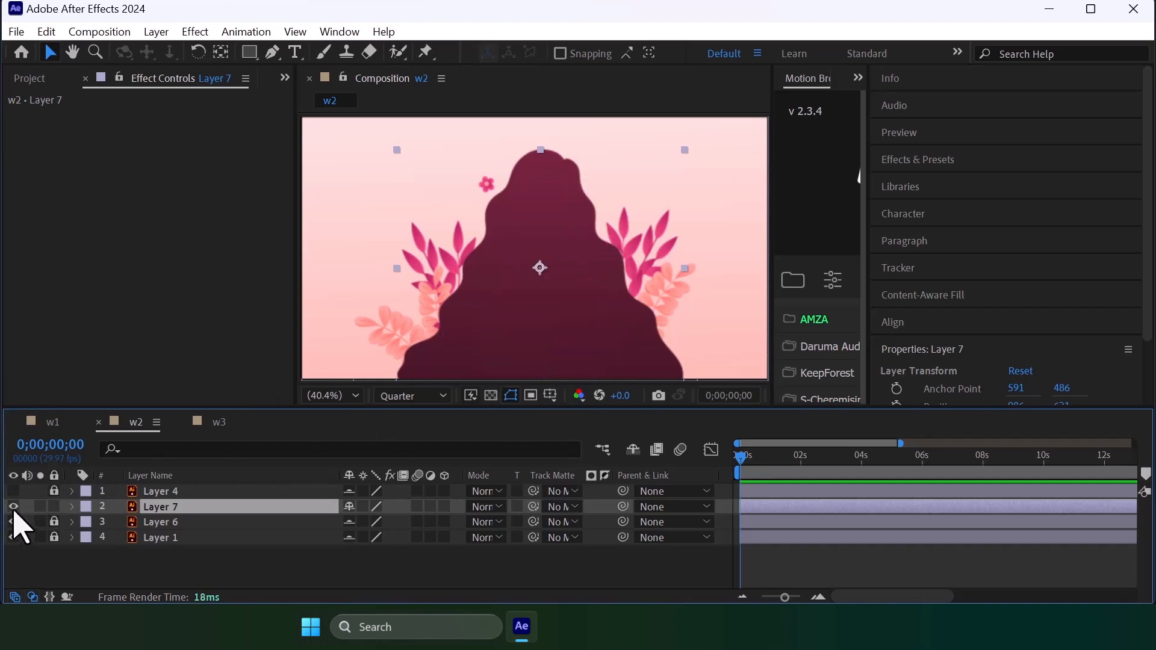
- Hide Layer 7, Layer 6 and Layer 1 one by one to examine their artwork, and show all four layers again
left_click(14, 507)
left_click(13, 521)
left_click(13, 537)
left_click(13, 537)
left_click(13, 522)
left_click(13, 507)
left_click(13, 491)
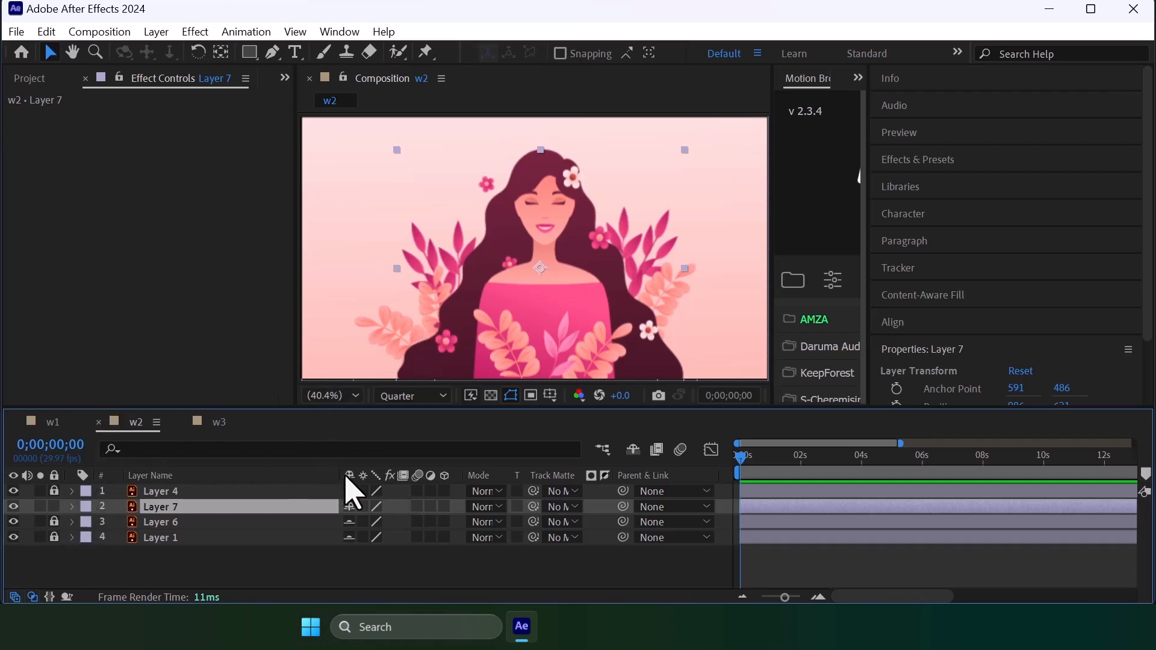
- Hide the shy layers in the timeline again and switch Layer 7 off and on to check the hair
left_click(632, 450)
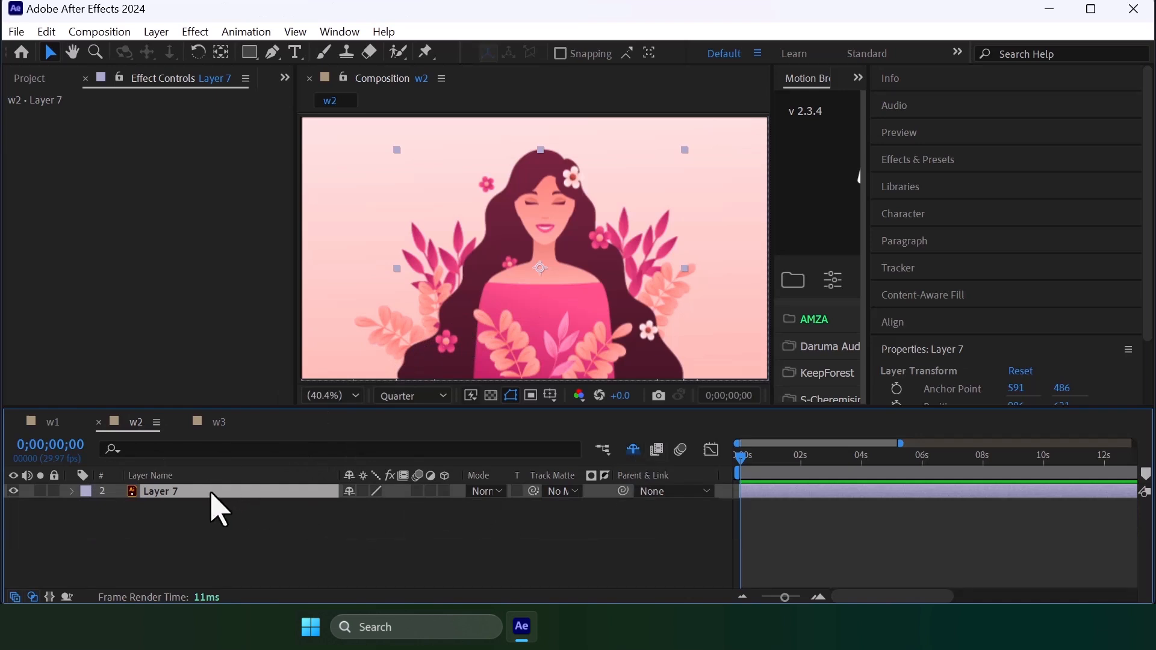
left_click(12, 492)
left_click(13, 491)
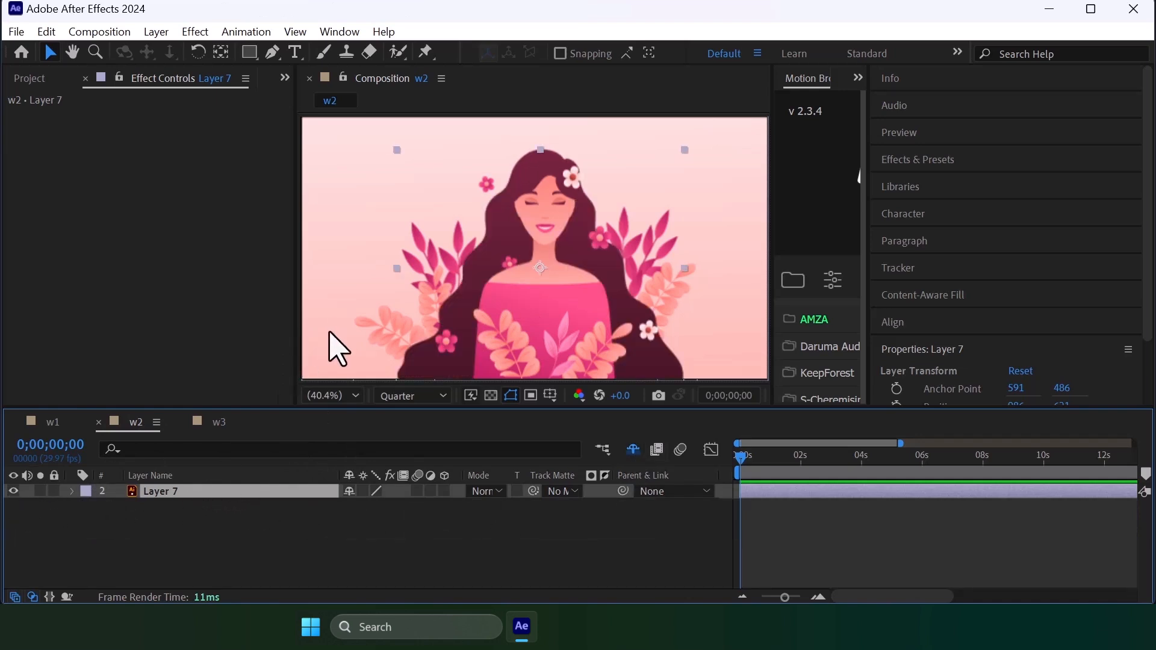
- Set the preview resolution to Full and draw a closed four-point Pen mask on Layer 7, from beside the forehead down around the hair
key("h")
scroll(511, 217, "up", 4)
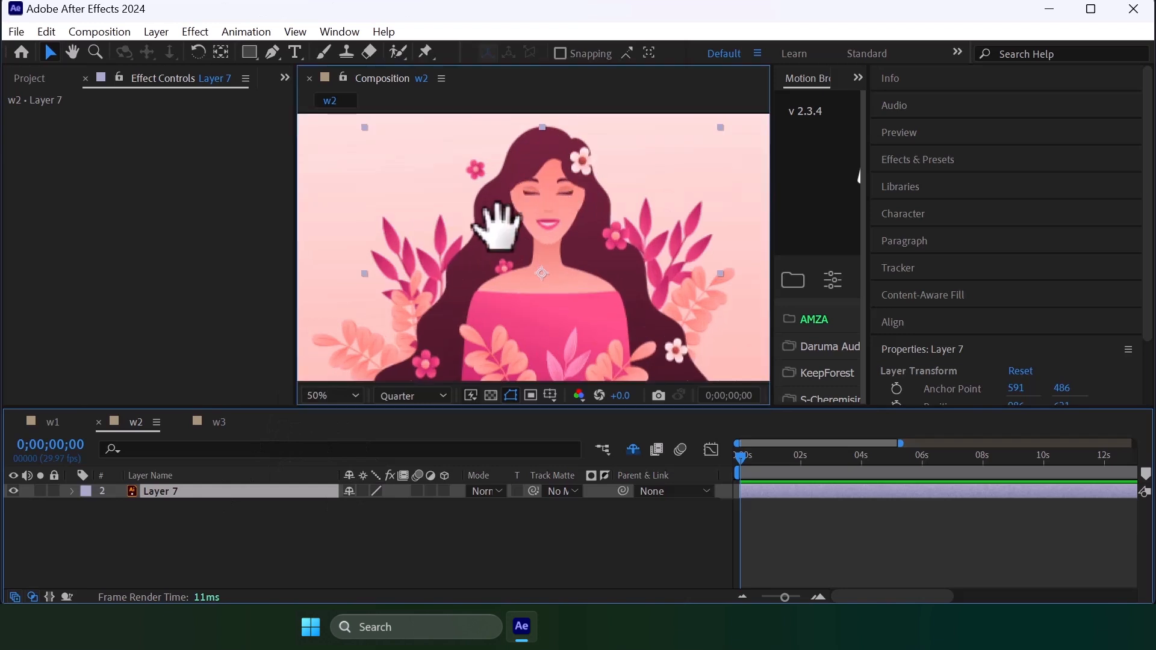
key("v")
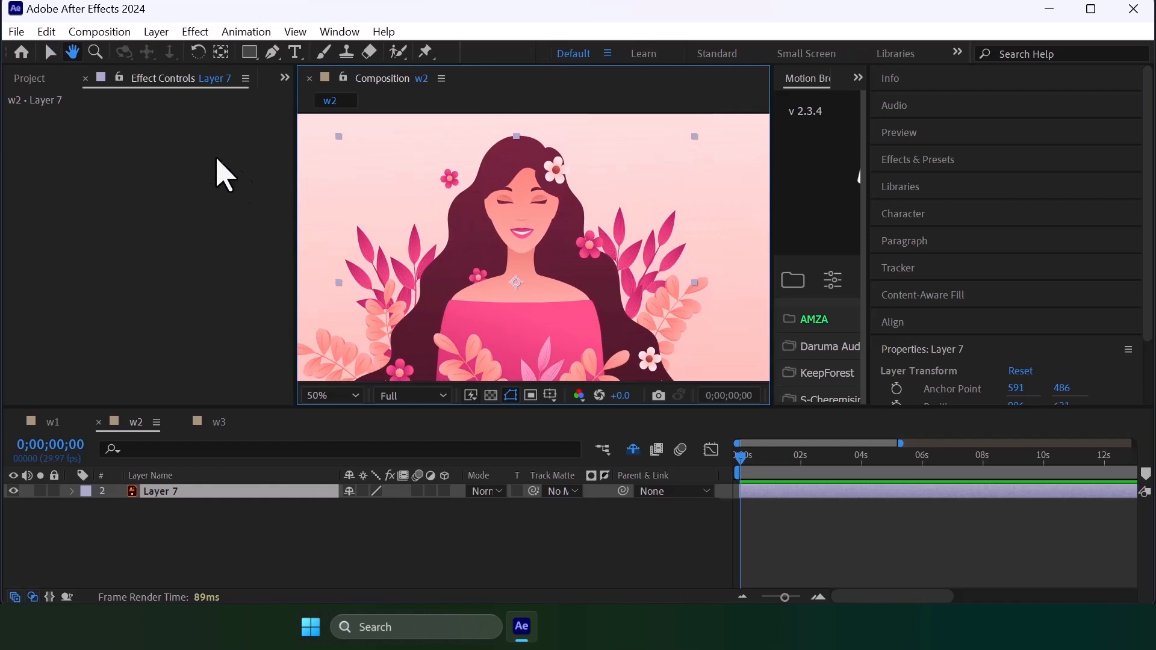
left_click(272, 52)
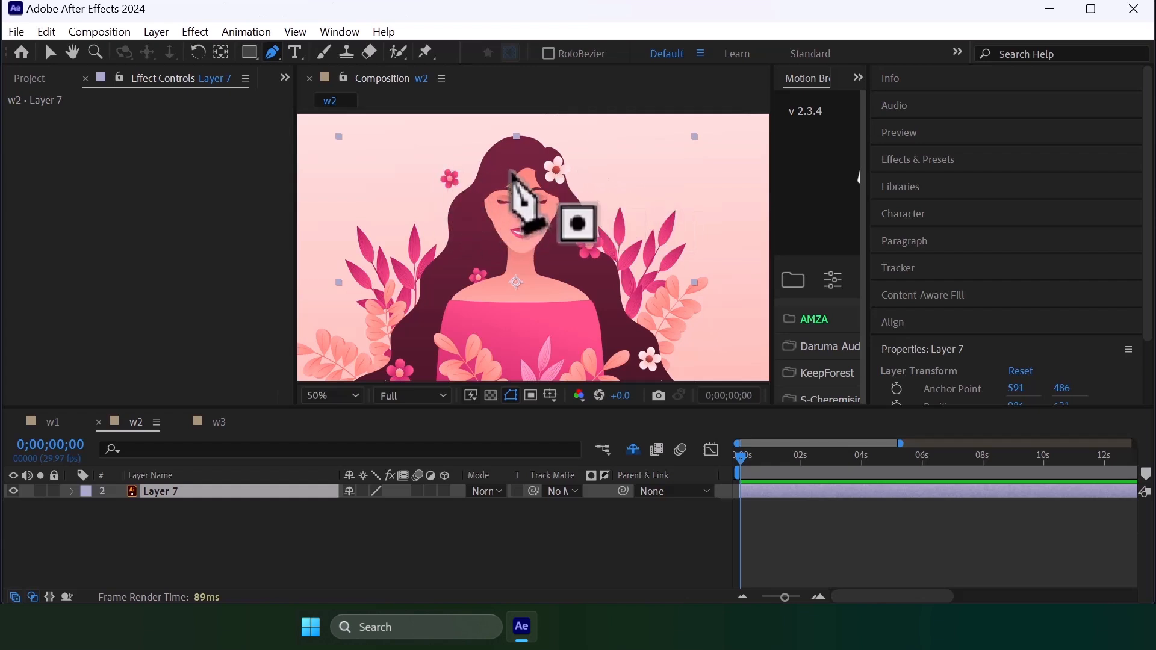
left_click(469, 174)
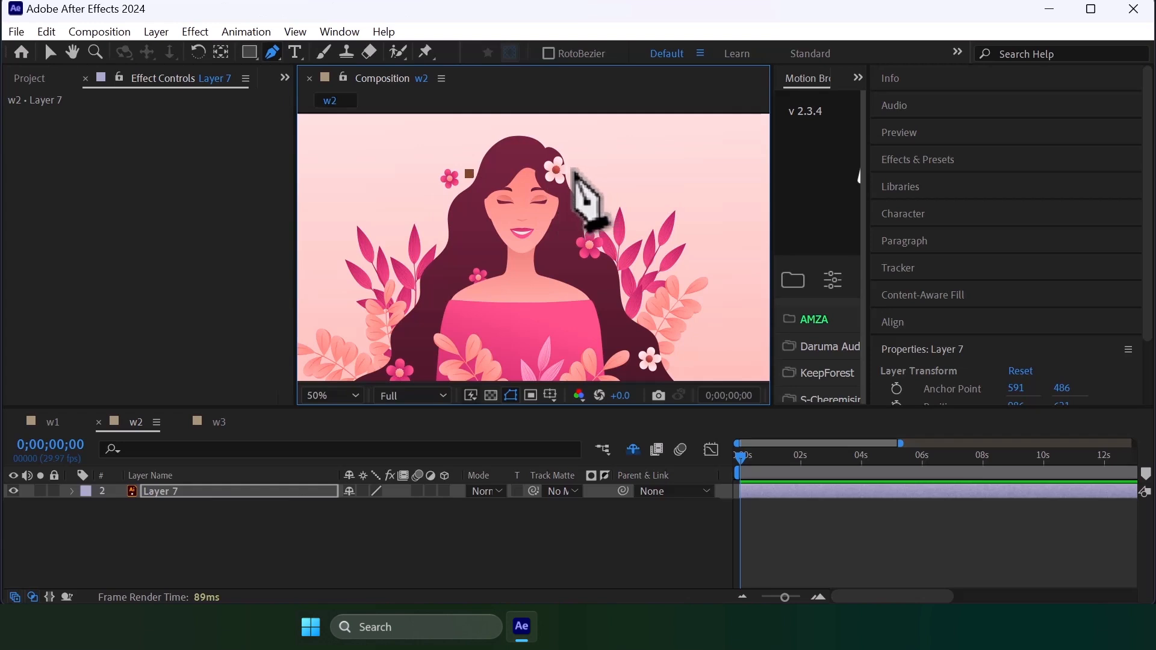
left_click_drag(585, 259, 507, 117)
left_click(643, 293)
left_click_drag(506, 288, 689, 290)
left_click(413, 302)
left_click_drag(493, 267, 460, 330)
left_click(526, 173)
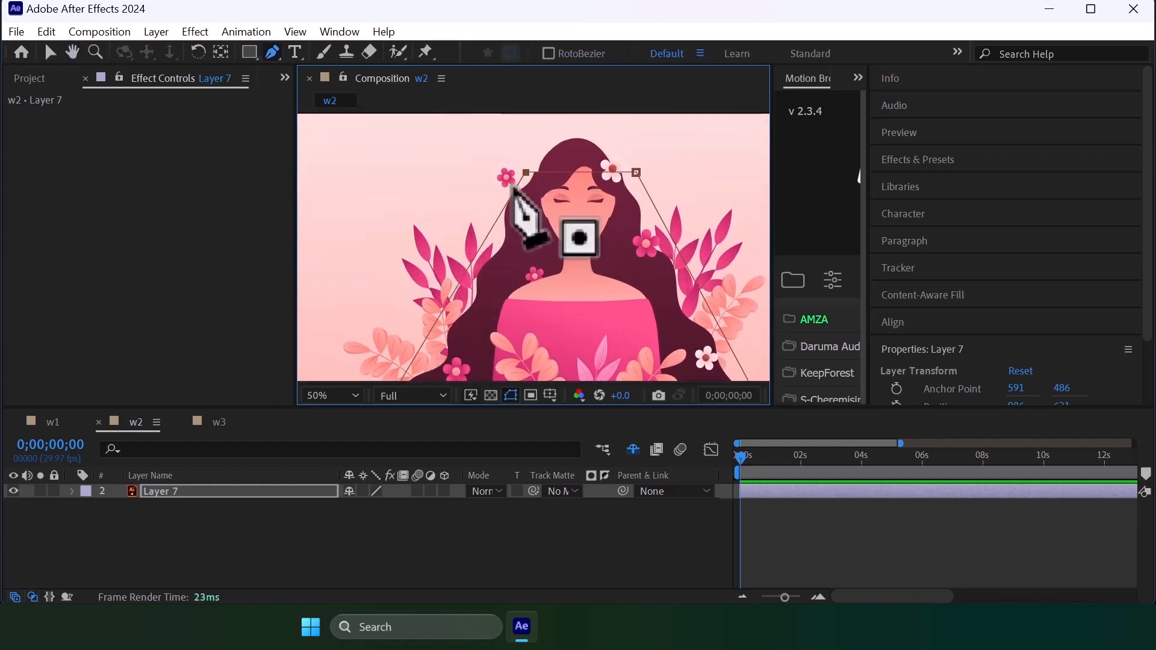
- Move the upper-left point of Layer 7's mask outward, away from the hair beside the small pink flower
key("v")
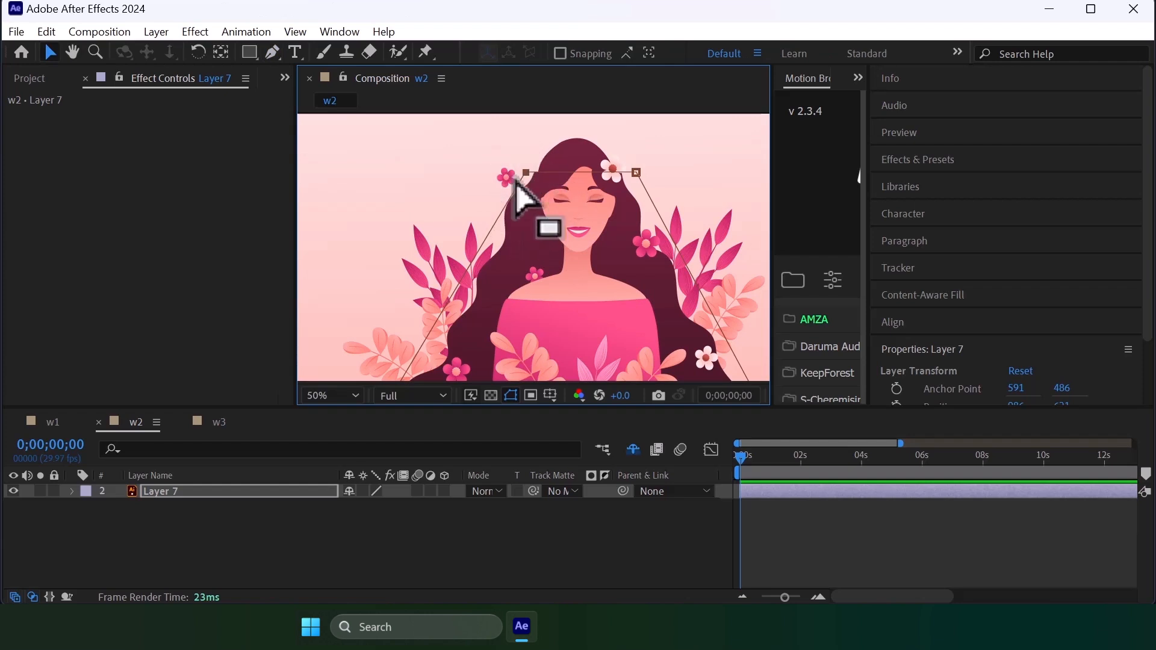
left_click(636, 173)
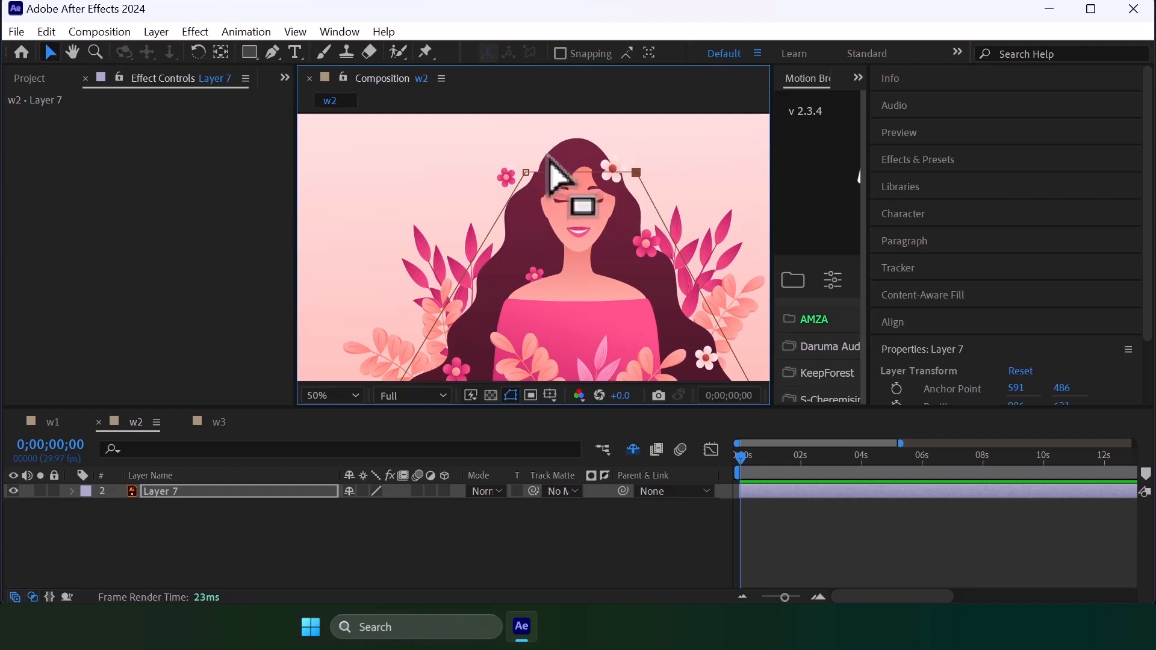
left_click(525, 172)
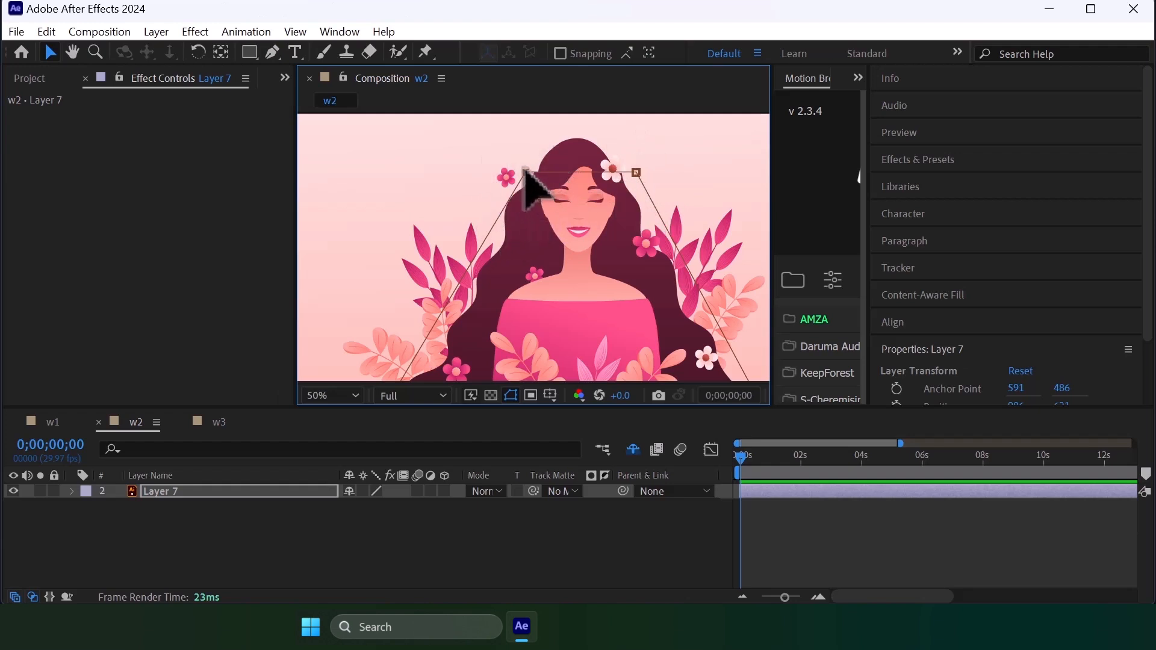
left_click_drag(526, 175, 494, 199)
key("h")
left_click_drag(510, 263, 464, 259)
key("v")
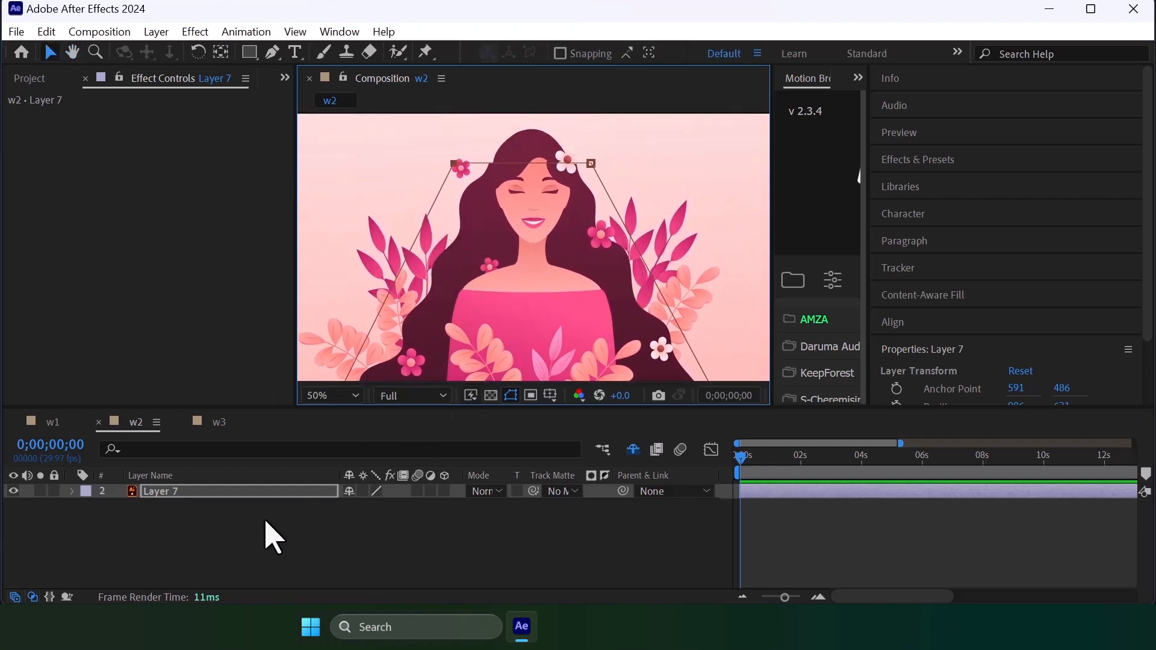
- Duplicate Layer 7 and set the mode of the original Layer 7's Mask 1 to Subtract
left_click(153, 491)
key("ctrl+d")
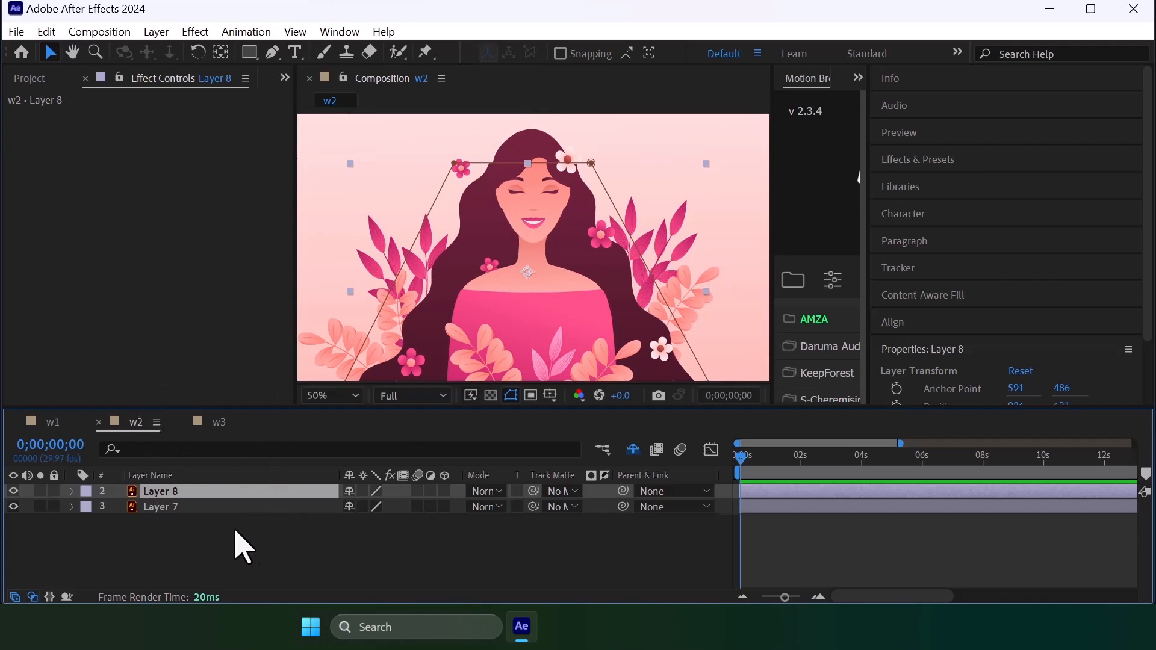
left_click(73, 506)
left_click(89, 523)
left_click(345, 537)
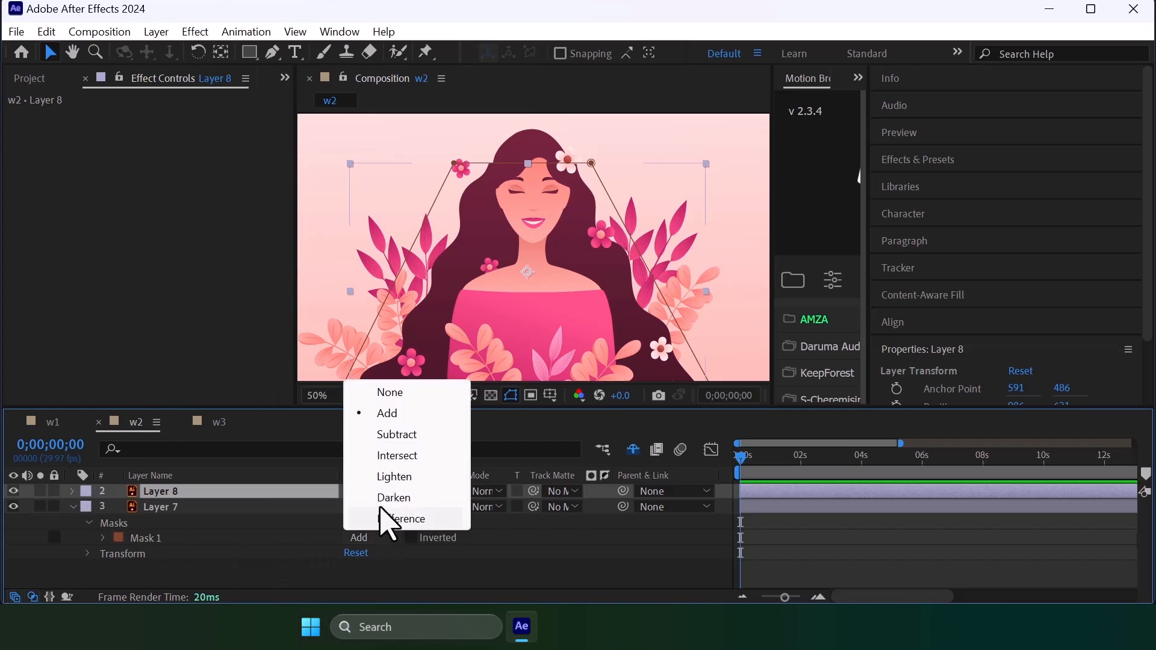
left_click(399, 434)
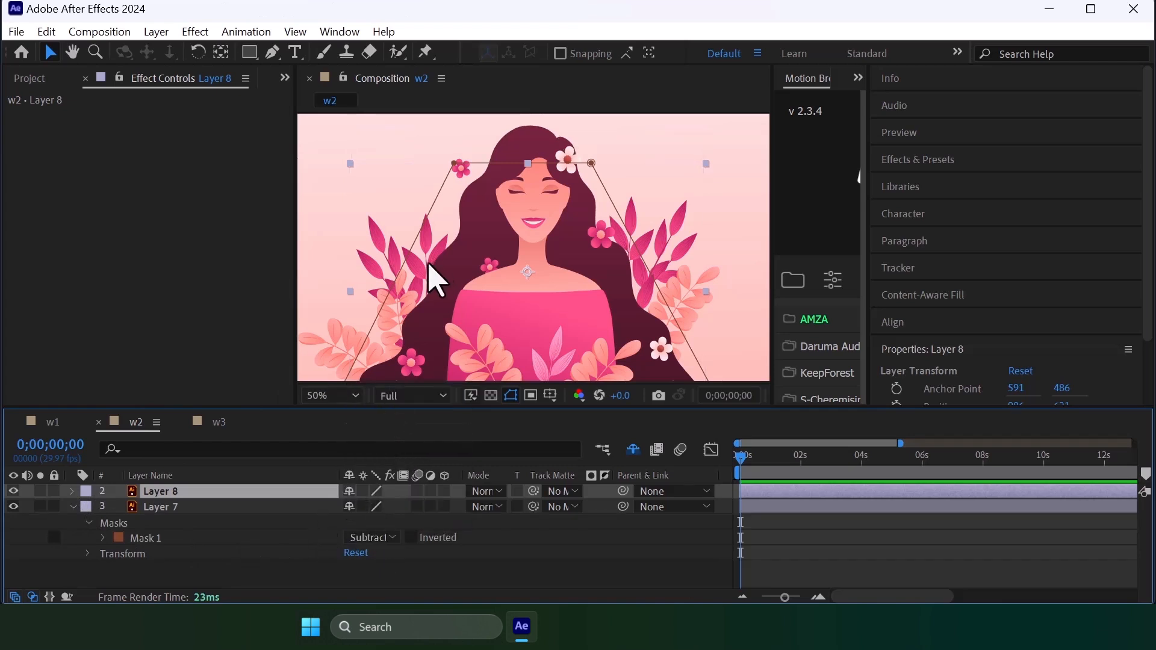
left_click(72, 507)
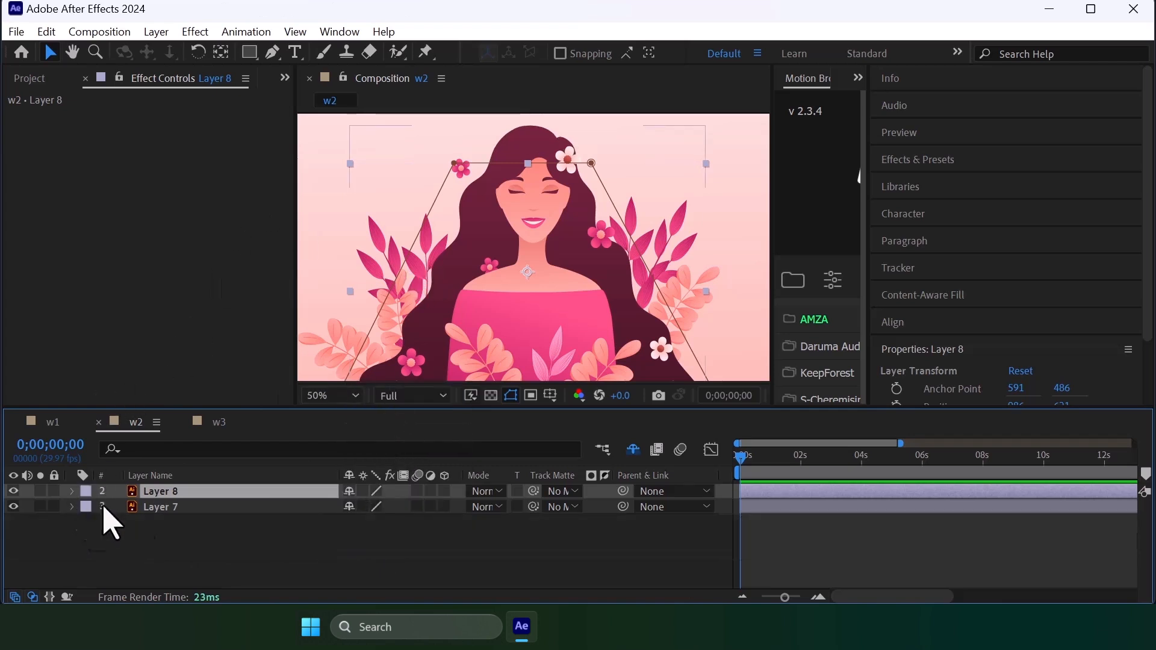
- Toggle Layer 7's visibility to check the split, apply Wave Warp to Layer 8, and preview the hair
left_click(13, 506)
left_click(13, 506)
key("ctrl+space")
type("wav")
key("Return")
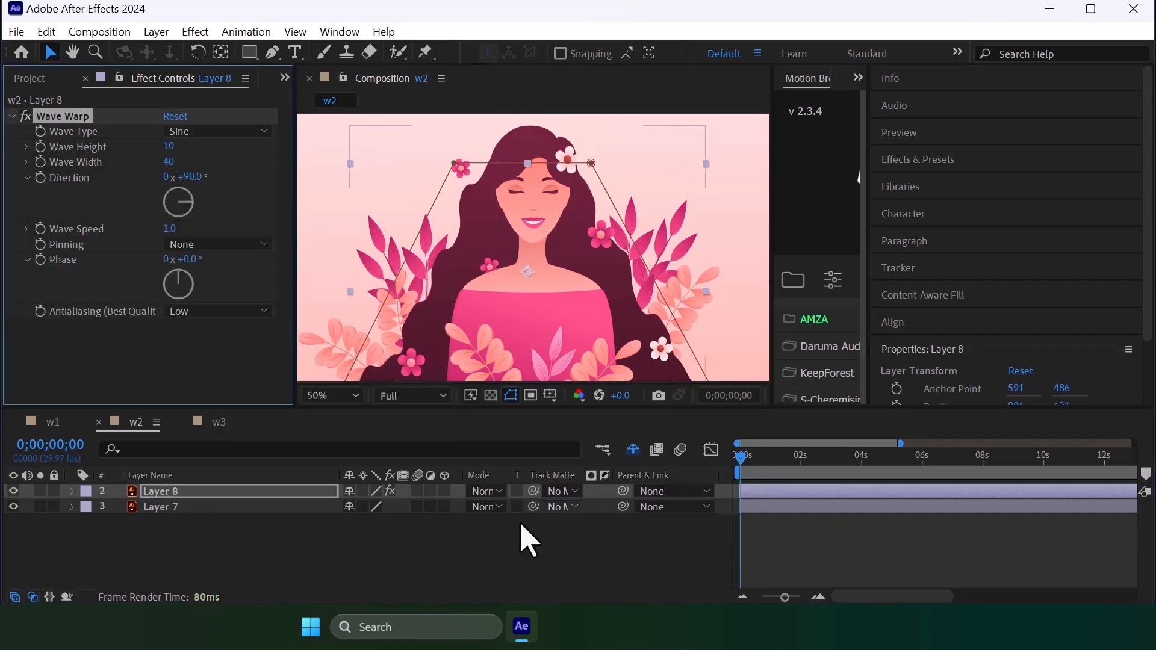
left_click(490, 570)
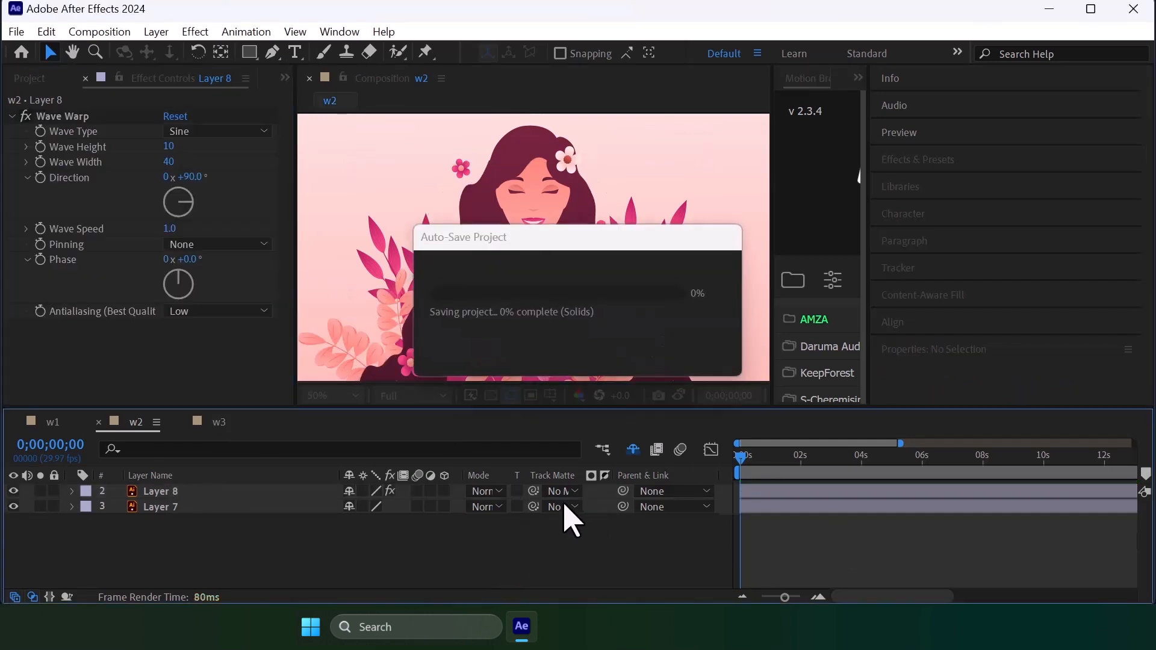
key("space")
left_click_drag(739, 464, 794, 457)
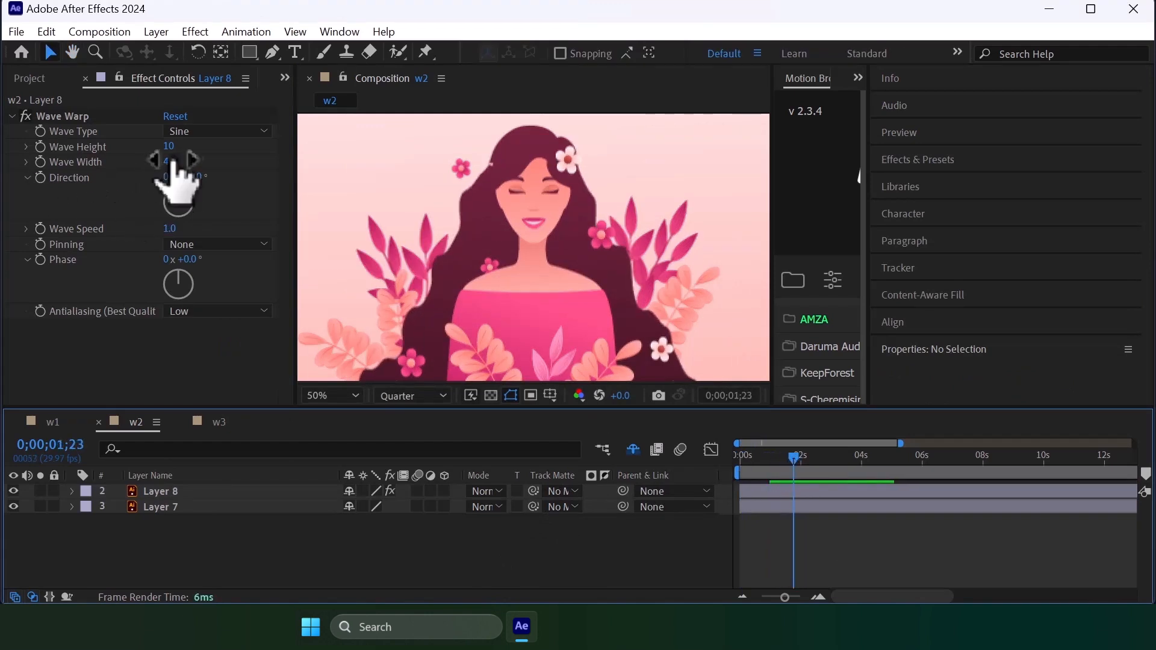
- Set Layer 8's Wave Warp to Wave Width 49 and Direction 178°, and preview the motion
left_click_drag(166, 163, 589, 167)
left_click(591, 164)
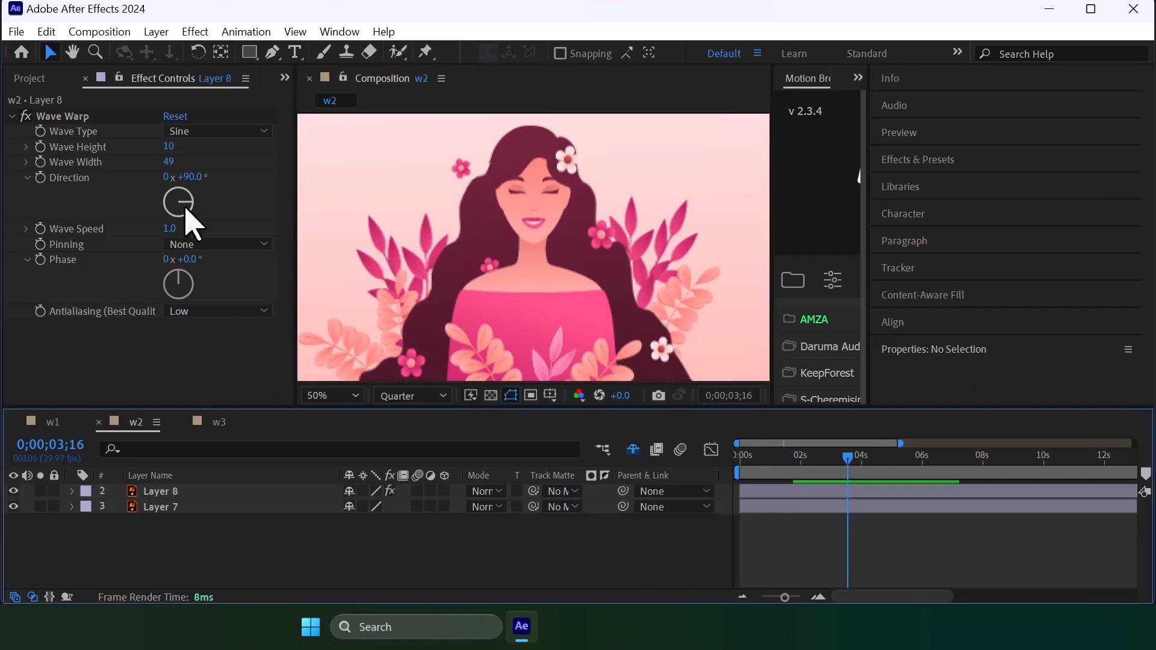
left_click_drag(187, 222, 181, 232)
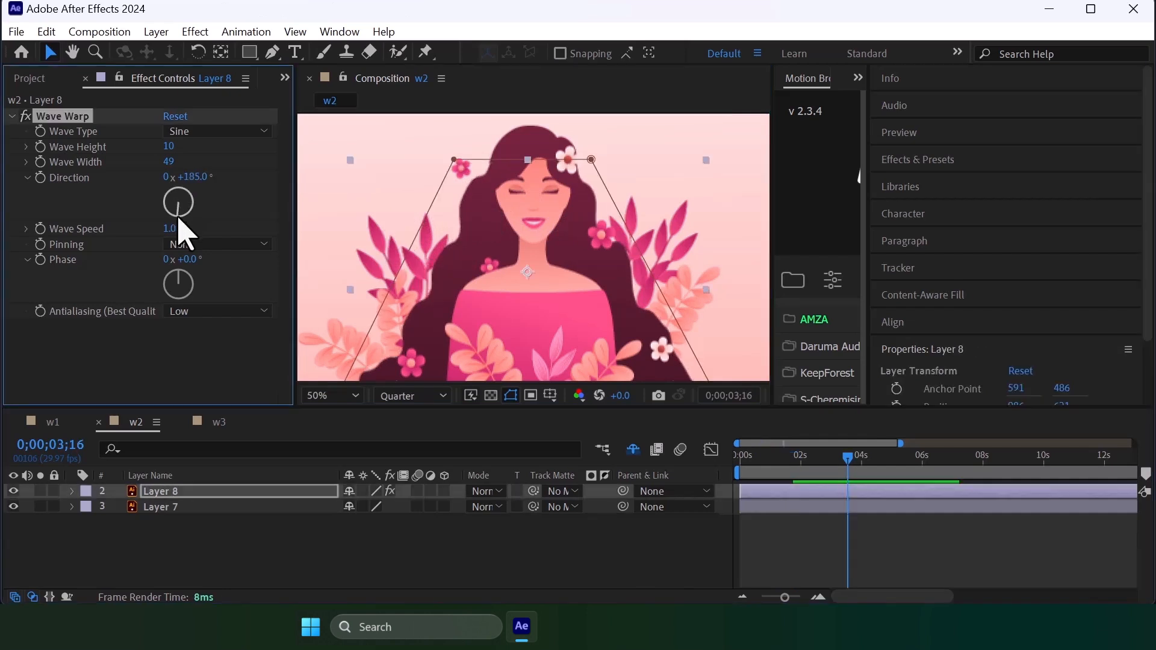
key("space")
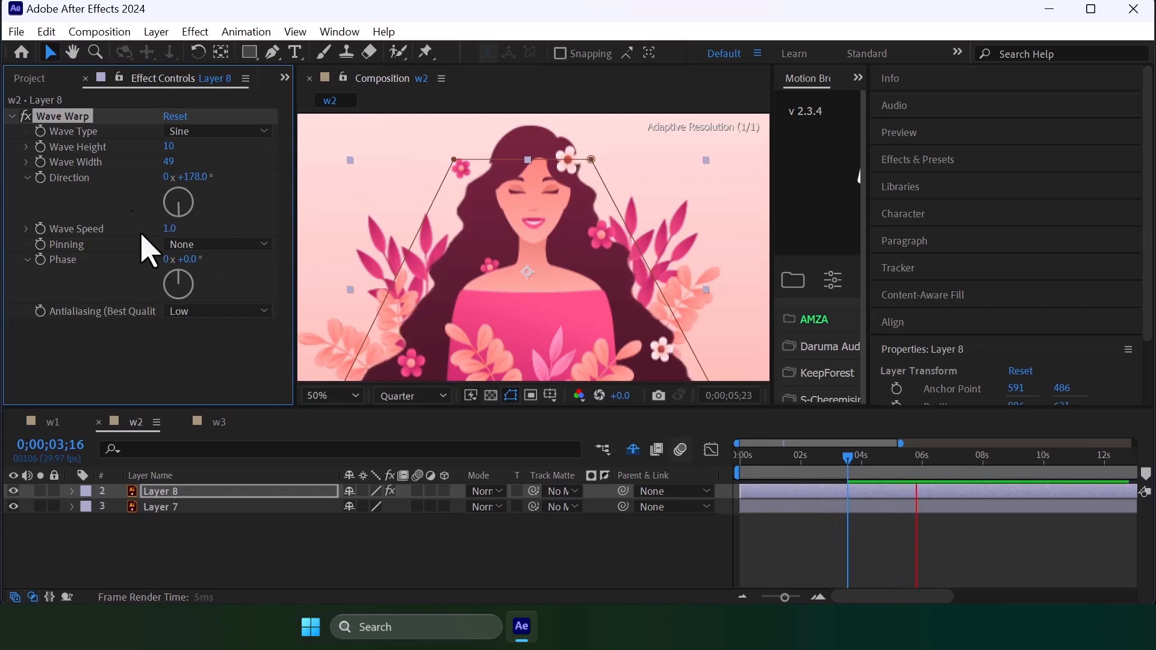
key("space")
- Set Layer 8's Wave Width to 51 and Wave Height to -8, previewing the hair motion
left_click_drag(172, 162, 181, 172)
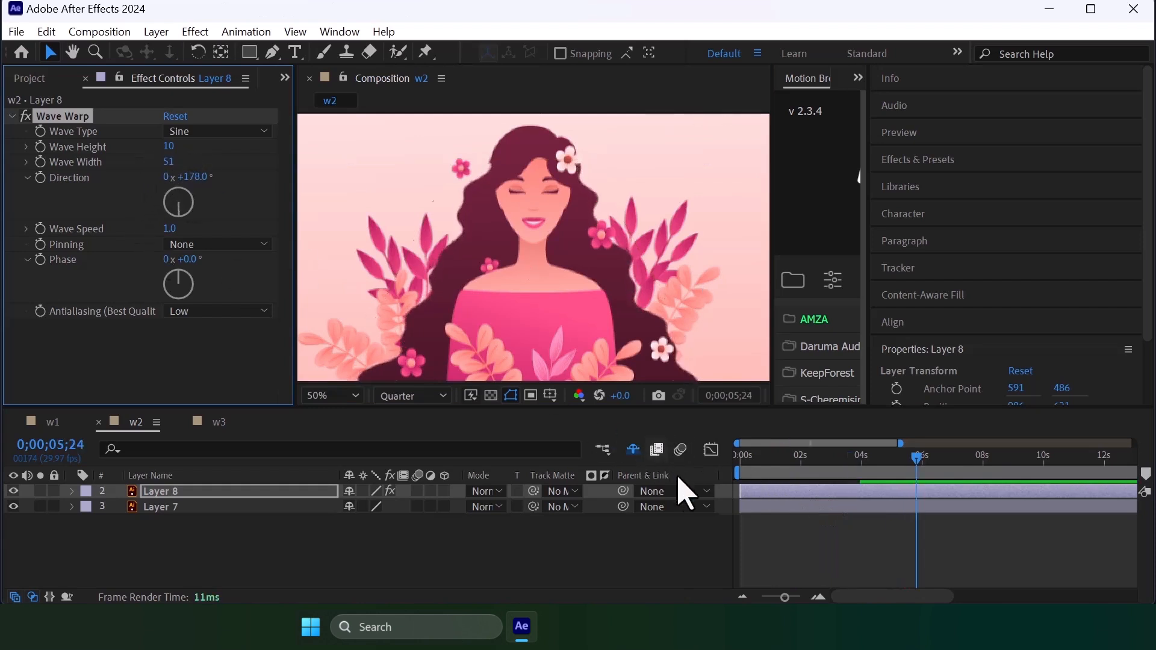
key("space")
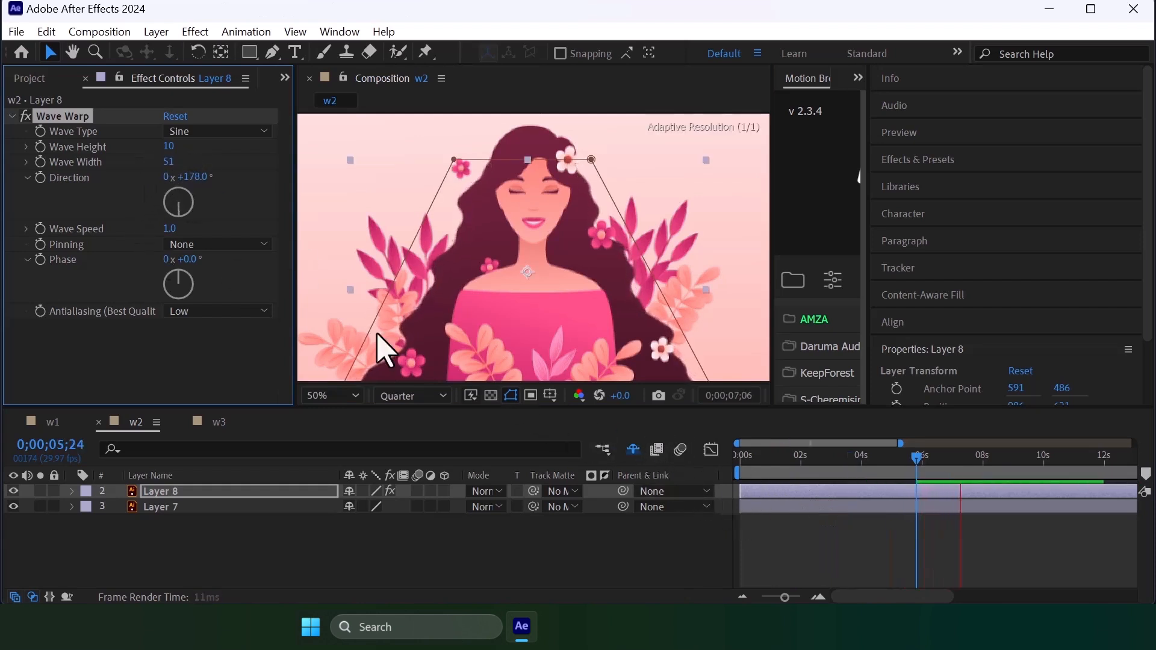
left_click_drag(175, 150, 175, 171)
left_click(698, 563)
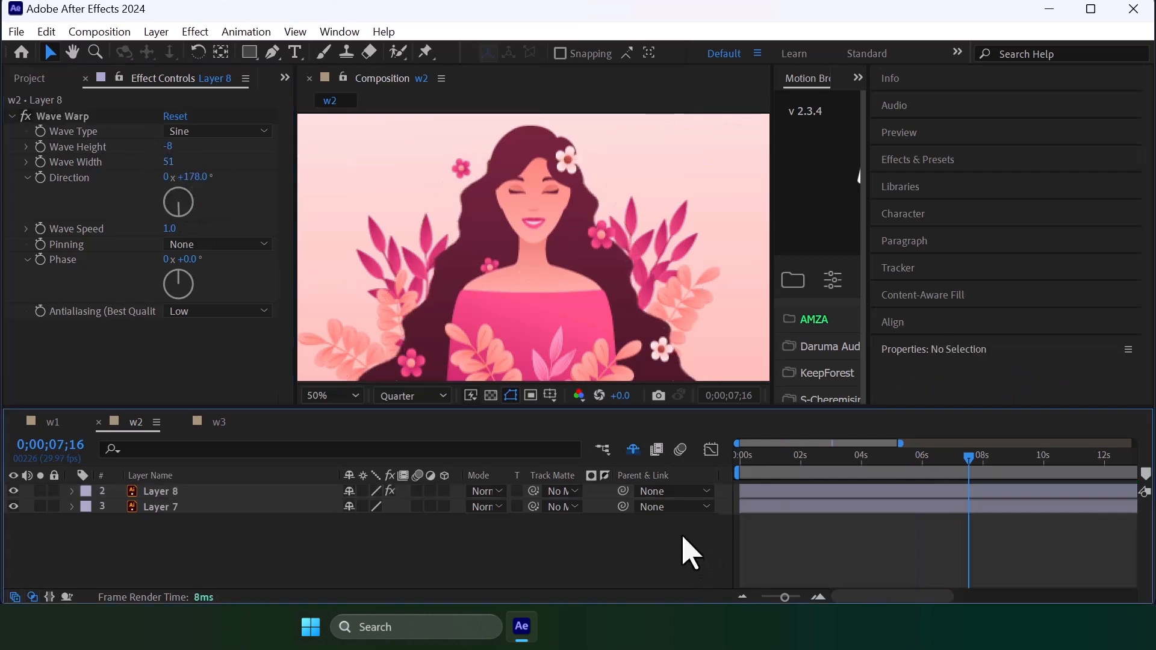
key("space")
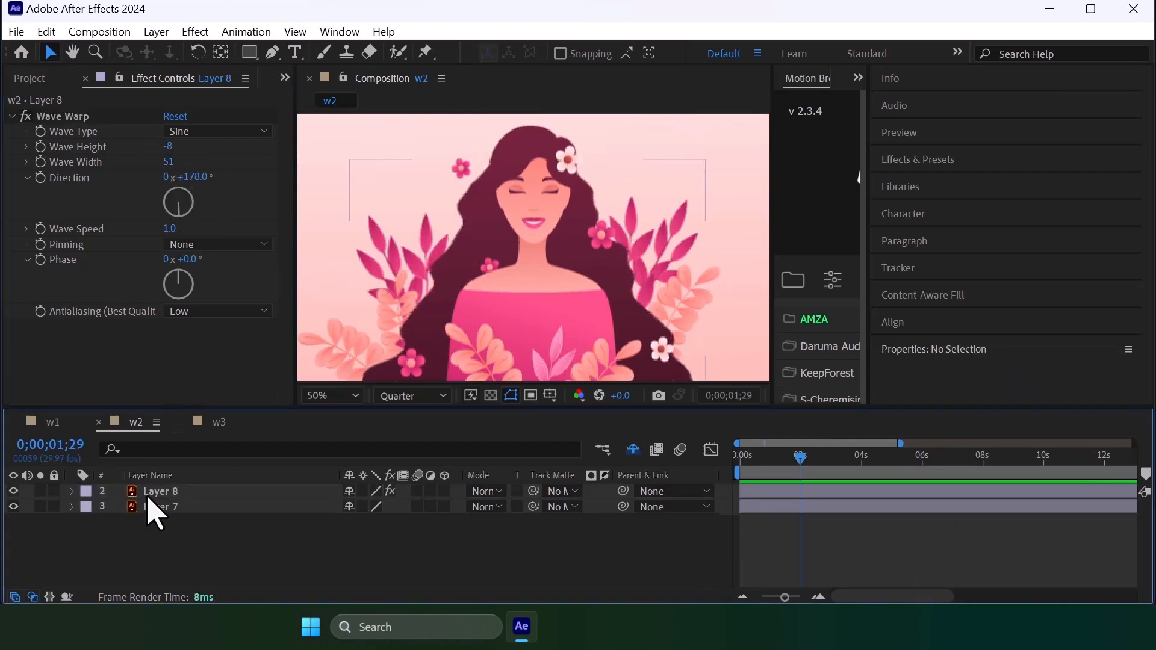
- Turn off Wave Warp on Layer 8, look at the cape in composition w1, and return to w2
left_click(147, 497)
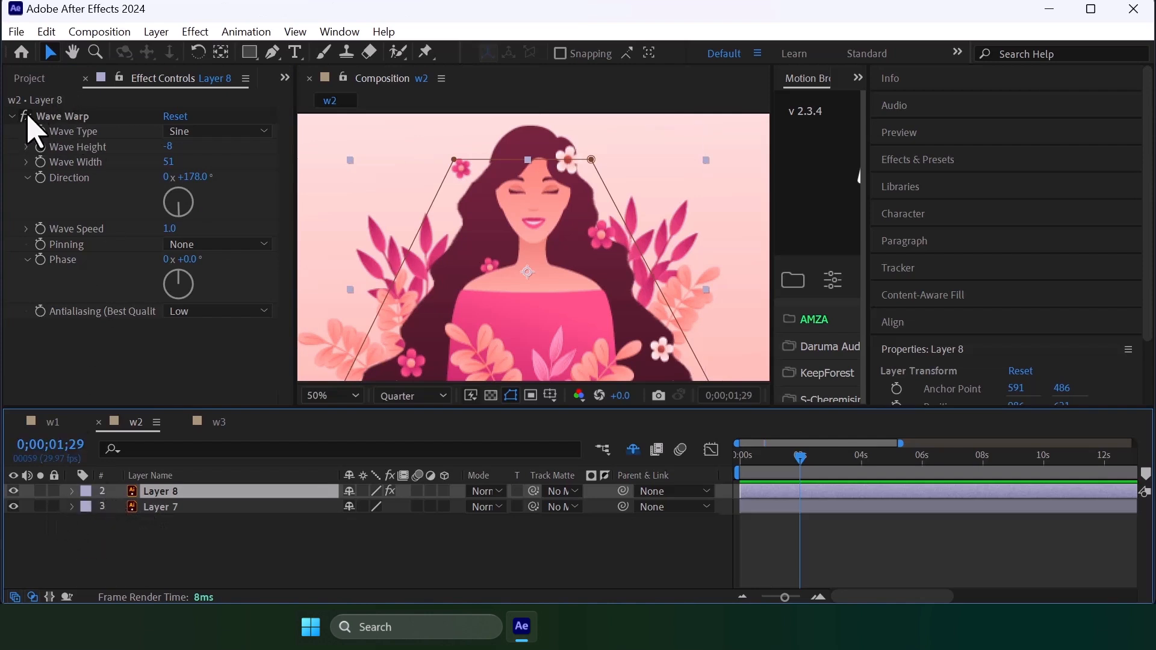
left_click(17, 143)
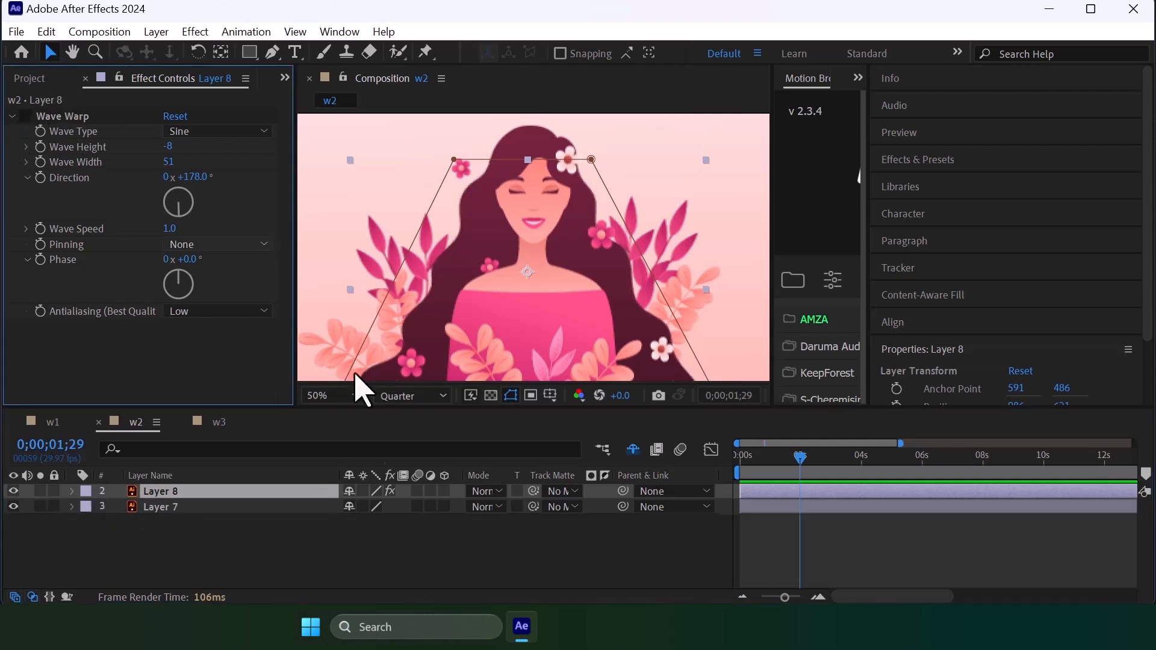
left_click(492, 573)
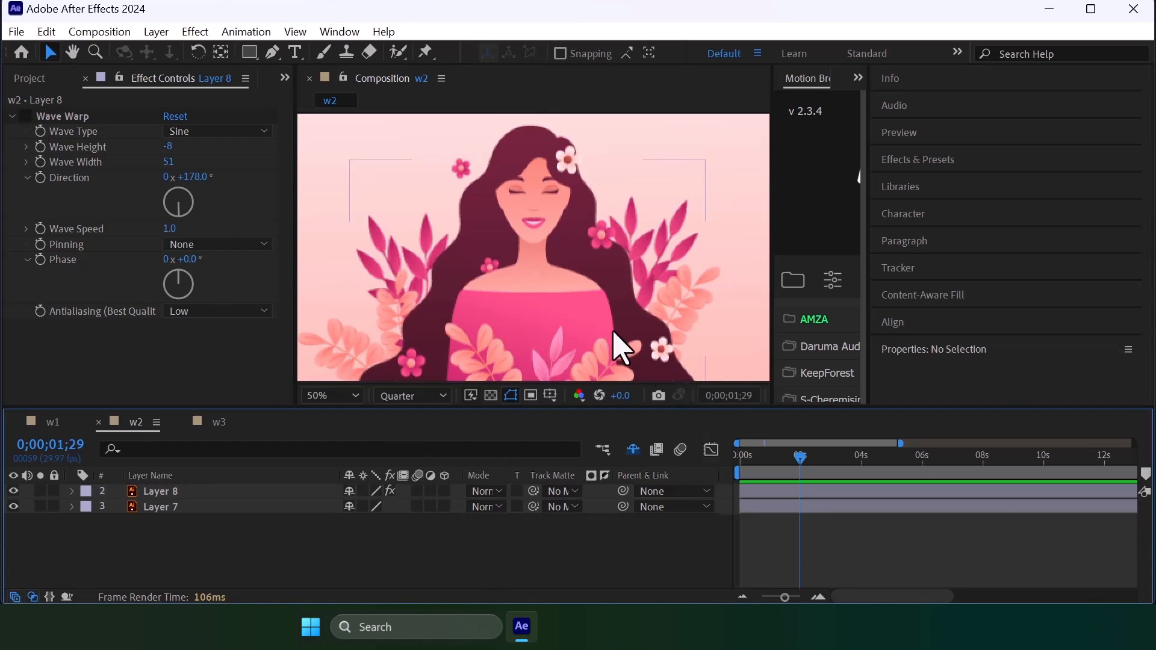
left_click(60, 422)
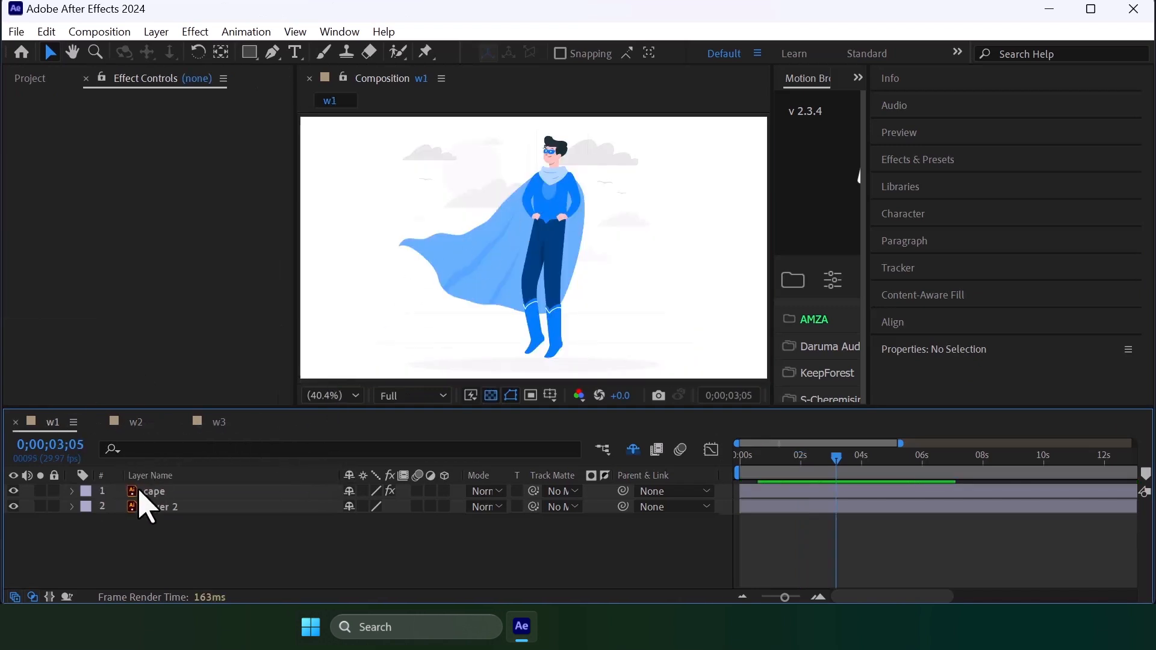
left_click(134, 421)
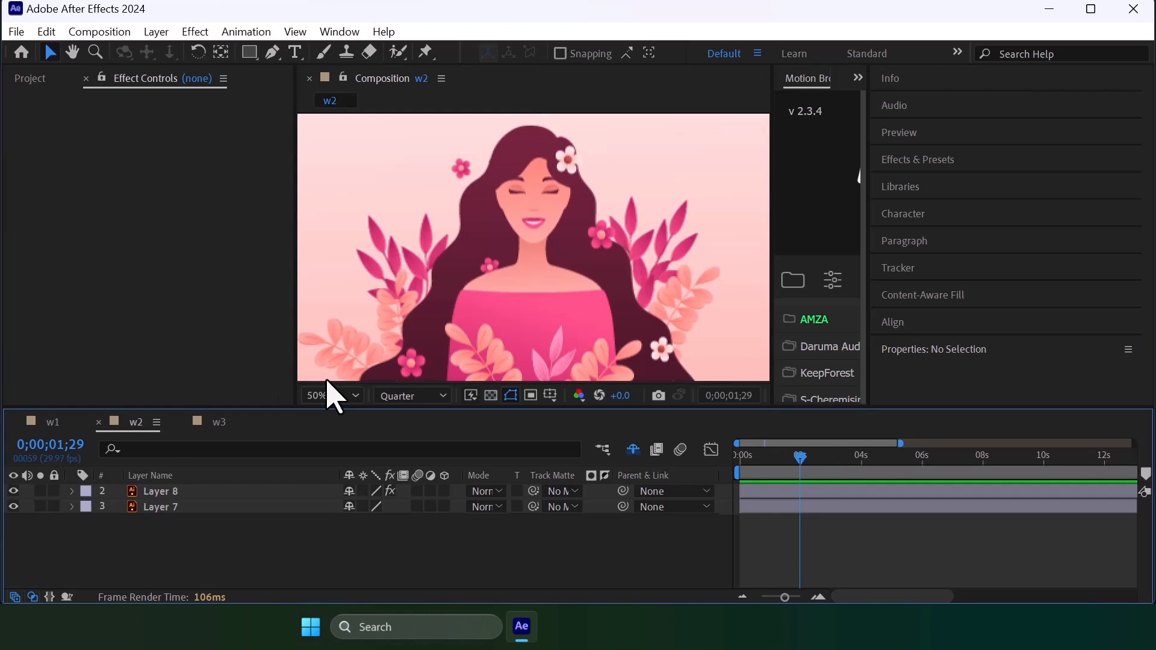
- Hide Layer 8 and clear the layer selection with the Pen tool active for a new shape
left_click(272, 52)
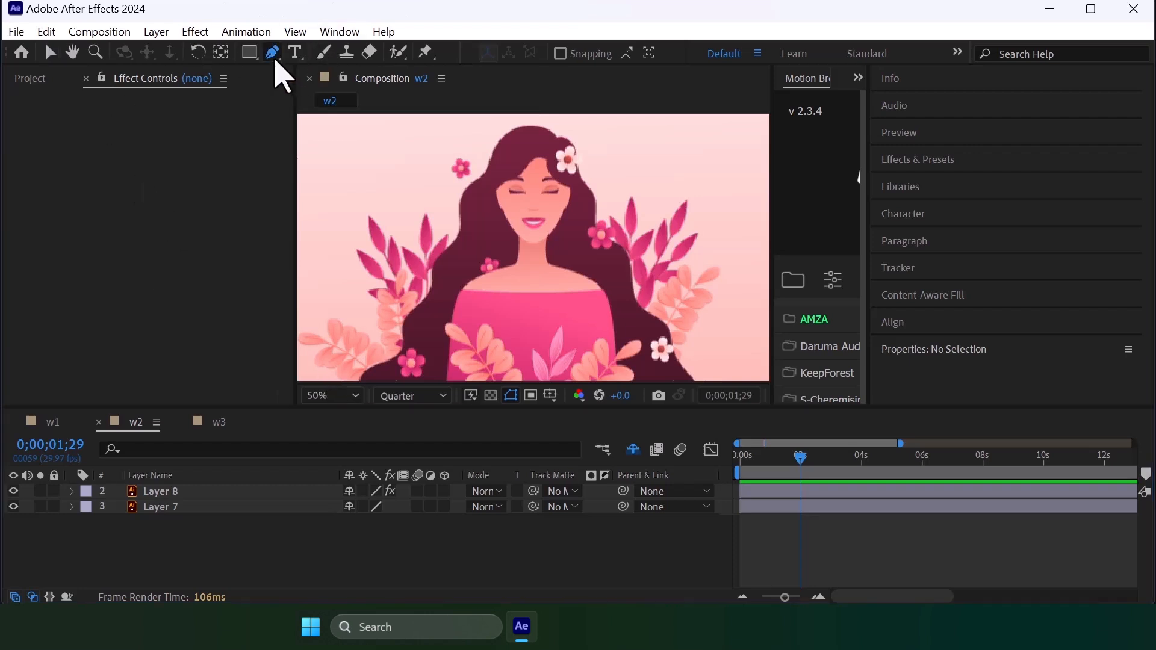
left_click(112, 490)
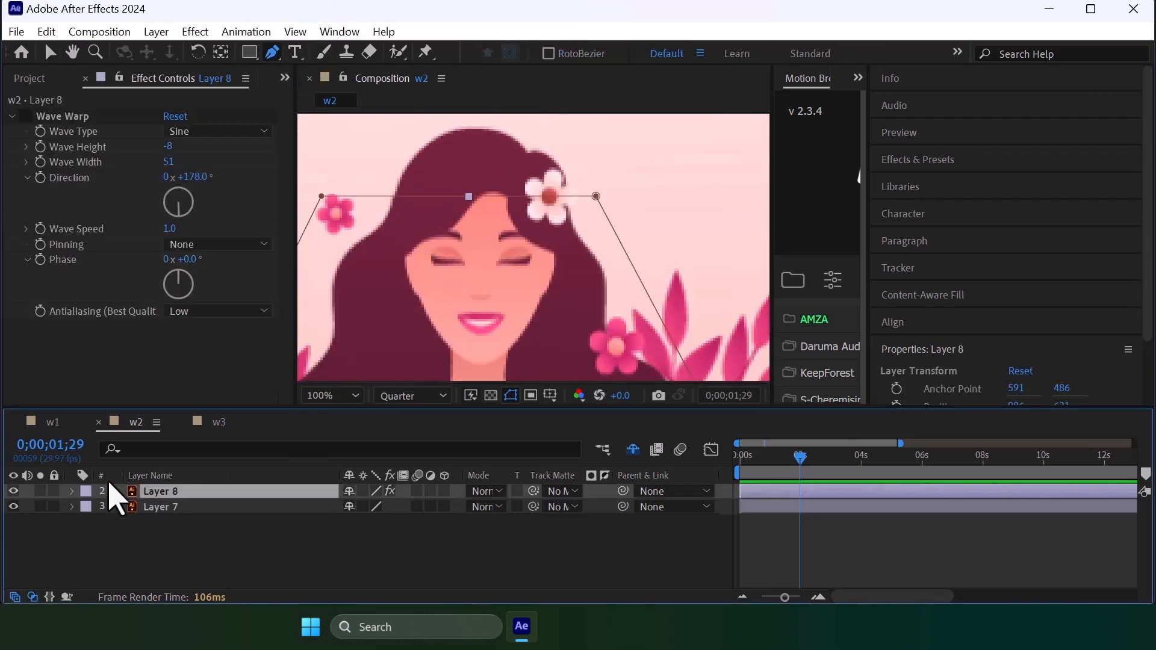
left_click(14, 491)
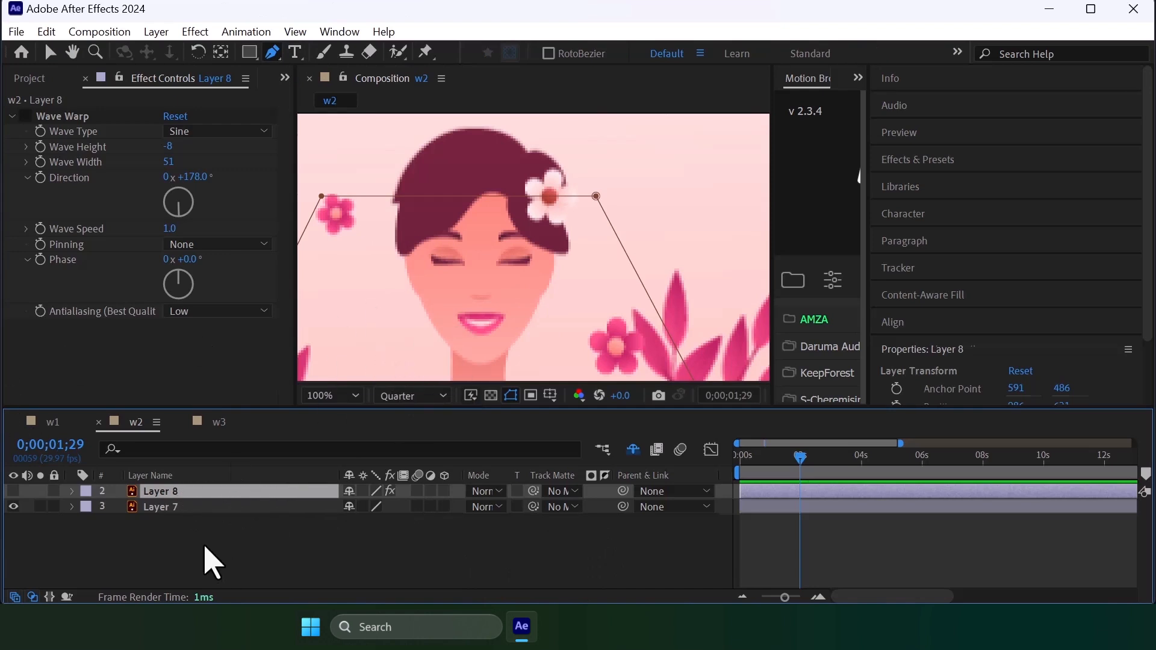
left_click(211, 563)
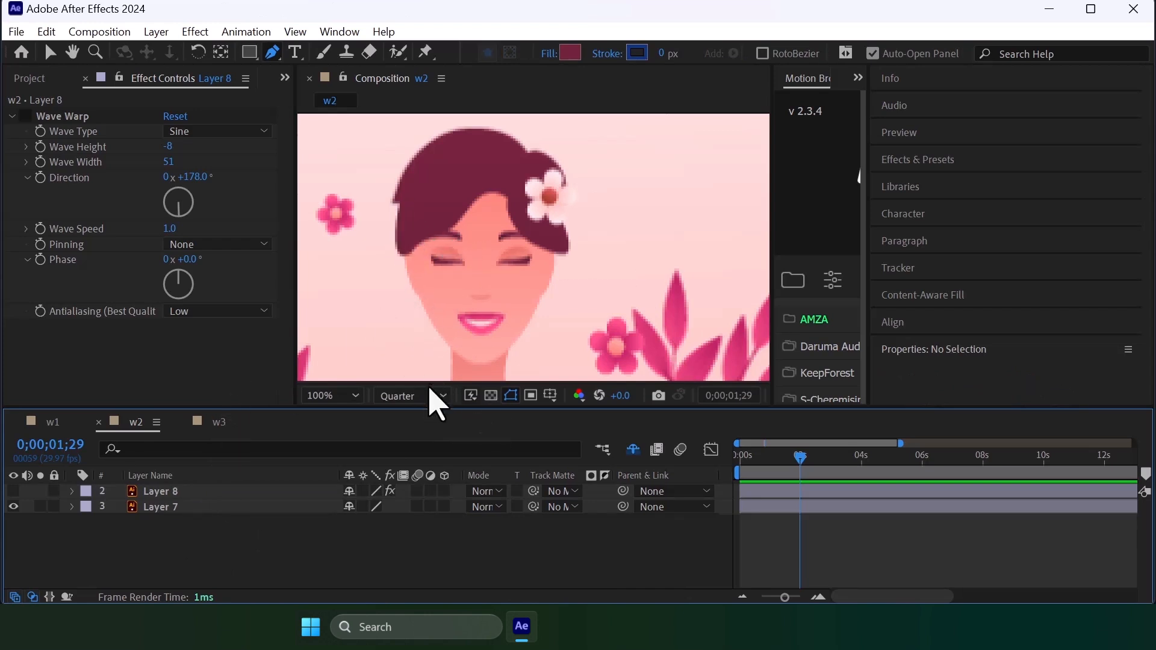
- Draw a closed four-point dark maroon shape with the Pen tool, from the sides of the forehead widening down below the artwork
left_click(393, 204)
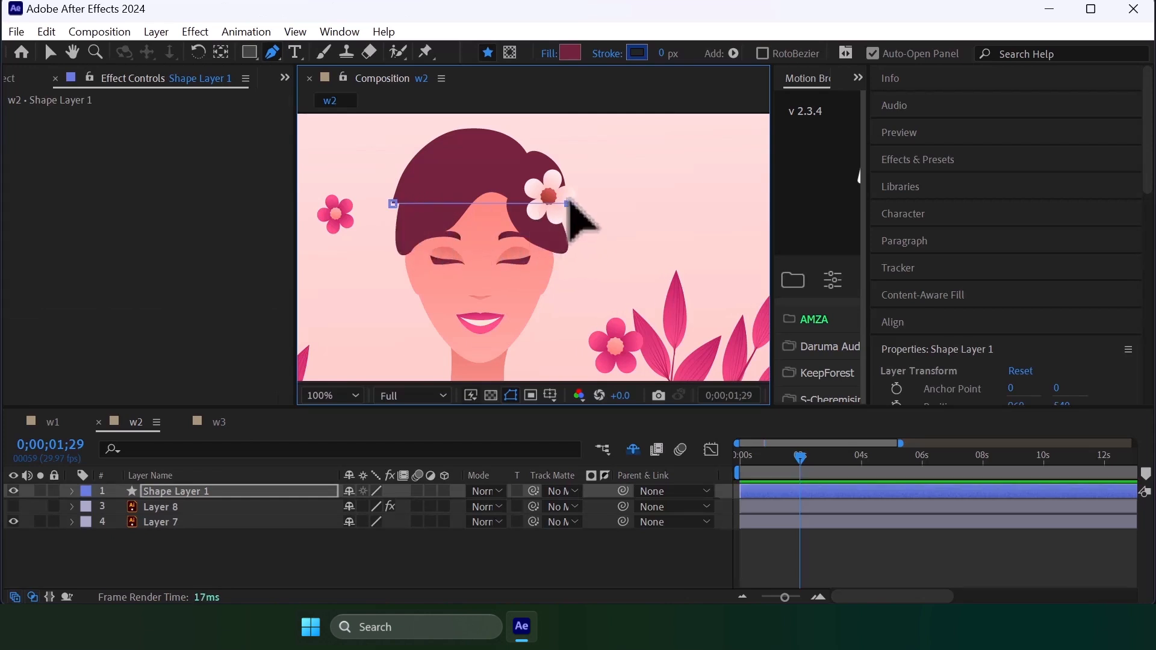
scroll(594, 219, "down", 2)
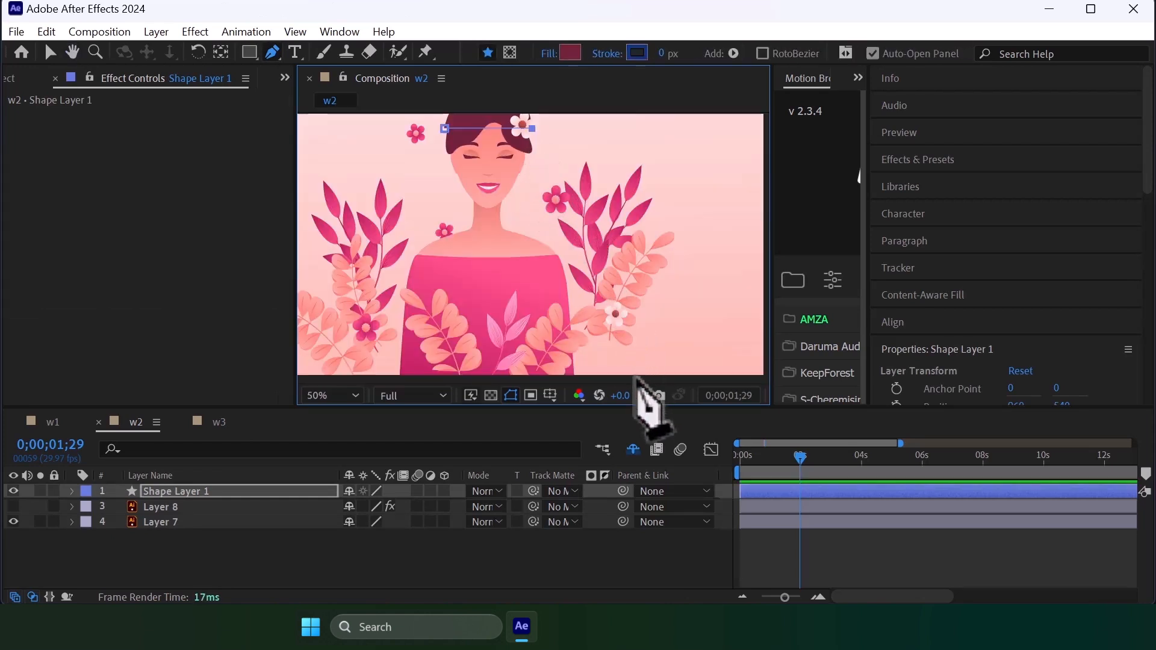
left_click_drag(636, 380, 629, 345)
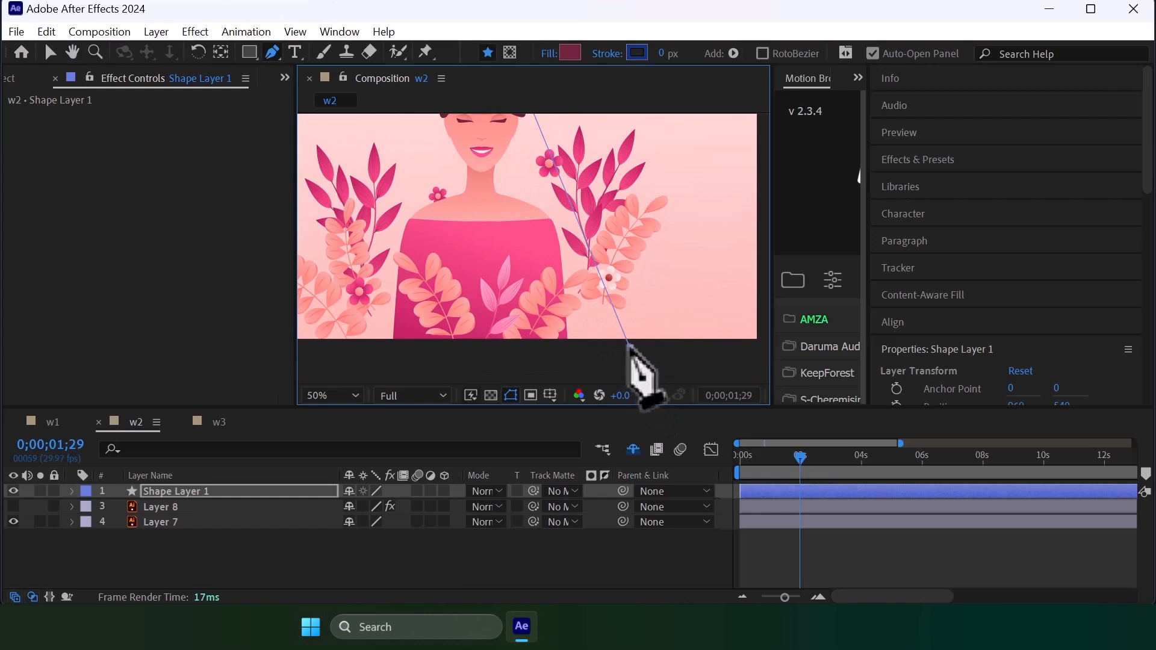
left_click(630, 348)
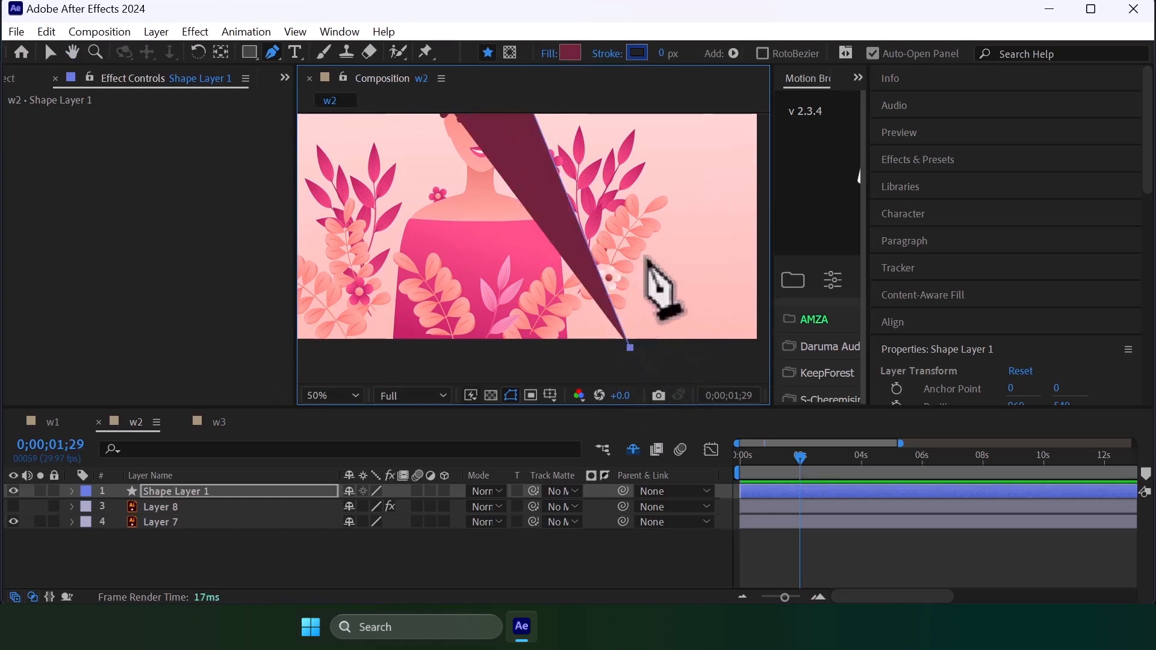
left_click_drag(445, 317, 516, 291)
left_click(395, 323)
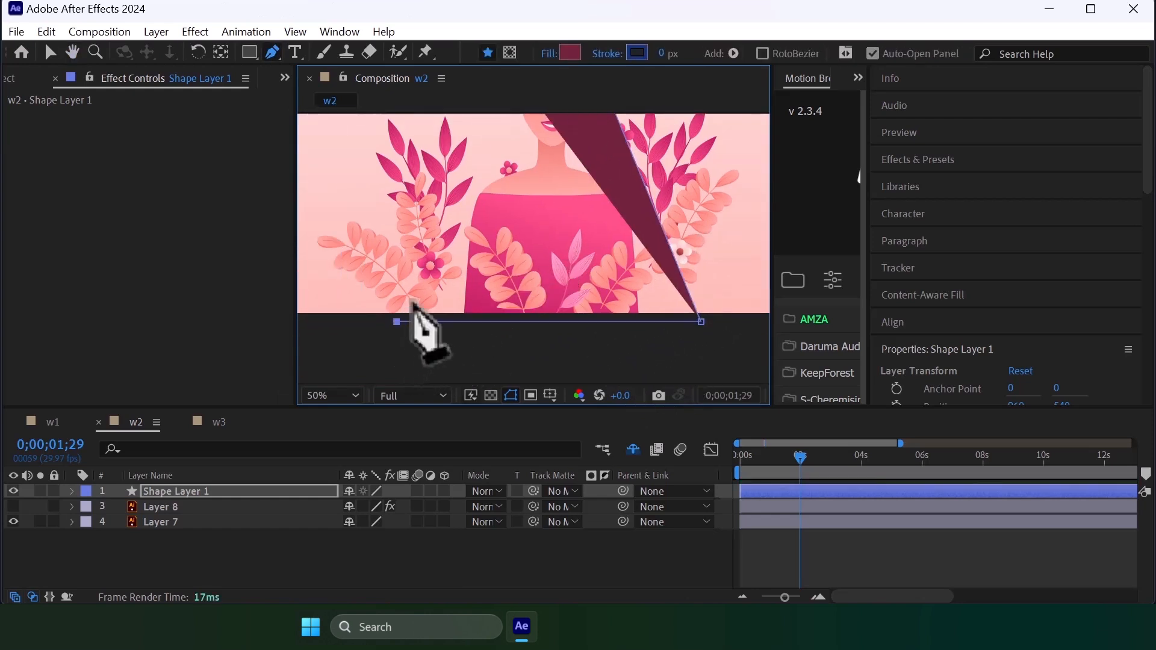
scroll(446, 237, "down", 2)
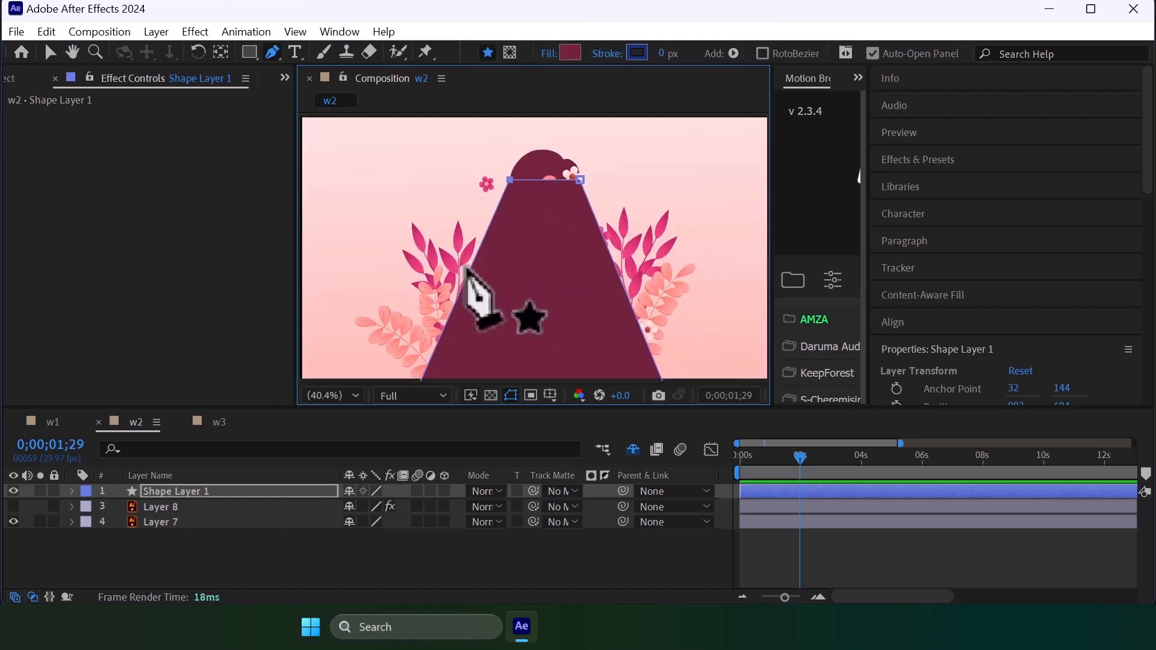
- Place Shape Layer 1 between Layer 8 and Layer 7, return to the Selection tool, and save the project
left_click_drag(180, 494, 162, 523)
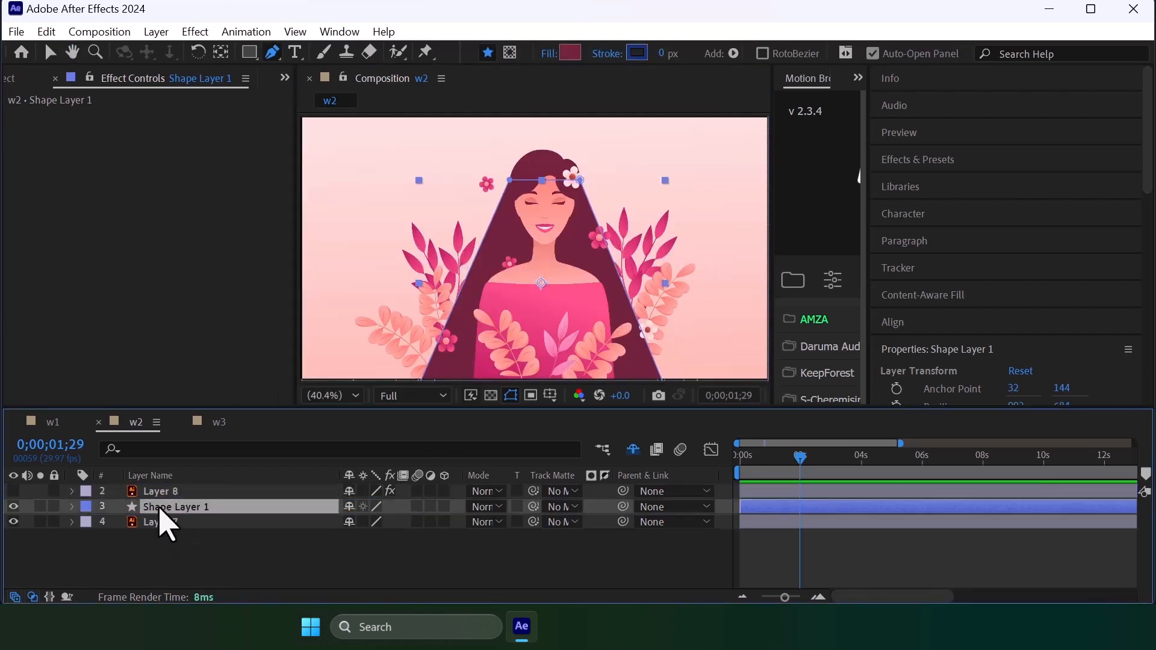
left_click(268, 560)
key("v")
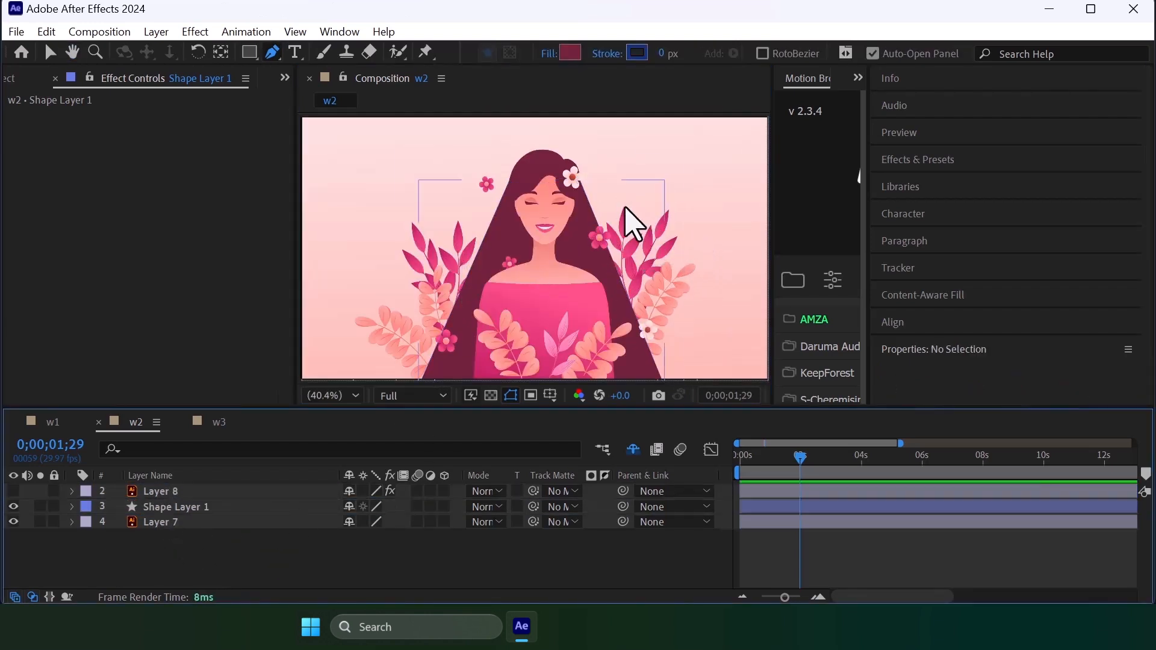
key("ctrl+s")
- Copy the Wave Warp effect from Layer 8 onto Shape Layer 1
left_click(167, 492)
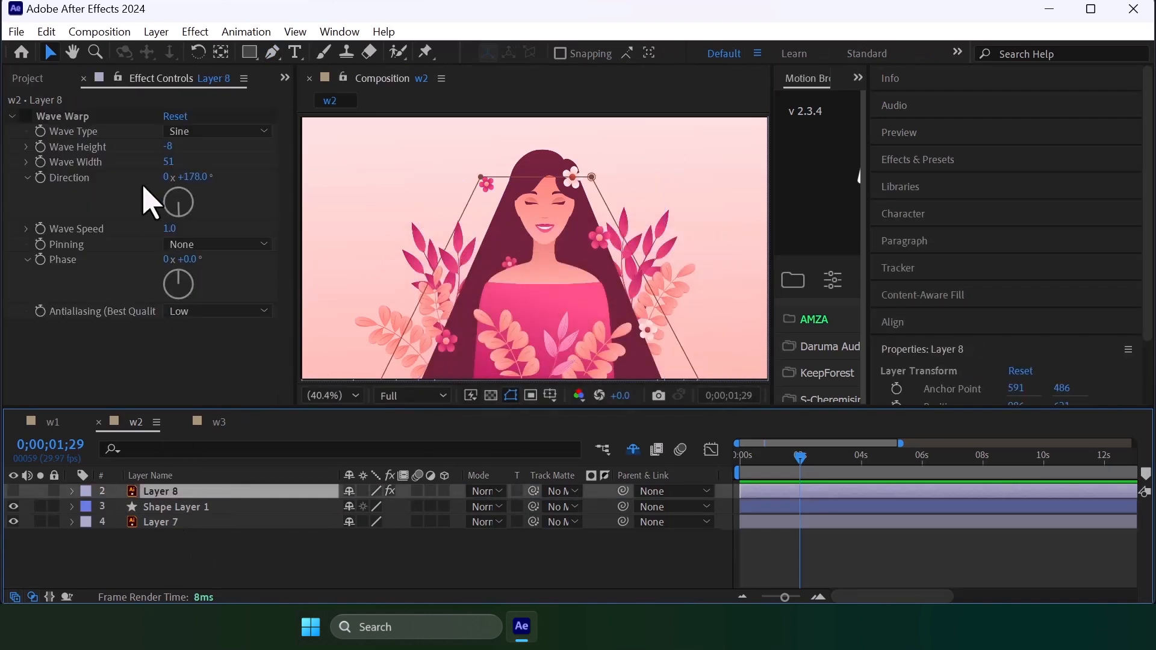
left_click(82, 119)
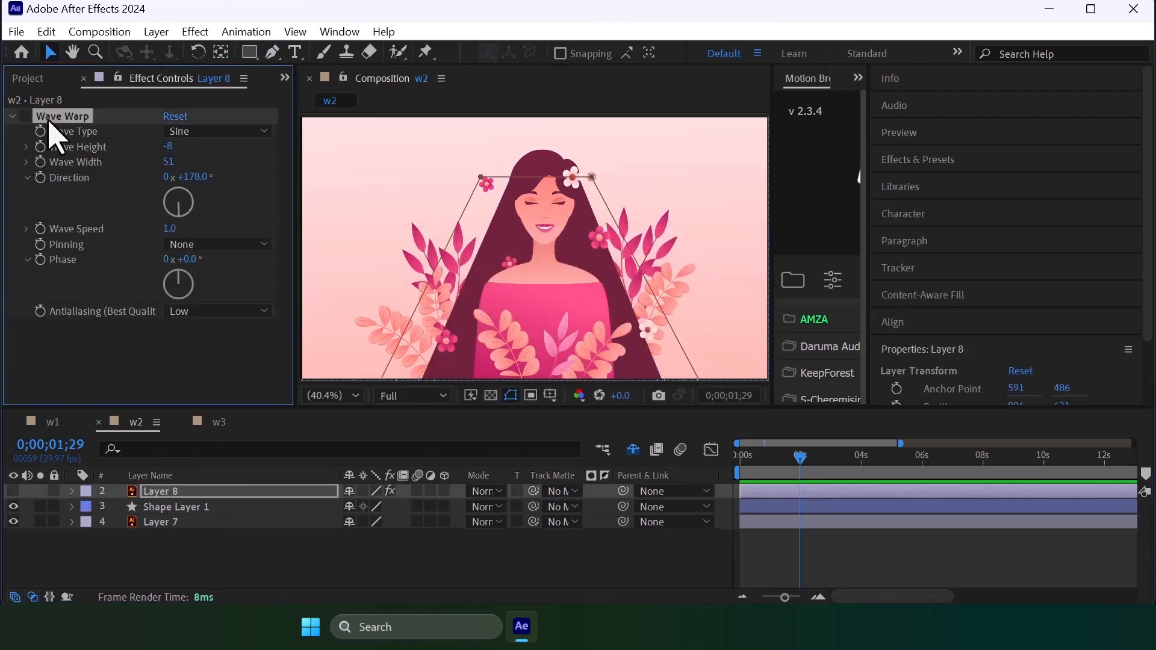
left_click(171, 508)
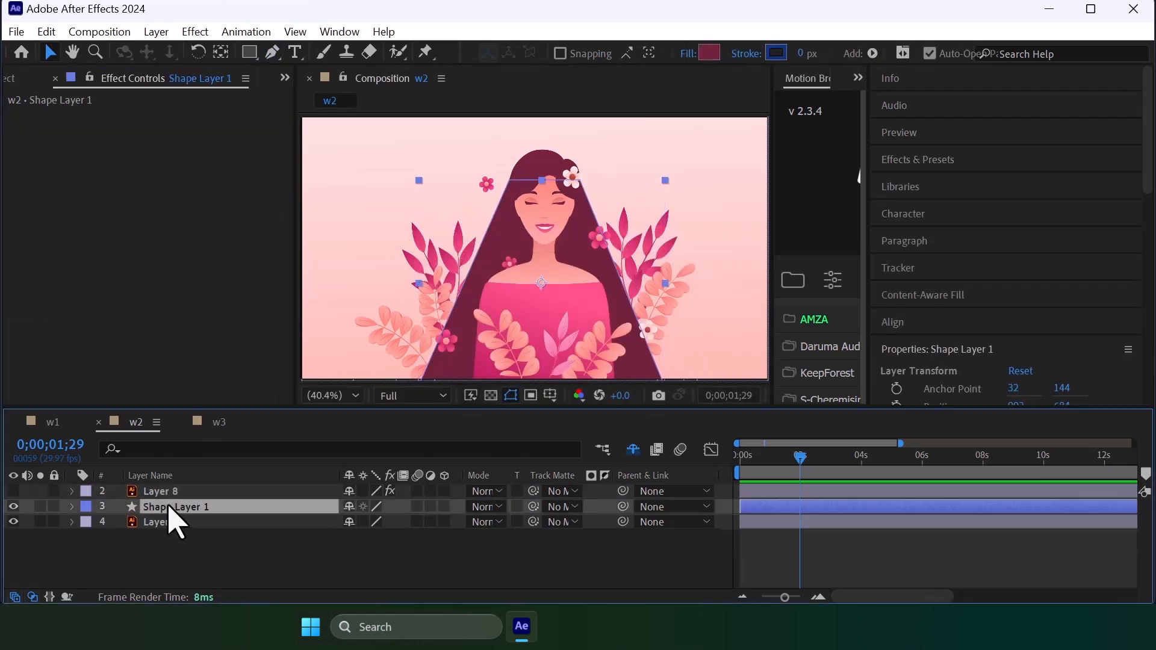
key("ctrl+v")
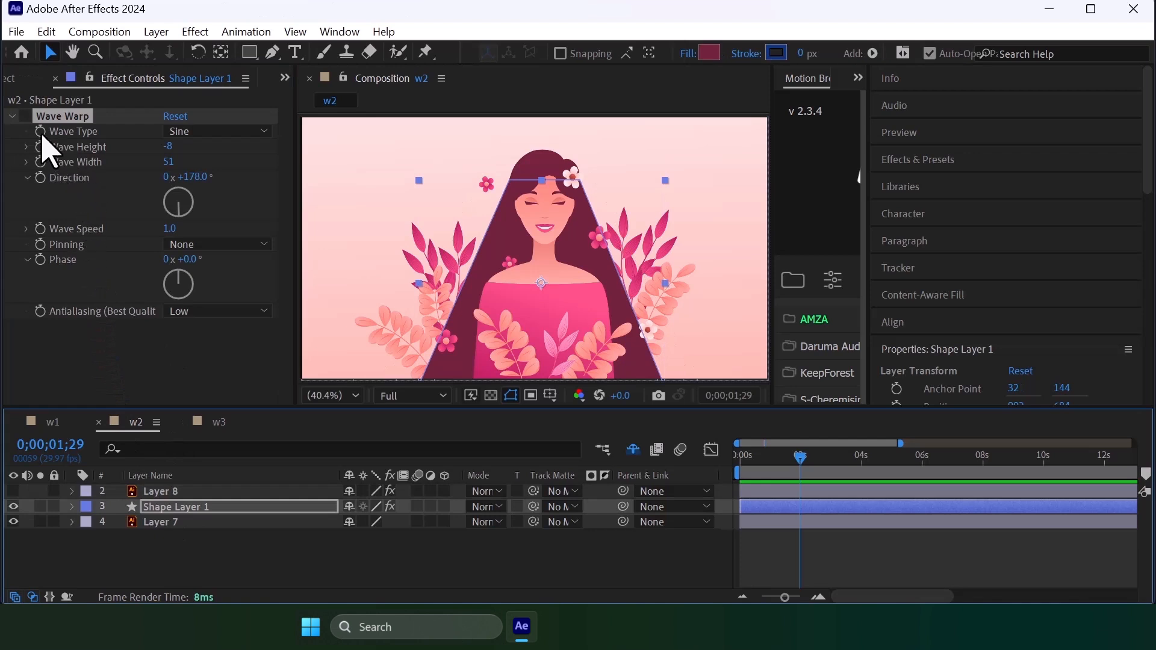
- Set the composition's preview resolution to Third and play back the waving hair
left_click(385, 554)
left_click(809, 458)
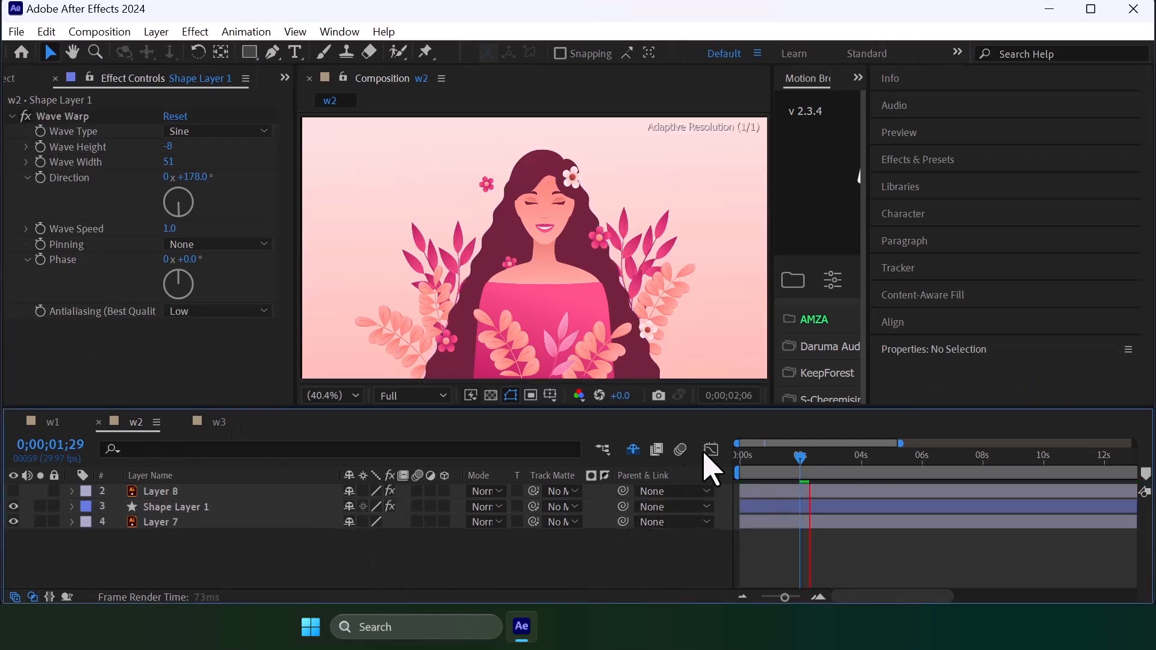
left_click(415, 395)
left_click(415, 478)
key("space")
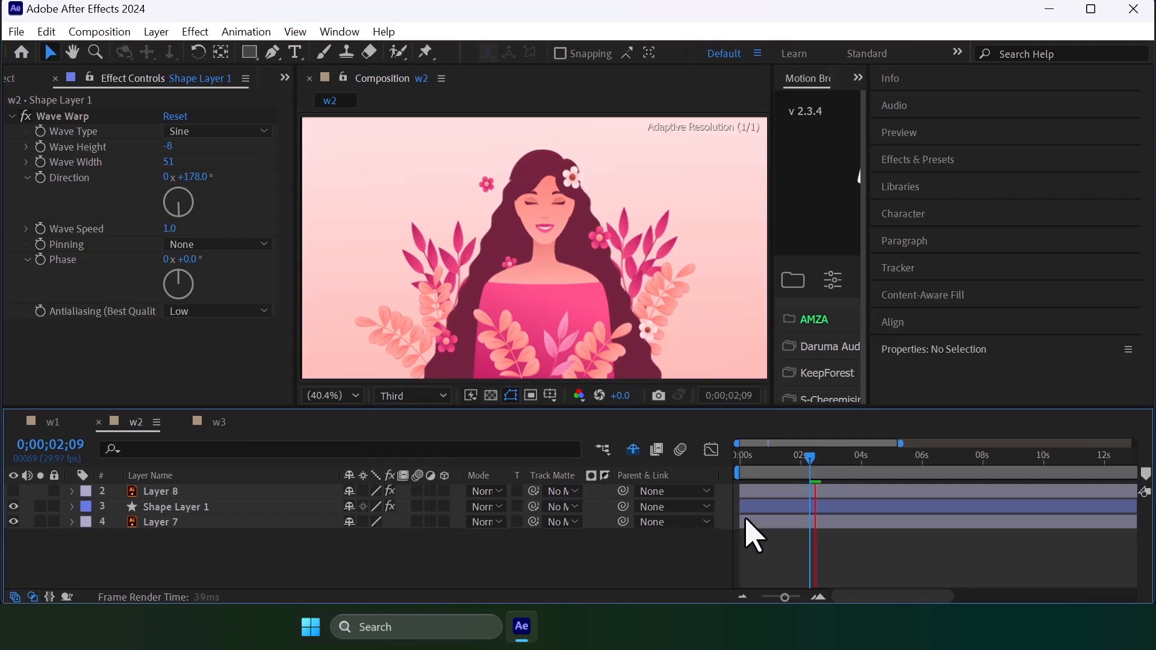
- Set Shape Layer 1's Wave Warp to a Wave Height of 7 and a Wave Width of 121
left_click(827, 519)
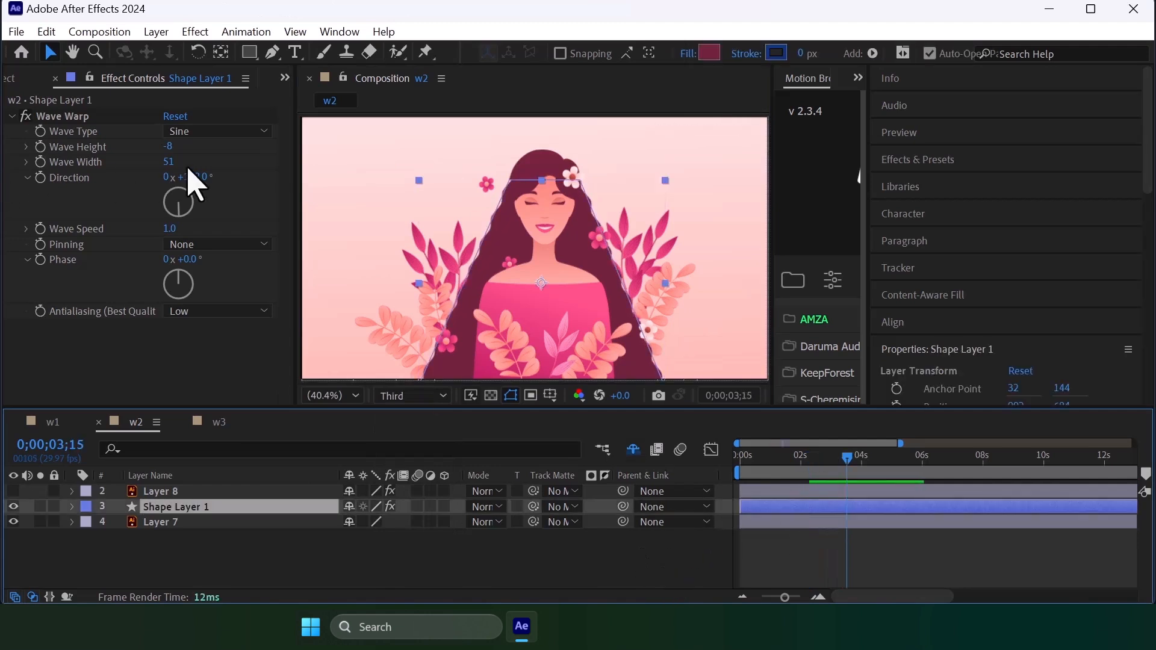
left_click(180, 145)
left_click_drag(179, 144, 175, 158)
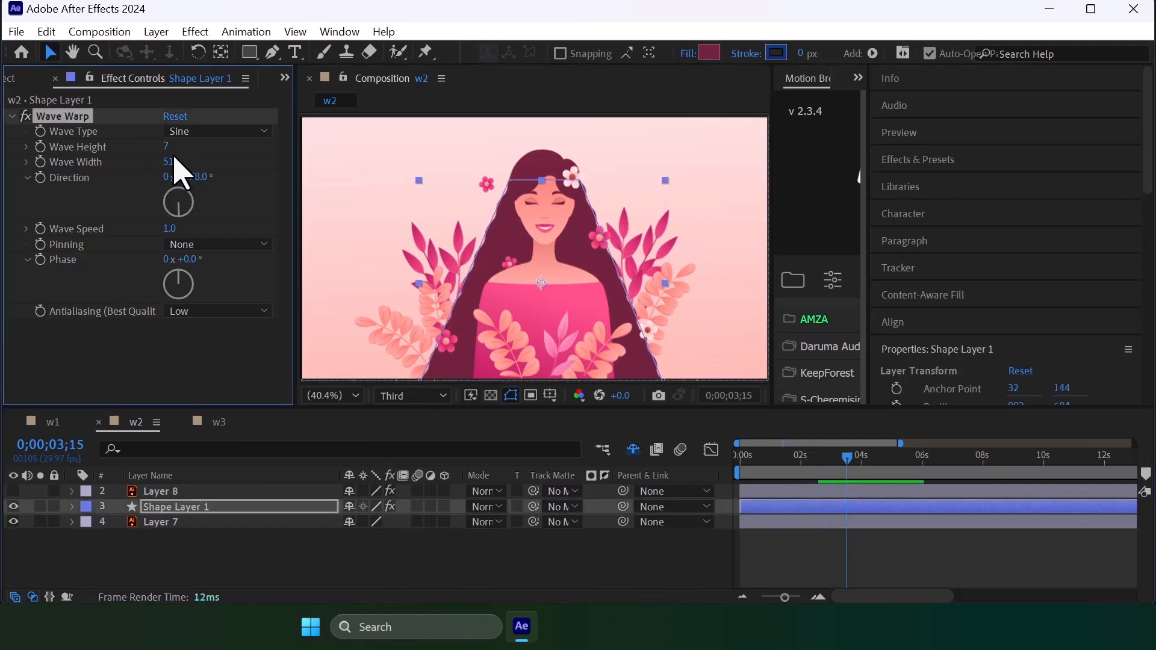
left_click_drag(169, 162, 409, 176)
left_click_drag(171, 162, 379, 170)
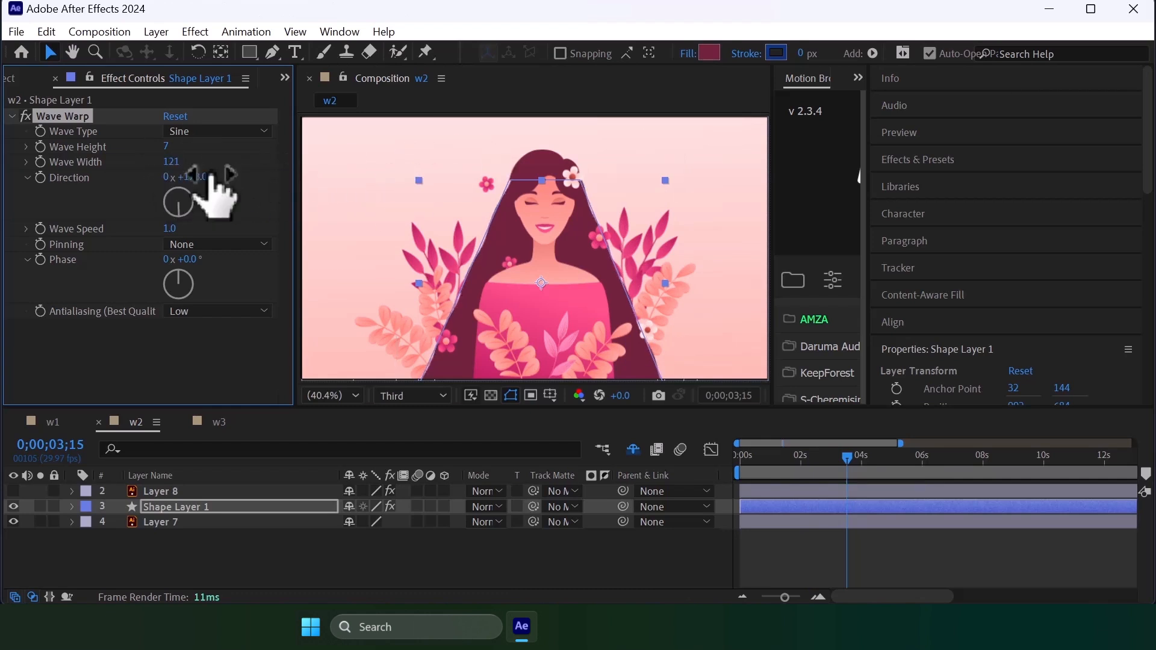
- Preview the broader hair waves from the current time and again from the first frame
key("space")
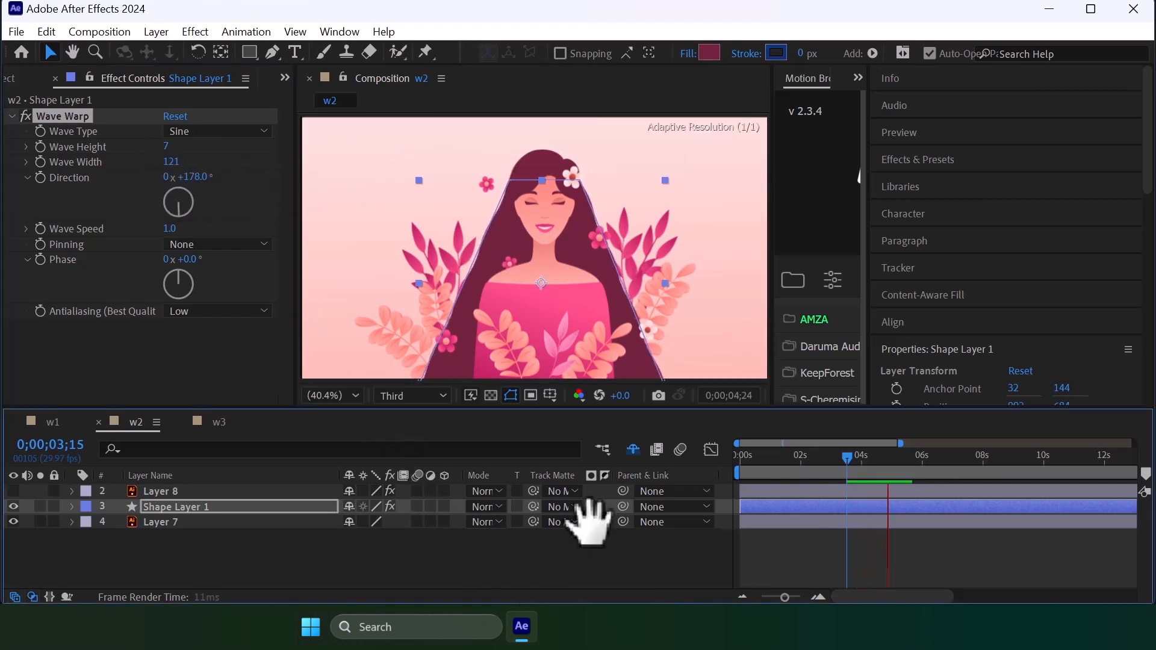
key("space")
left_click_drag(756, 458, 599, 474)
left_click(760, 526)
key("space")
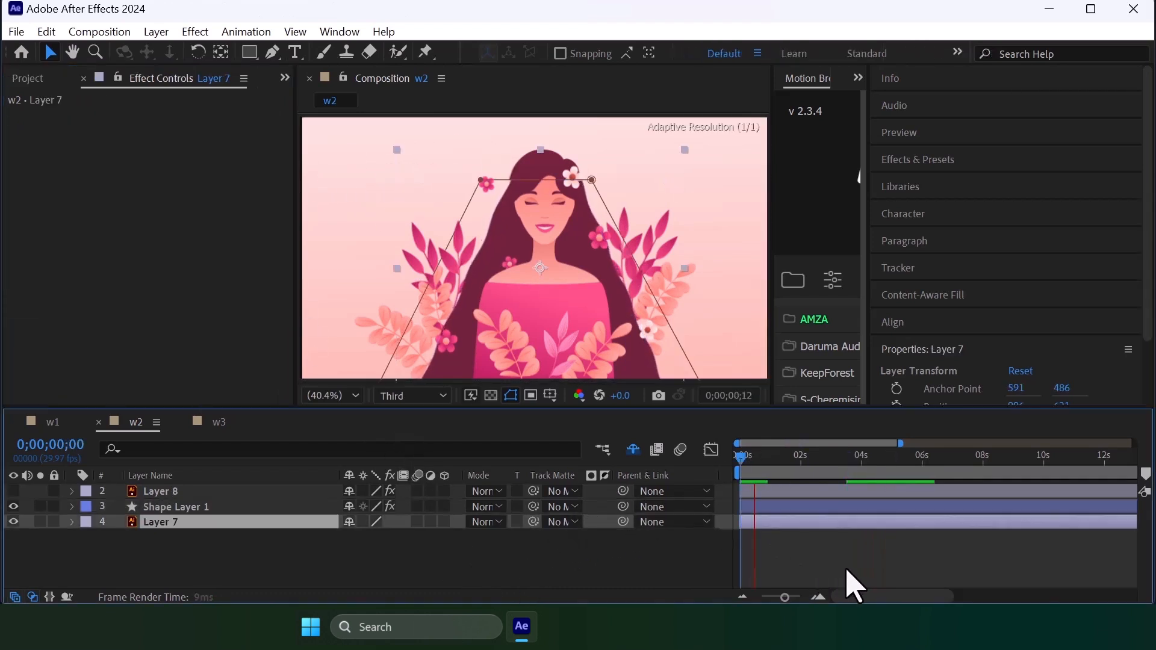
key("space")
- Try a Wave Height of 17 in Shape Layer 1's Wave Warp and preview the hair motion
left_click(762, 491)
left_click(765, 507)
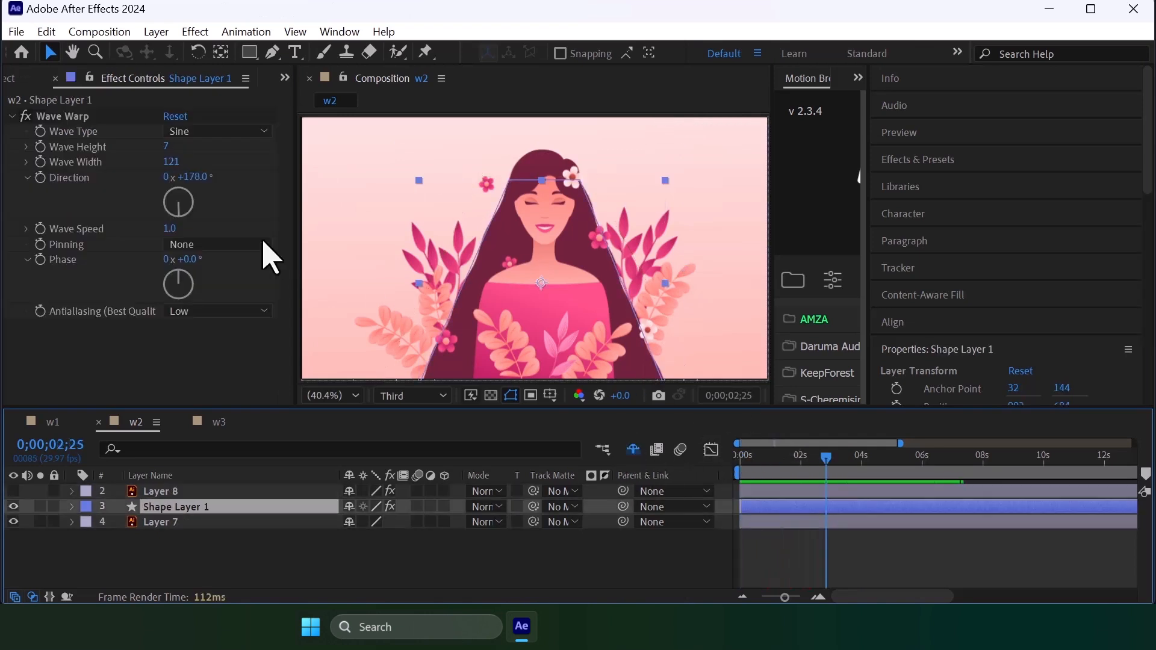
left_click(170, 147)
type("17")
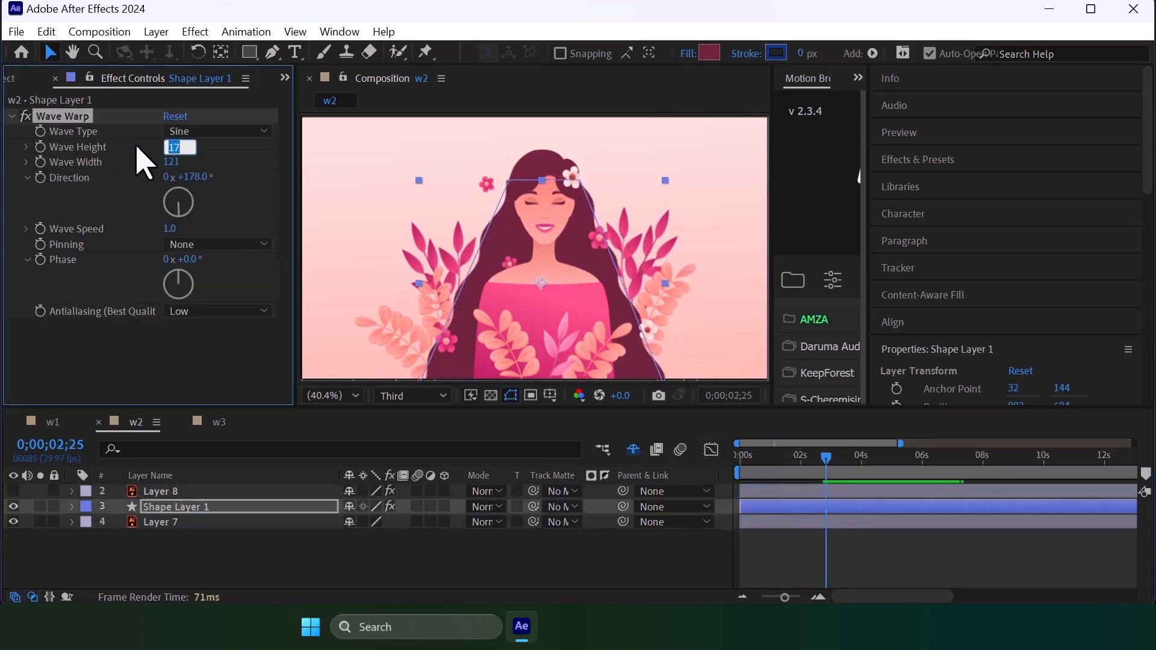
left_click(500, 591)
key("space")
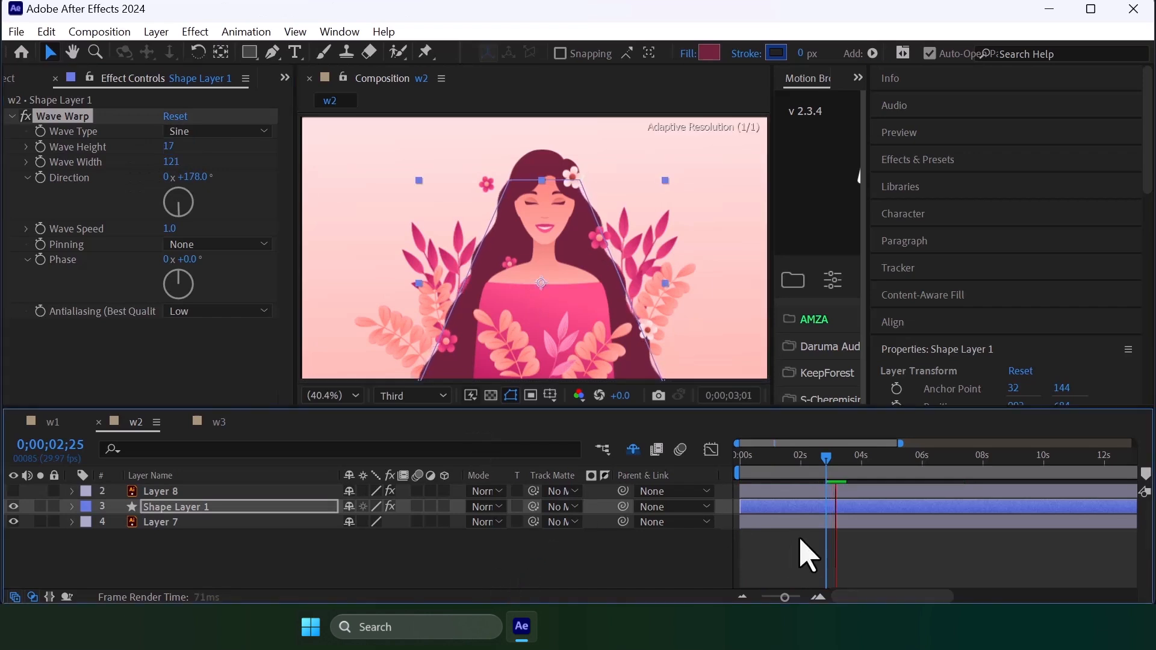
- Set the Wave Height of Shape Layer 1's Wave Warp to 10 and play the animation
left_click(169, 147)
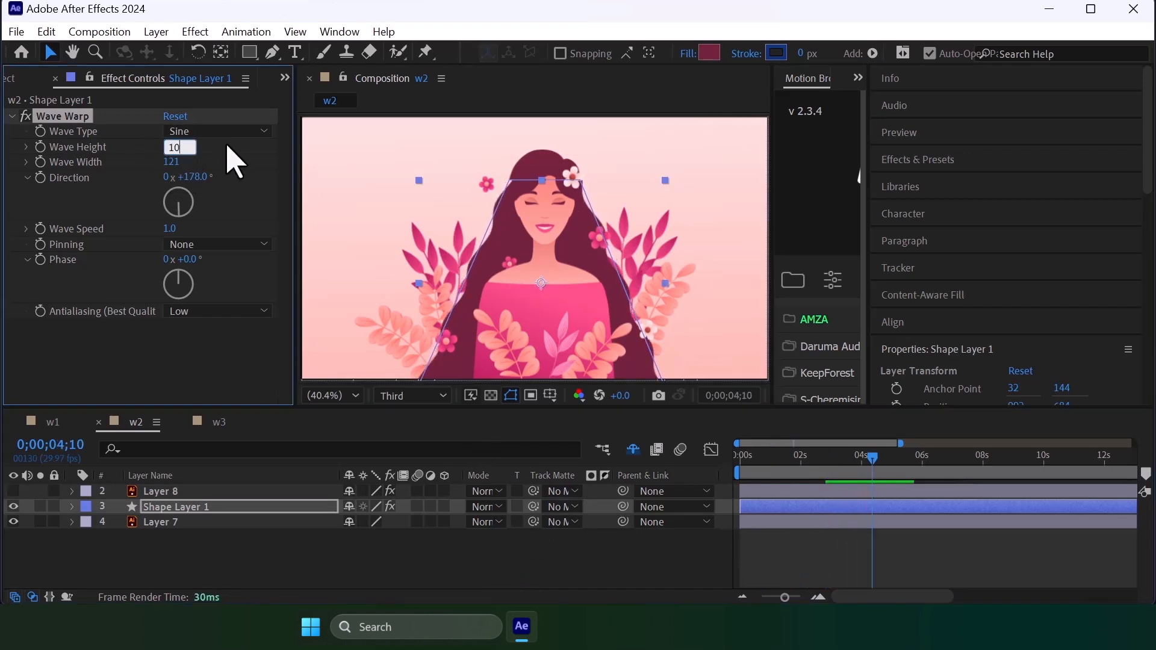
left_click(690, 561)
key("space")
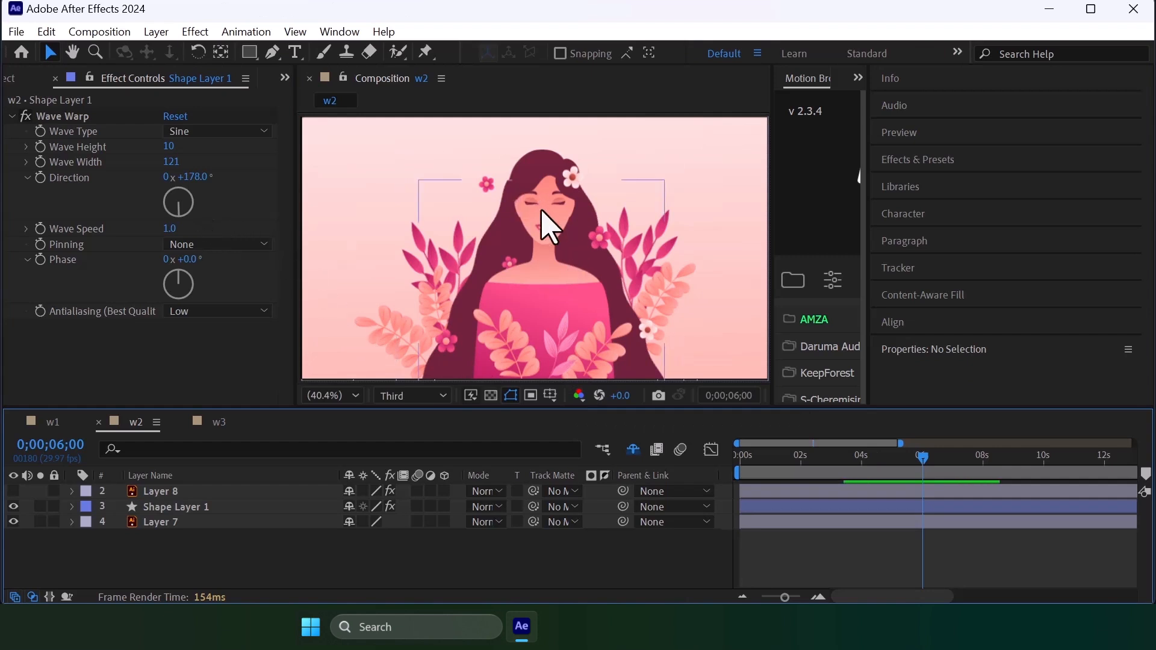
- Set the Pinning of Shape Layer 1's Wave Warp to Top Edge and preview the result
left_click(580, 227)
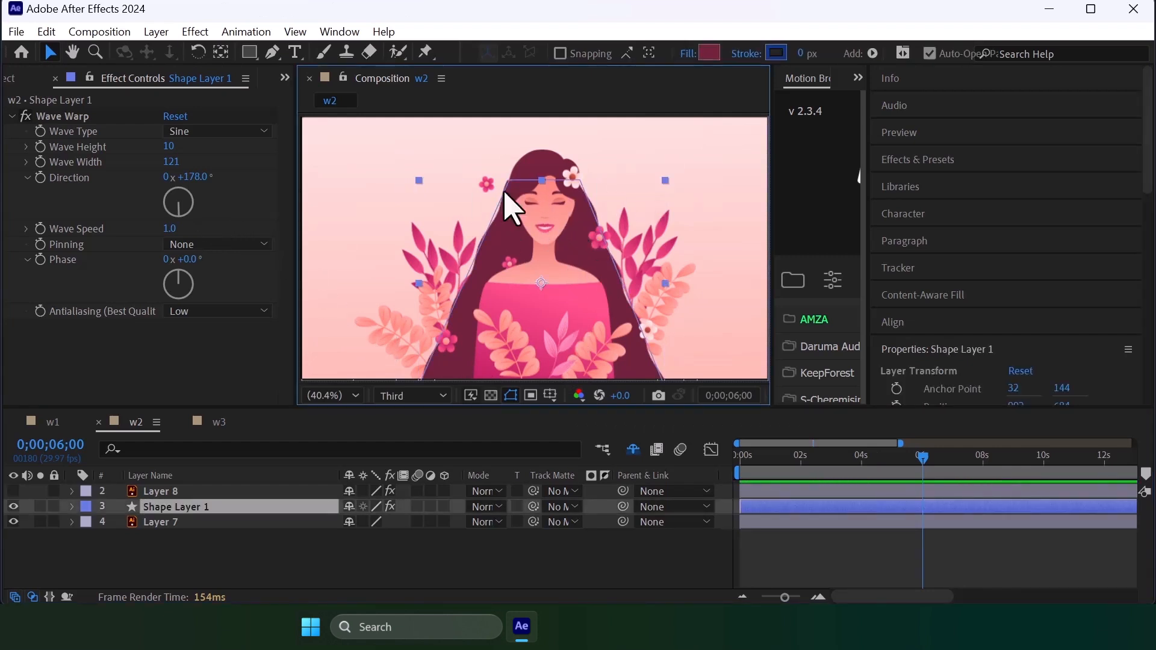
left_click(181, 244)
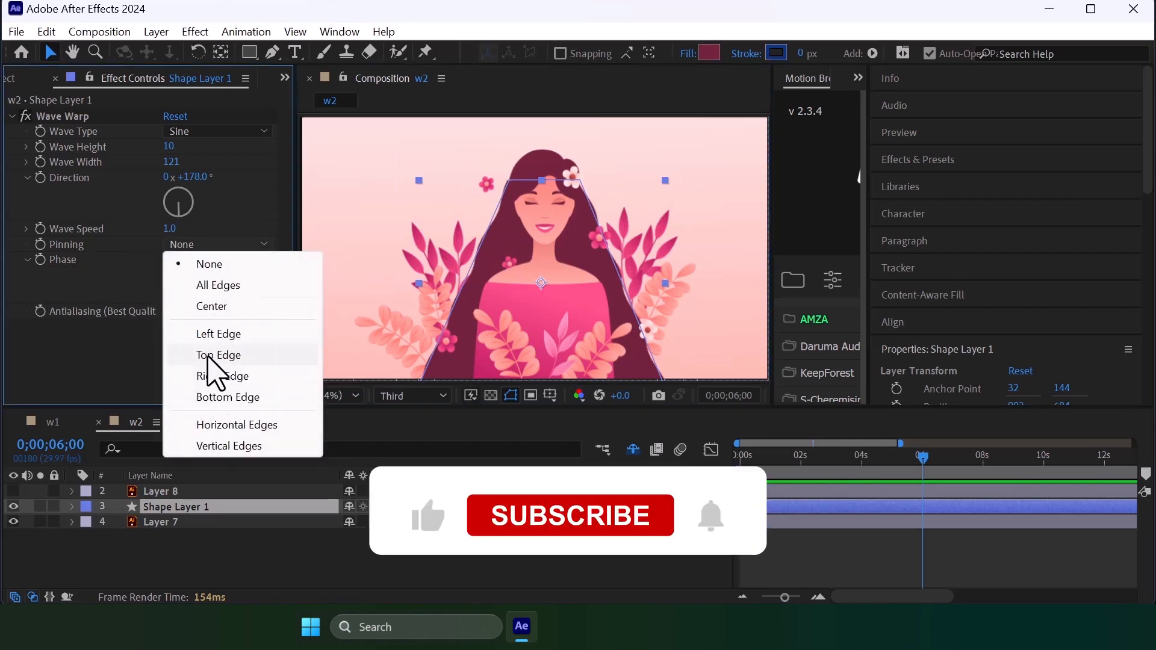
left_click(221, 355)
left_click(542, 545)
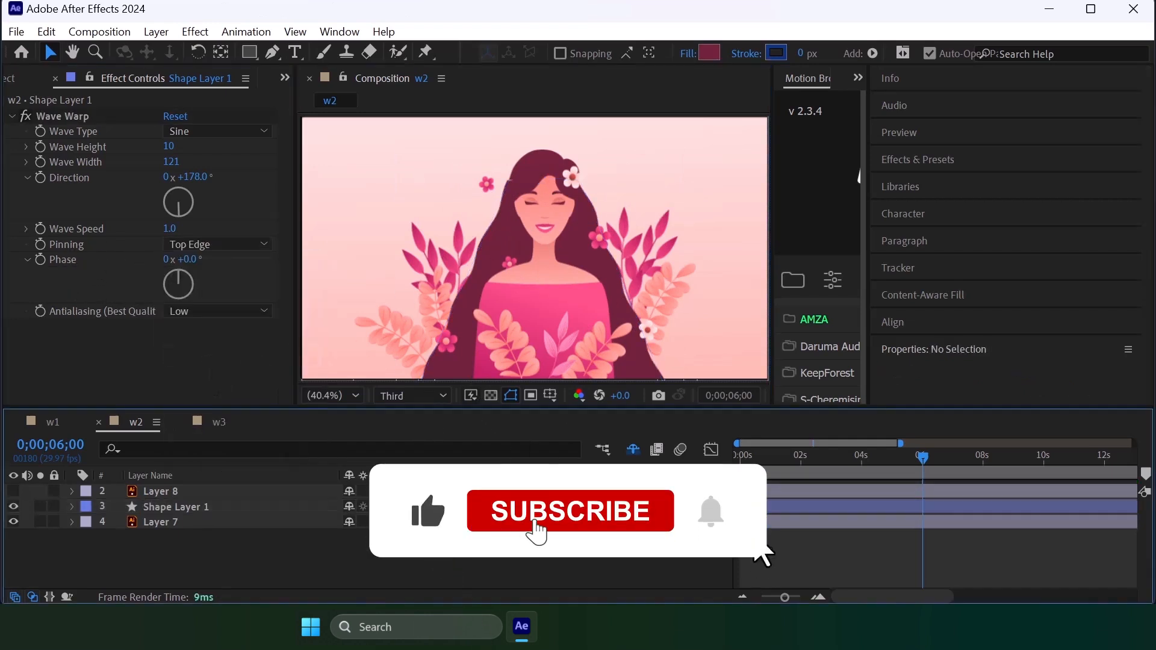
key("space")
left_click(793, 510)
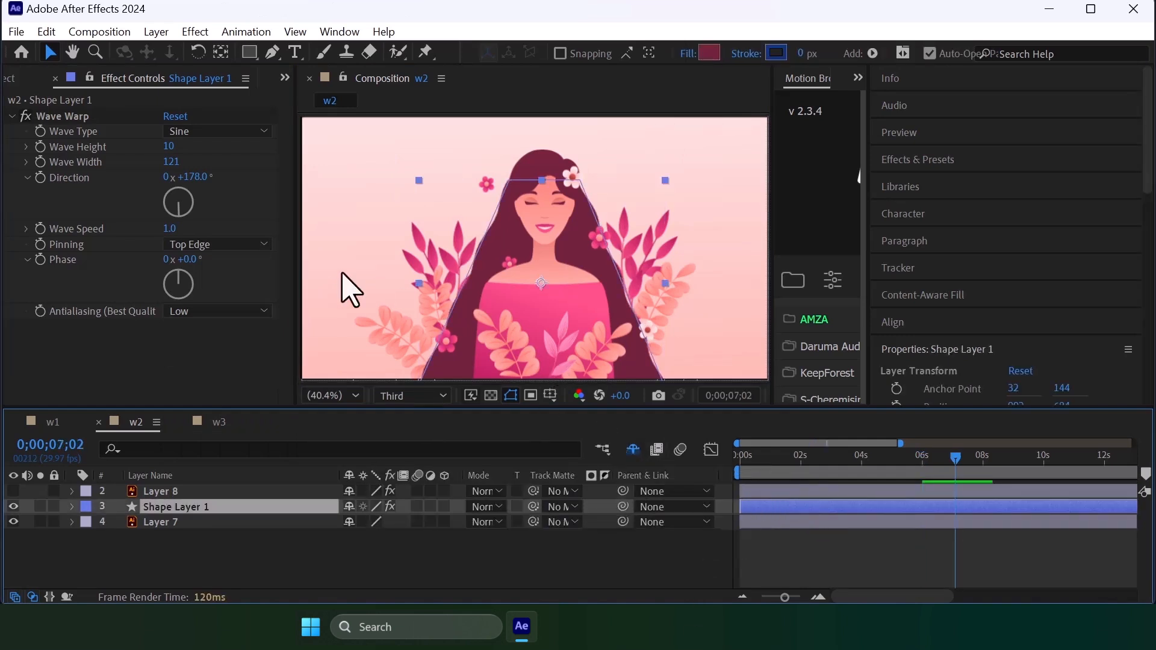
key("ctrl+space")
type("tra")
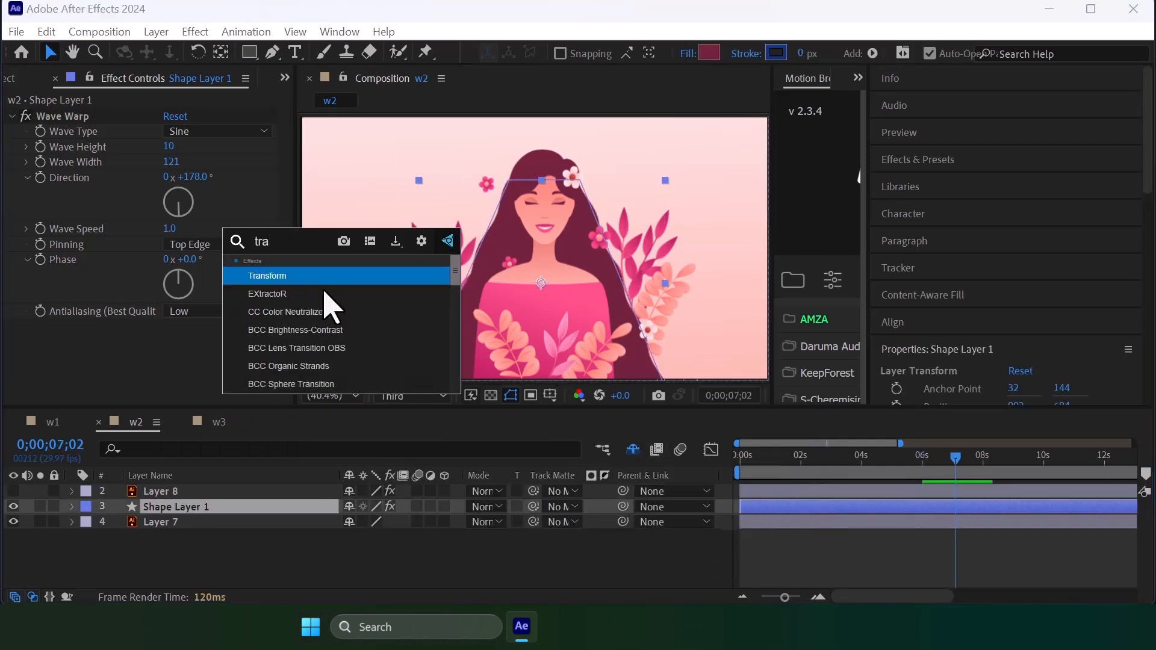
left_click(172, 504)
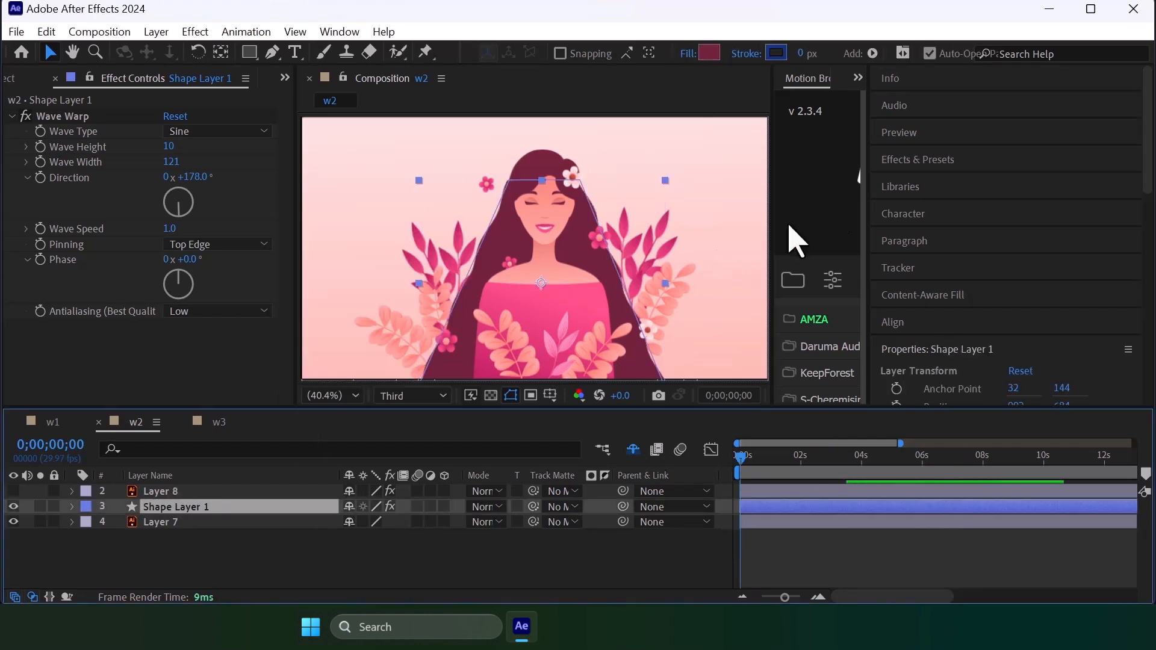
- Find the Distort Transform effect, apply it to Shape Layer 1, and place it above Wave Warp
left_click(927, 159)
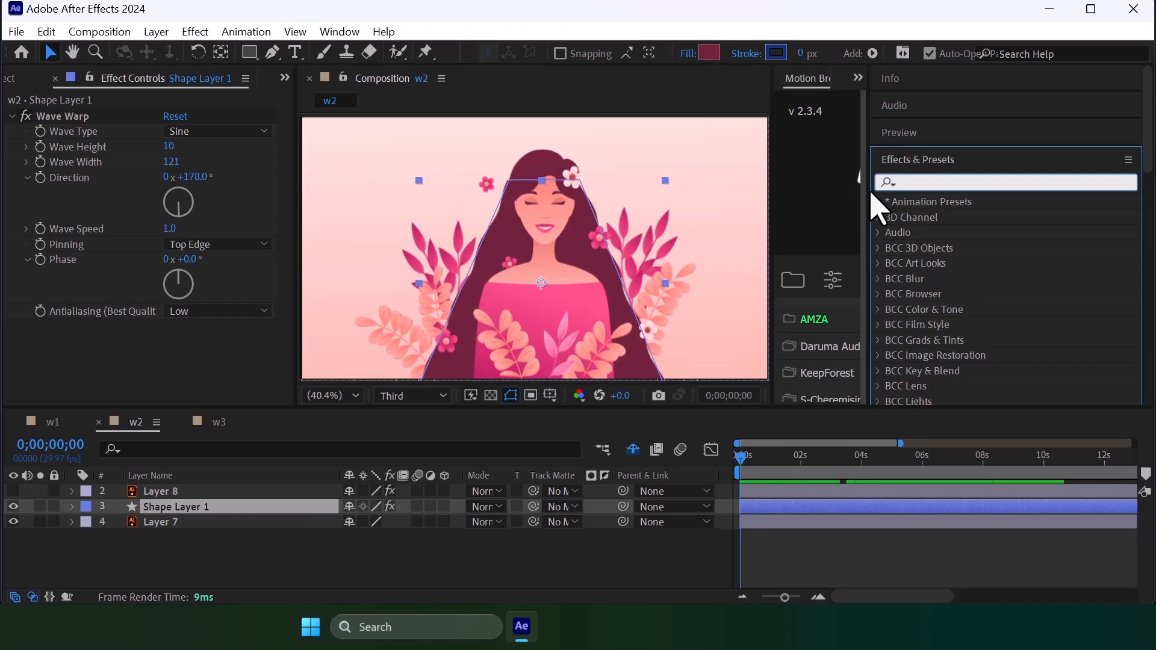
type("transfo")
left_click_drag(939, 340, 802, 508)
scroll(59, 220, "up", 3)
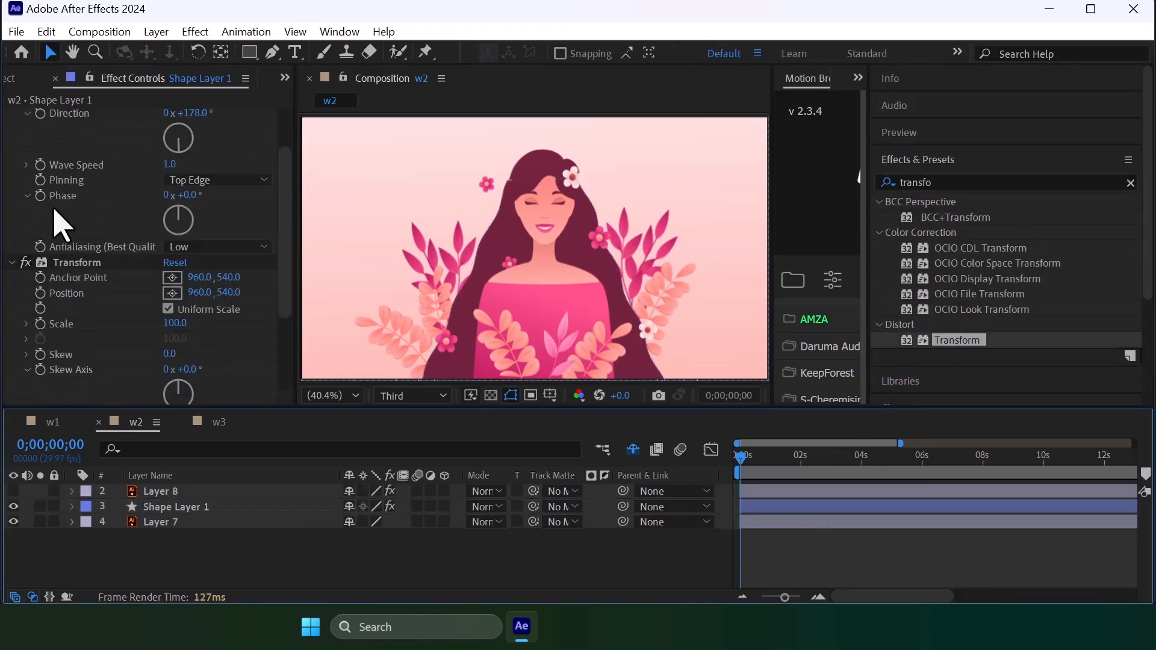
scroll(58, 220, "up", 2)
left_click(77, 326)
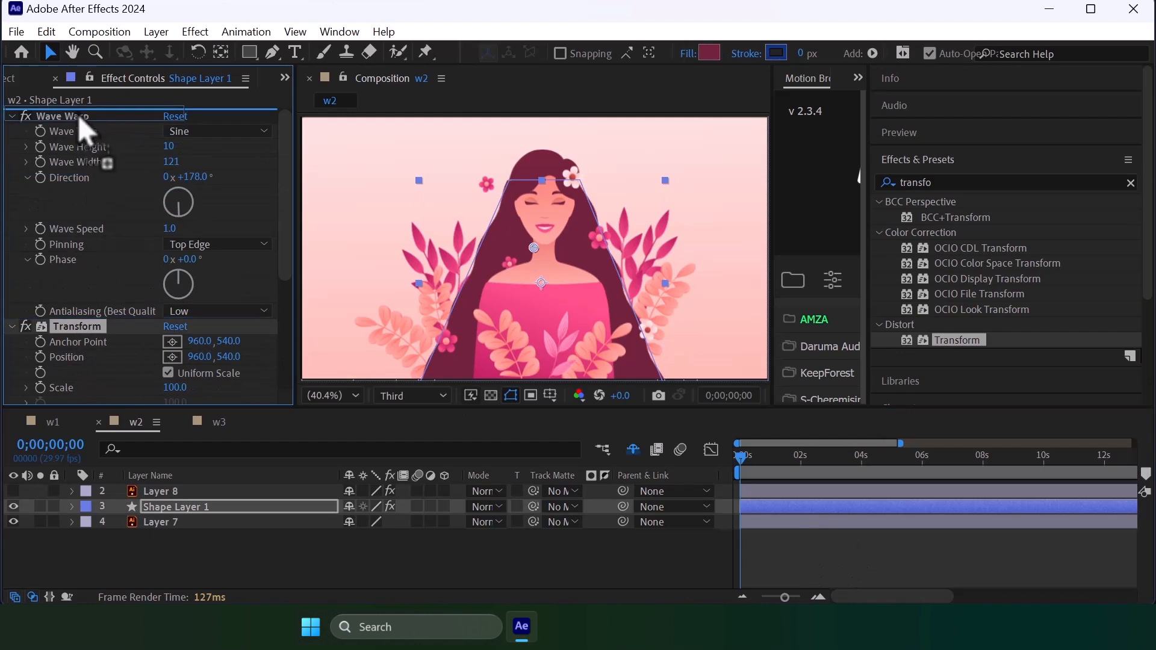
left_click_drag(80, 119, 88, 119)
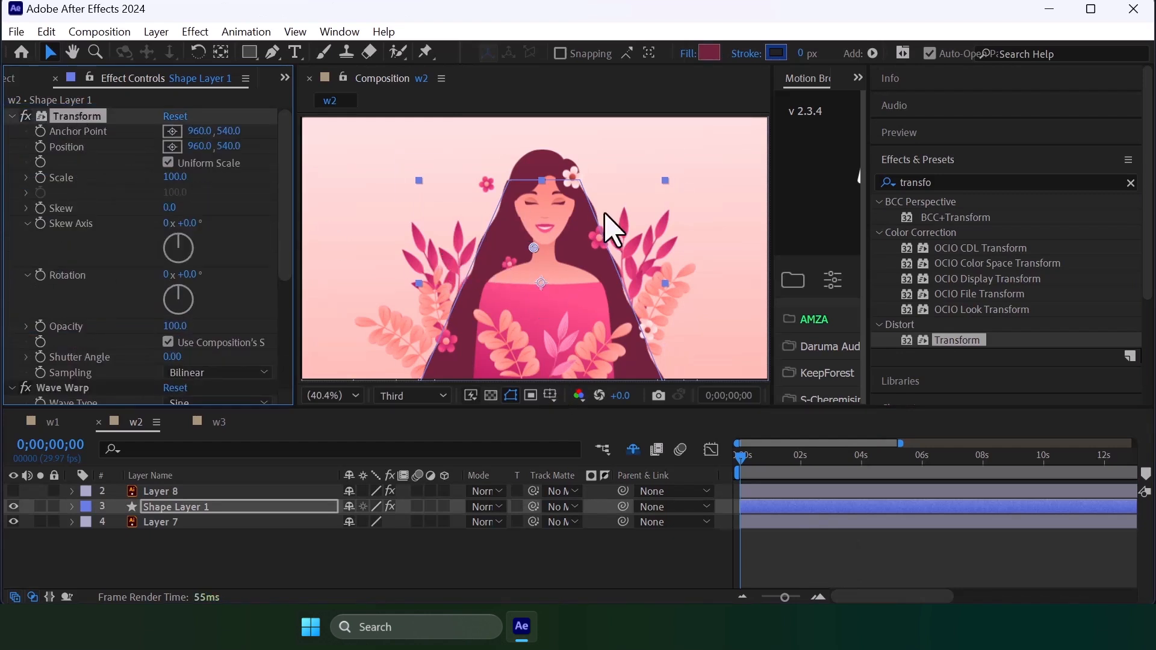
- Shift the hair shape upward by setting the Transform effect's Position to 960, 281
left_click_drag(228, 147, 463, 136)
left_click_drag(230, 146, 56, 145)
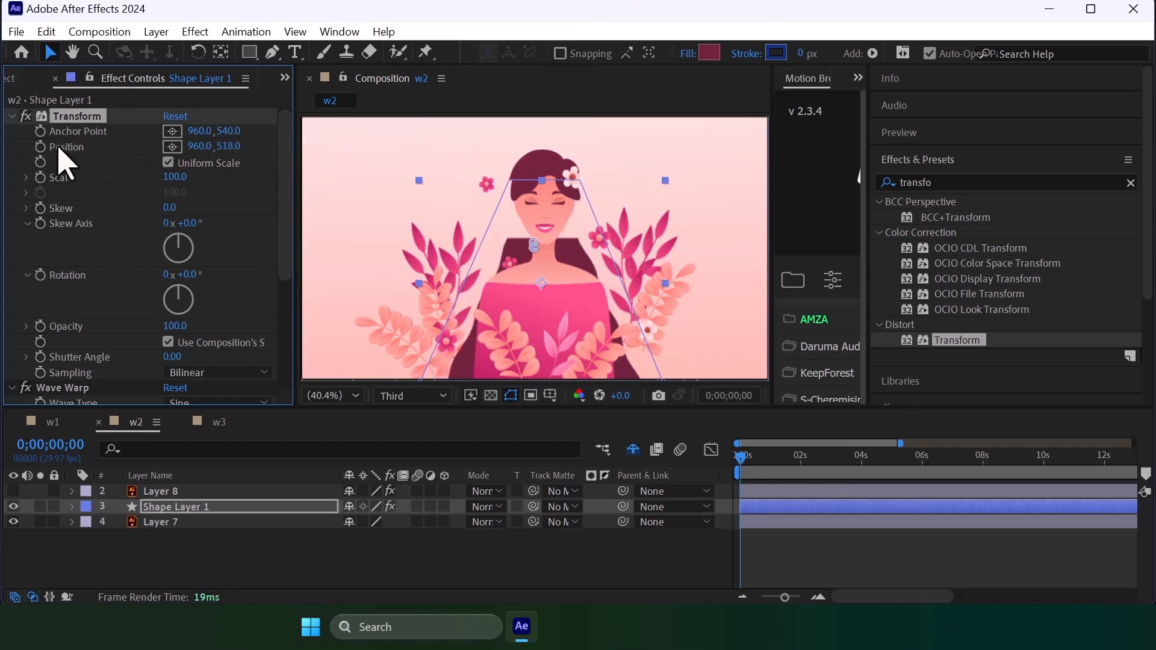
left_click_drag(230, 146, 1, 141)
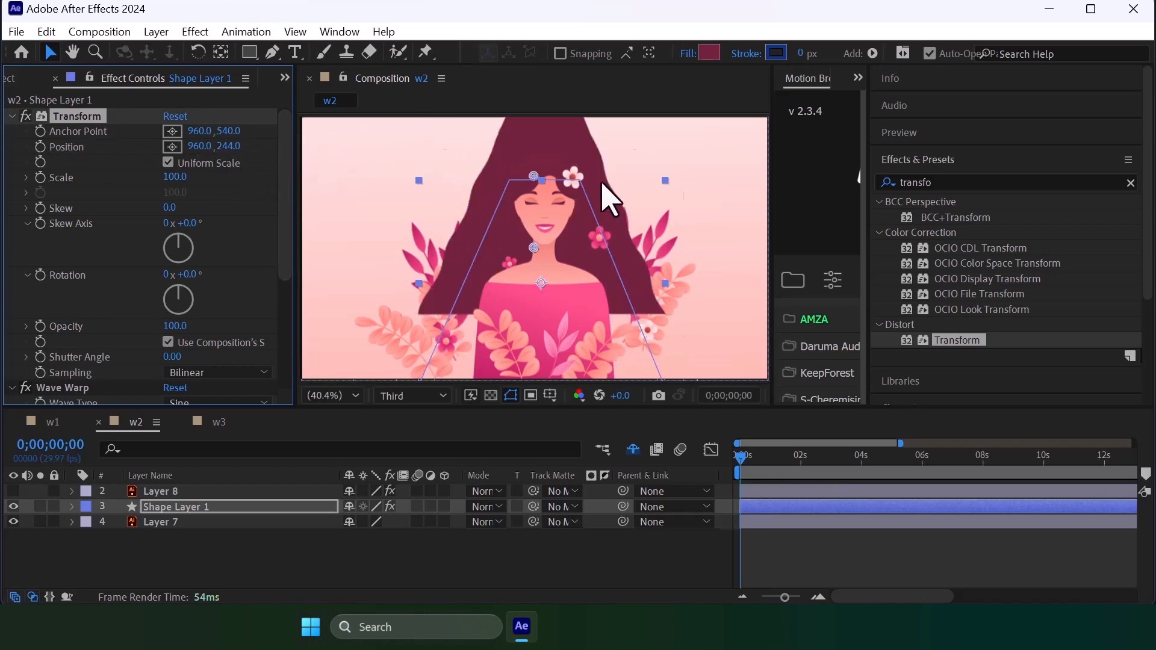
key("h")
left_click_drag(554, 131, 555, 193)
key("v")
- Reveal Shape Layer 1's own Position and set it to 992, 939, lowering the hair back behind the head
left_click(756, 508)
key("p")
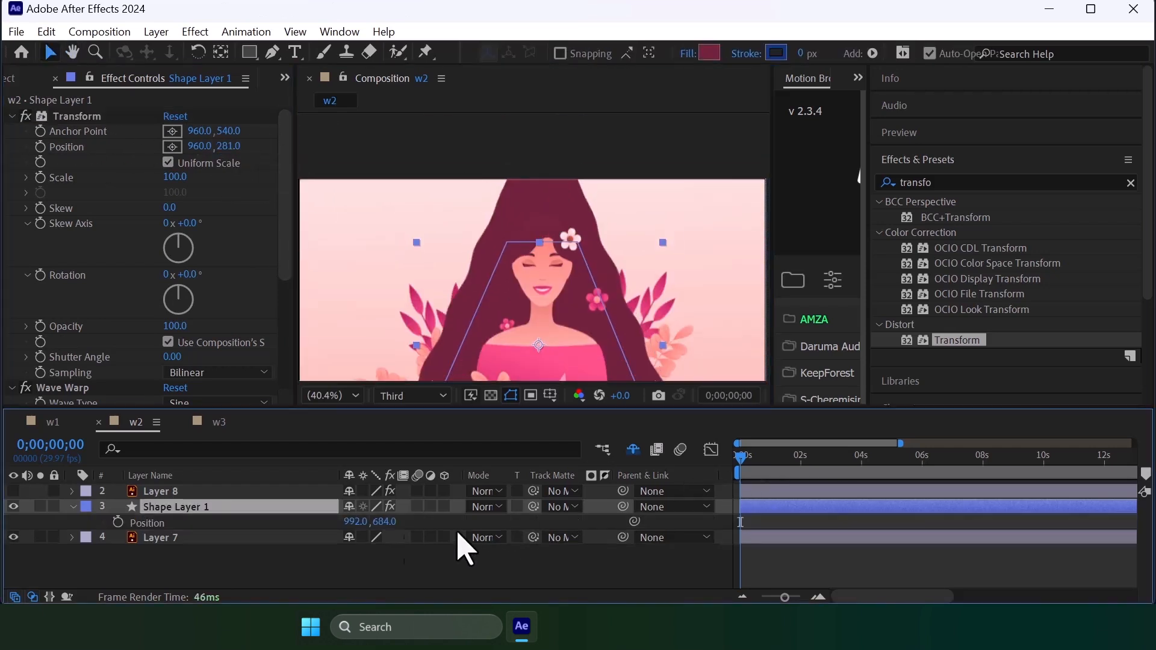
left_click_drag(385, 523, 503, 525)
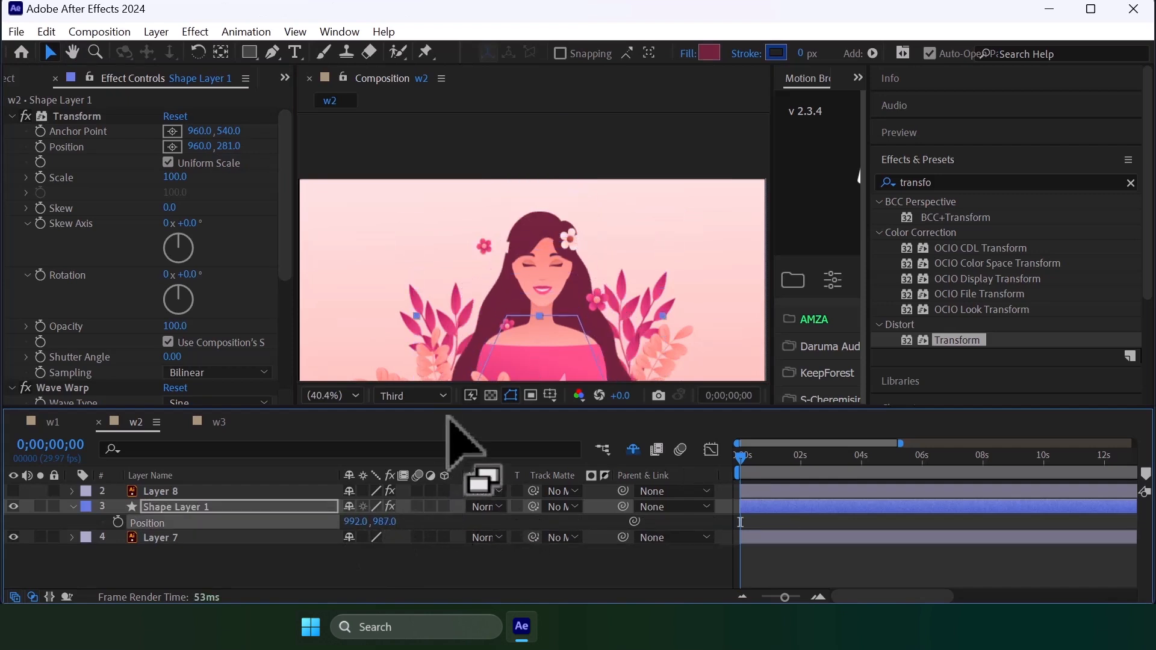
left_click_drag(381, 525, 358, 525)
left_click(512, 565)
- Nudge Shape Layer 1 six pixels to the right to align the hair with the head, at Position 998, 939
scroll(521, 307, "up", 1)
key("space")
mouse_move(496, 289)
left_mouse_down()
mouse_move(454, 252)
mouse_move(489, 280)
left_mouse_up()
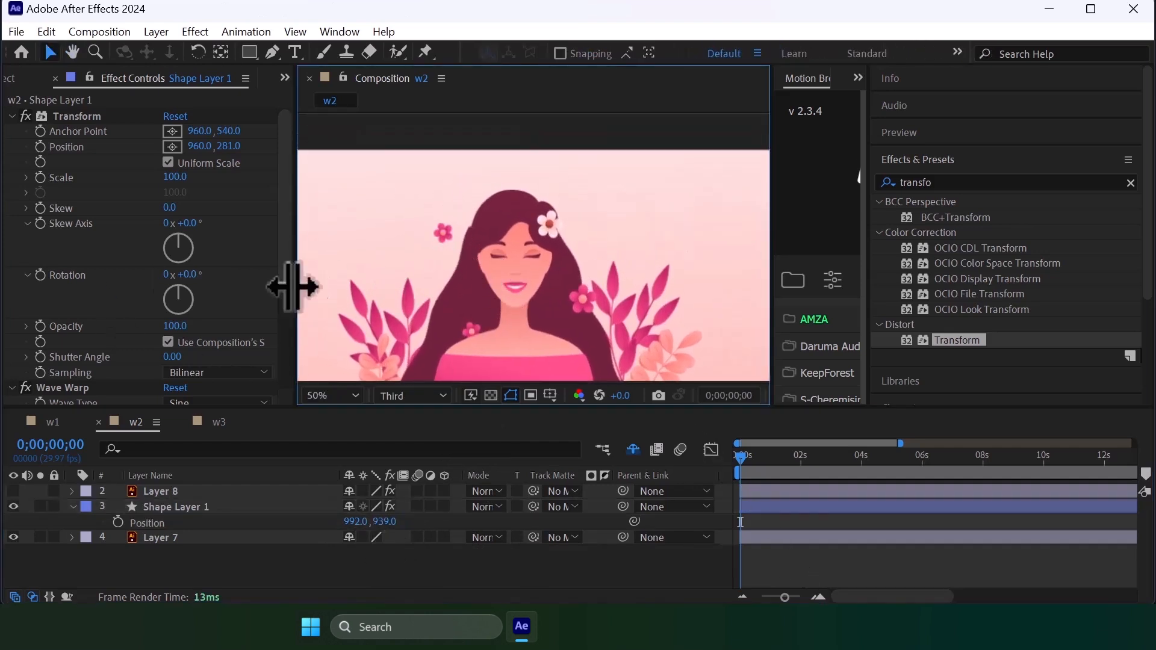
left_click_drag(285, 196, 294, 356)
scroll(490, 292, "up", 2)
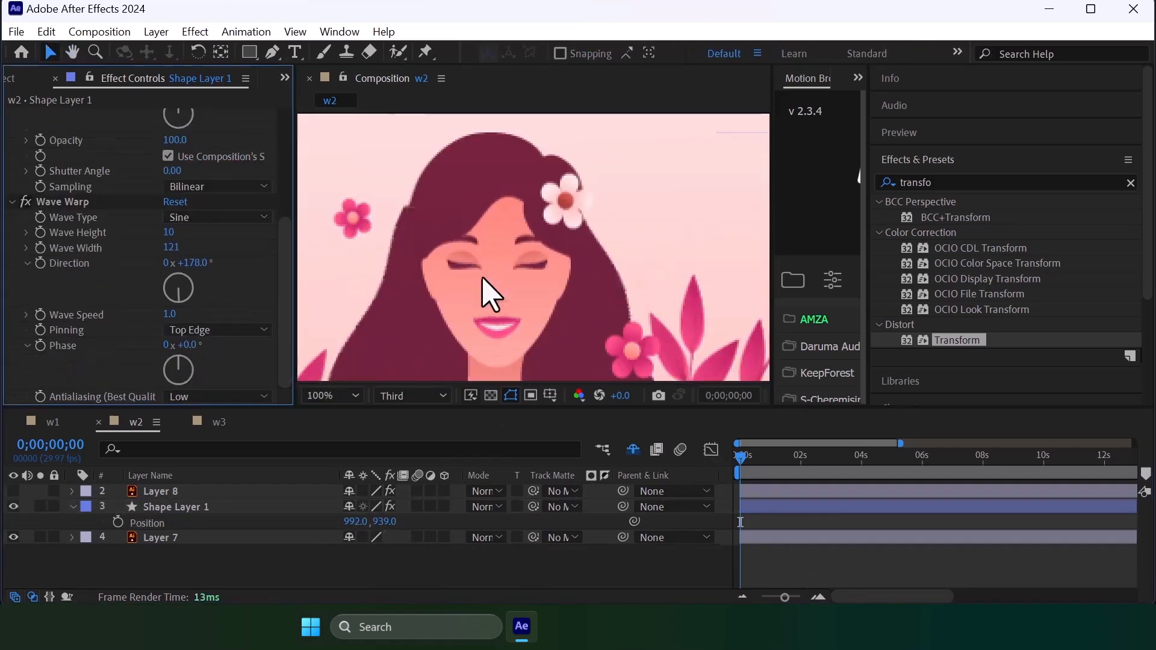
left_click(769, 507)
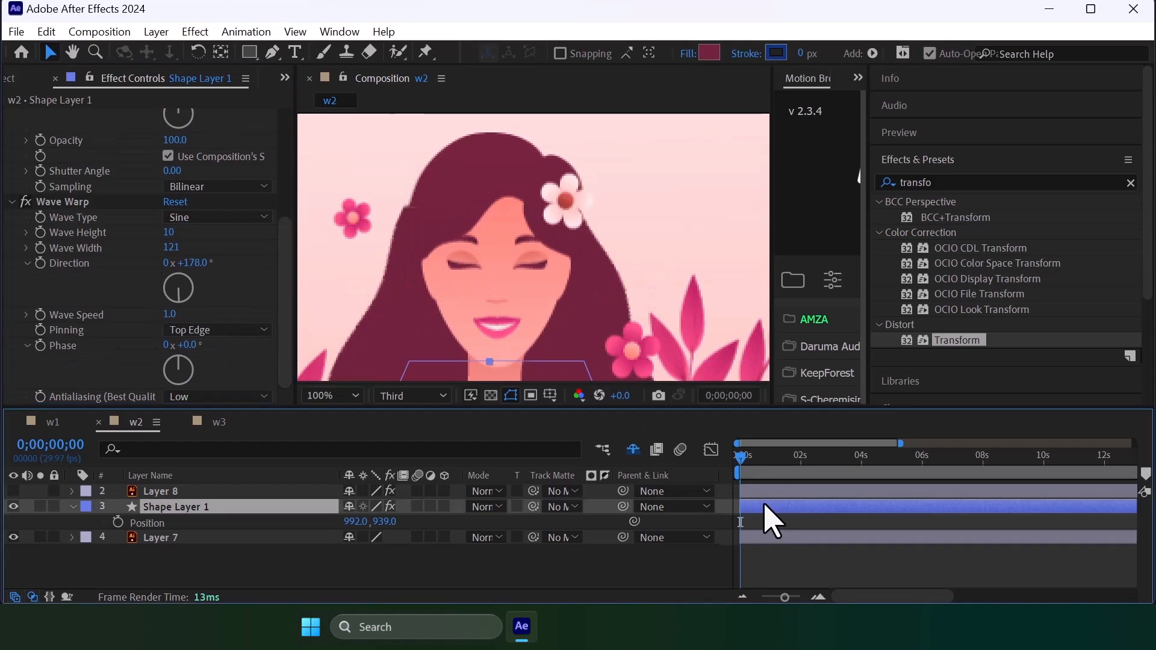
key("Right")
key("Right")
key("Right")
key("Right")
key("Right")
key("Right")
- Deselect the layer, fit the whole composition in view, and preview the hair animation from the start
left_click(794, 573)
scroll(500, 225, "down", 1)
key("shift+slash")
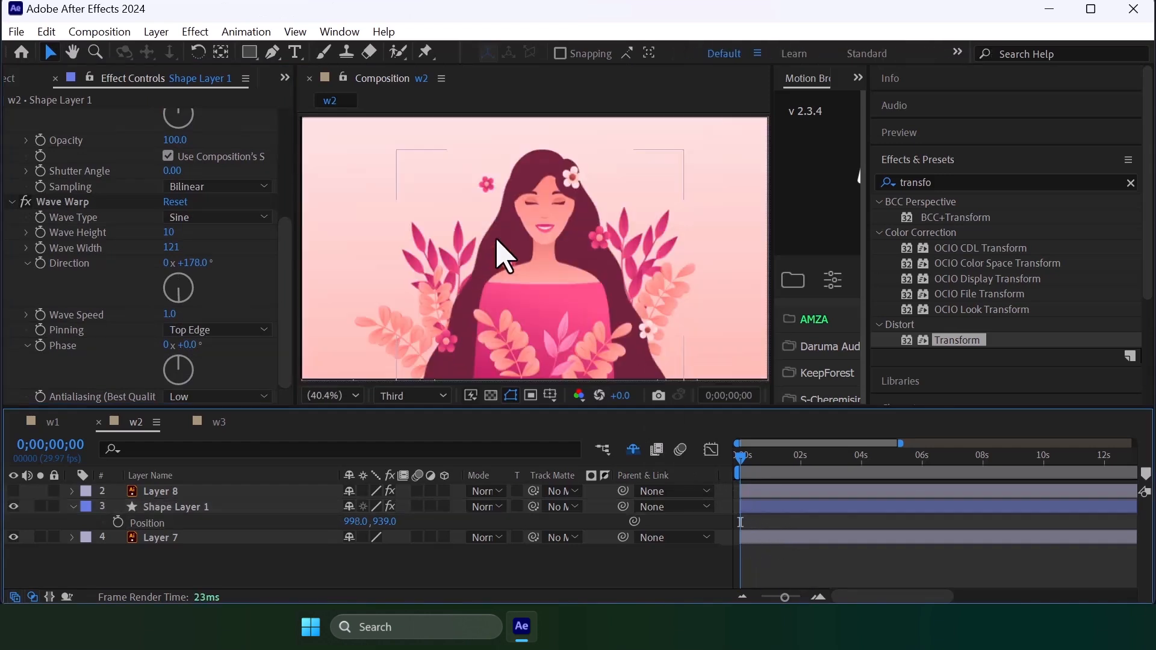
key("space")
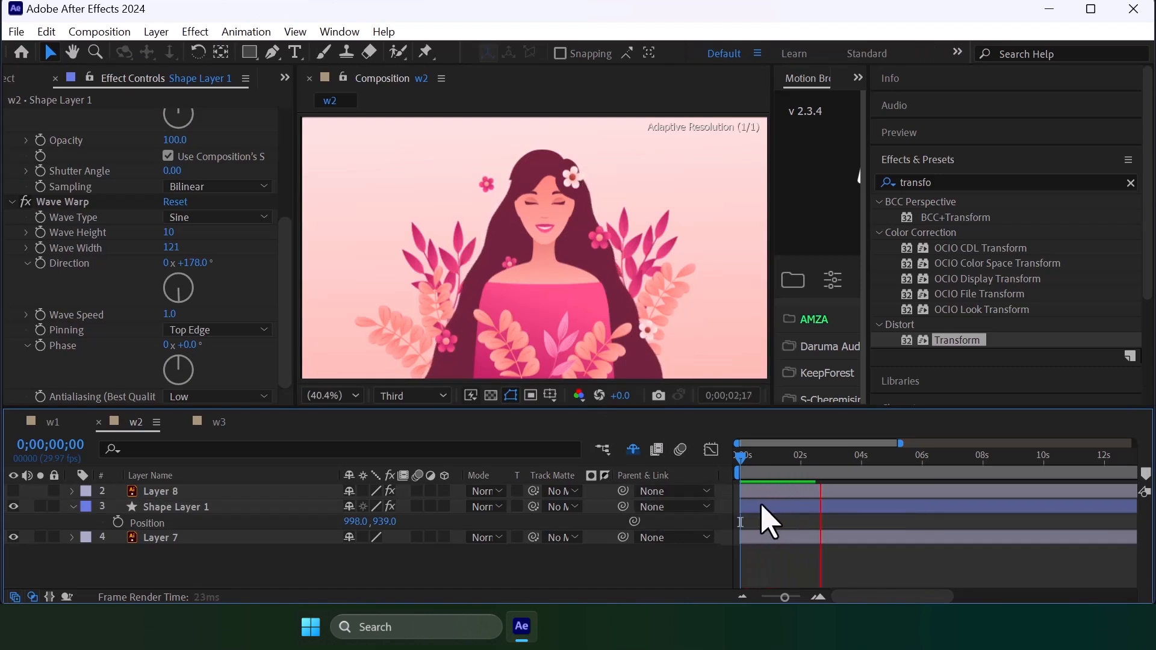
key("space")
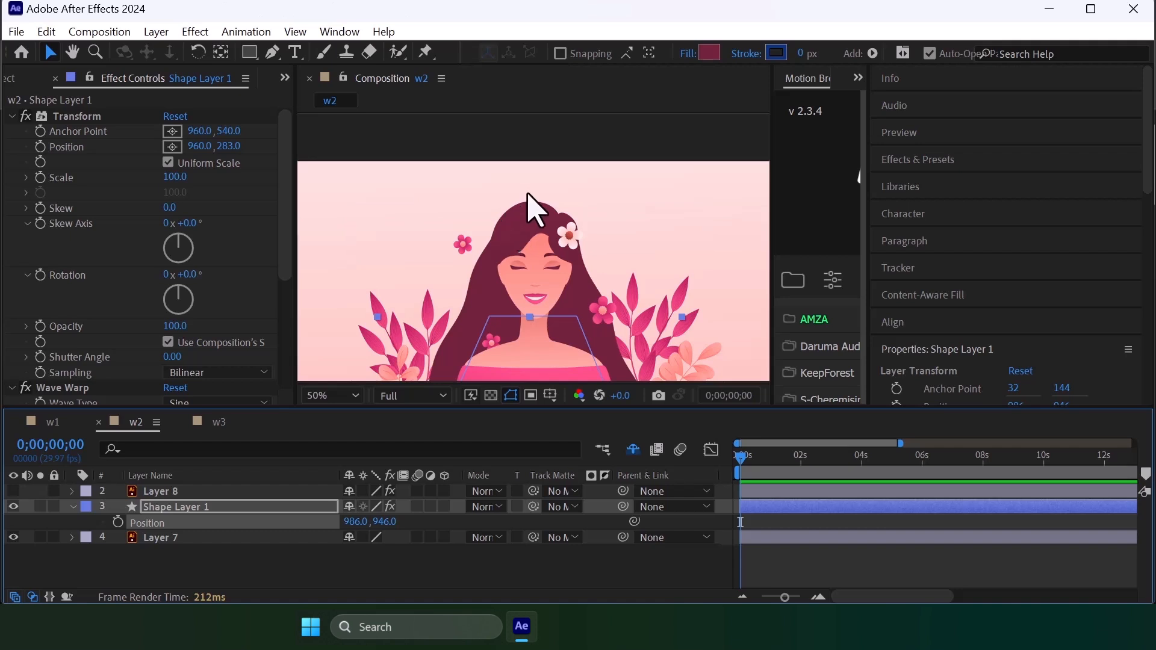
- Pre-compose Shape Layer 1 into a new composition named Hair
scroll(554, 277, "down", 2)
key("shift+slash")
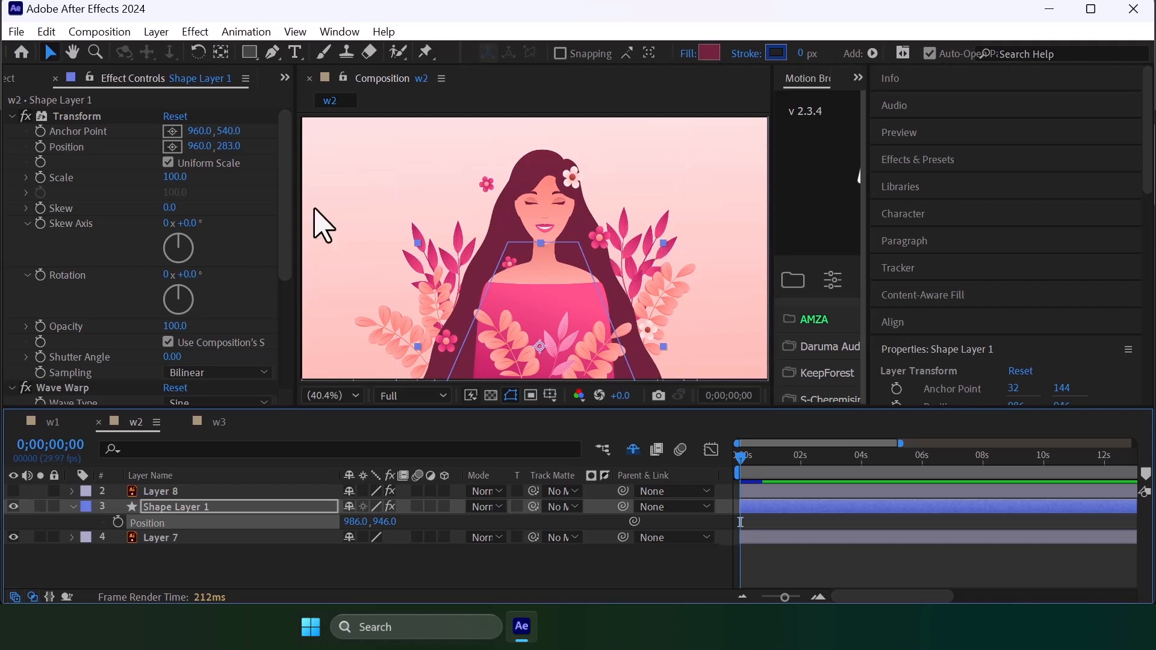
scroll(291, 241, "down", 5)
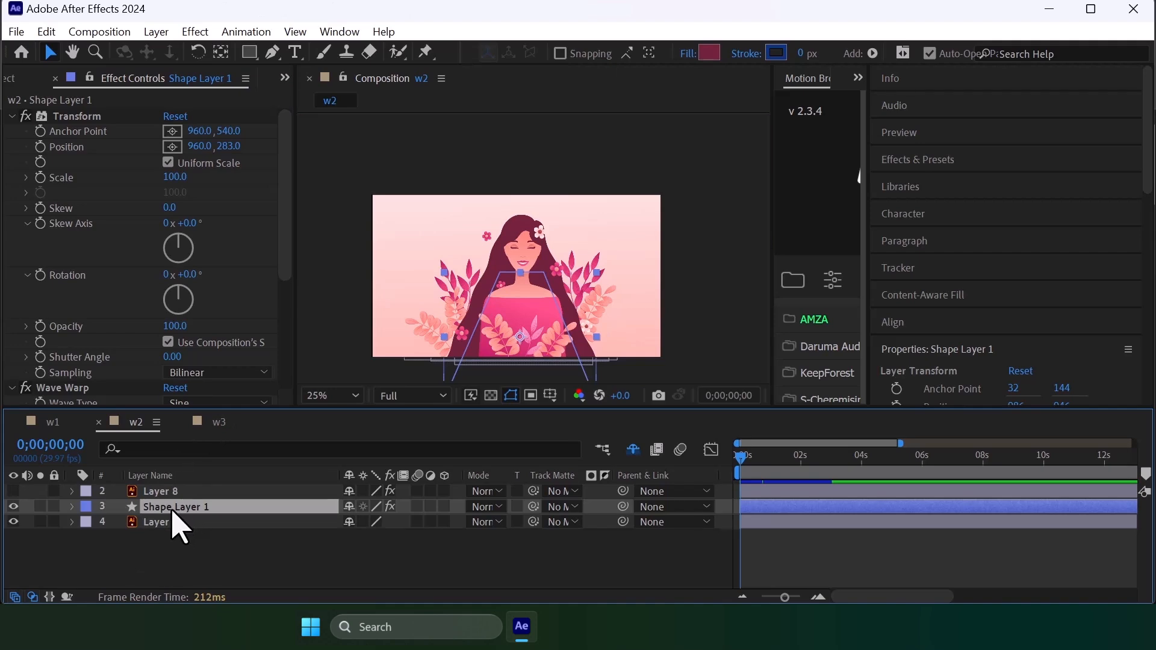
right_click(172, 511)
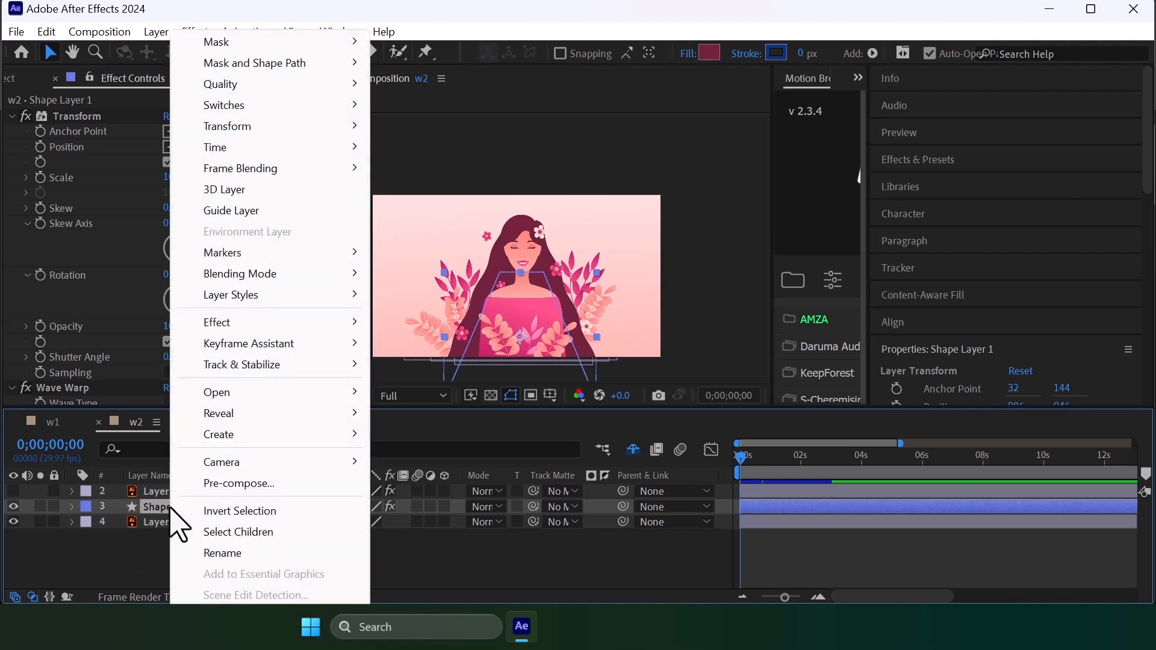
left_click(224, 485)
type("Hari")
key("BackSpace")
key("BackSpace")
type("ir")
key("Return")
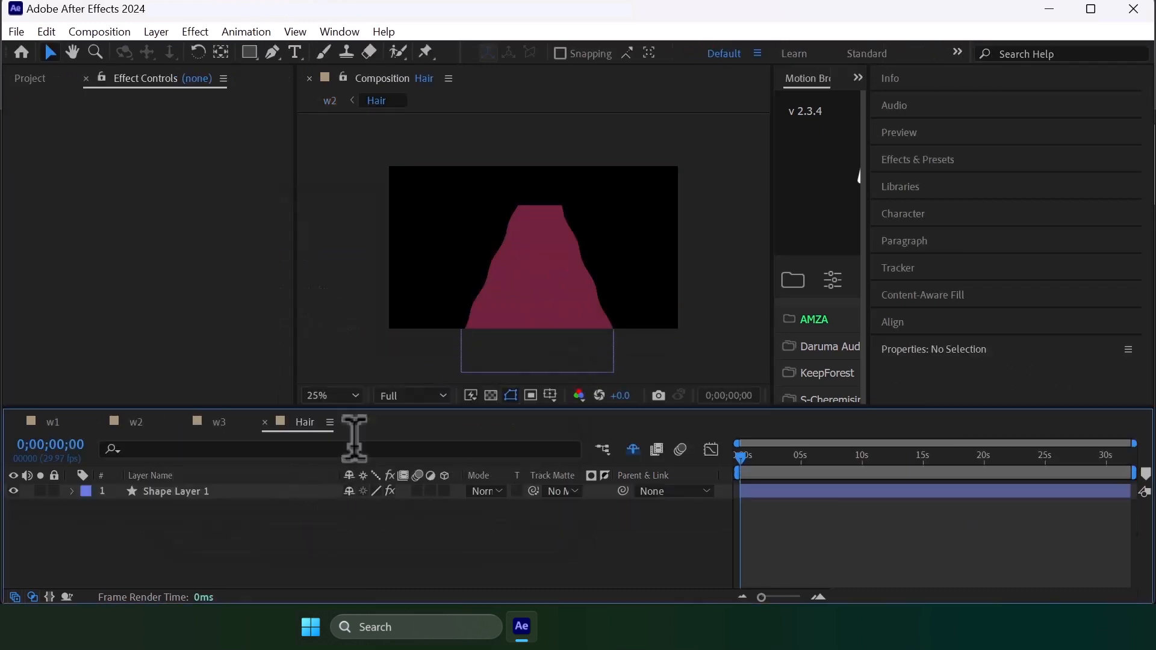
- Move Shape Layer 1 upward inside the Hair composition until the hair's flat top edge meets the frame's upper edge
left_click(518, 277)
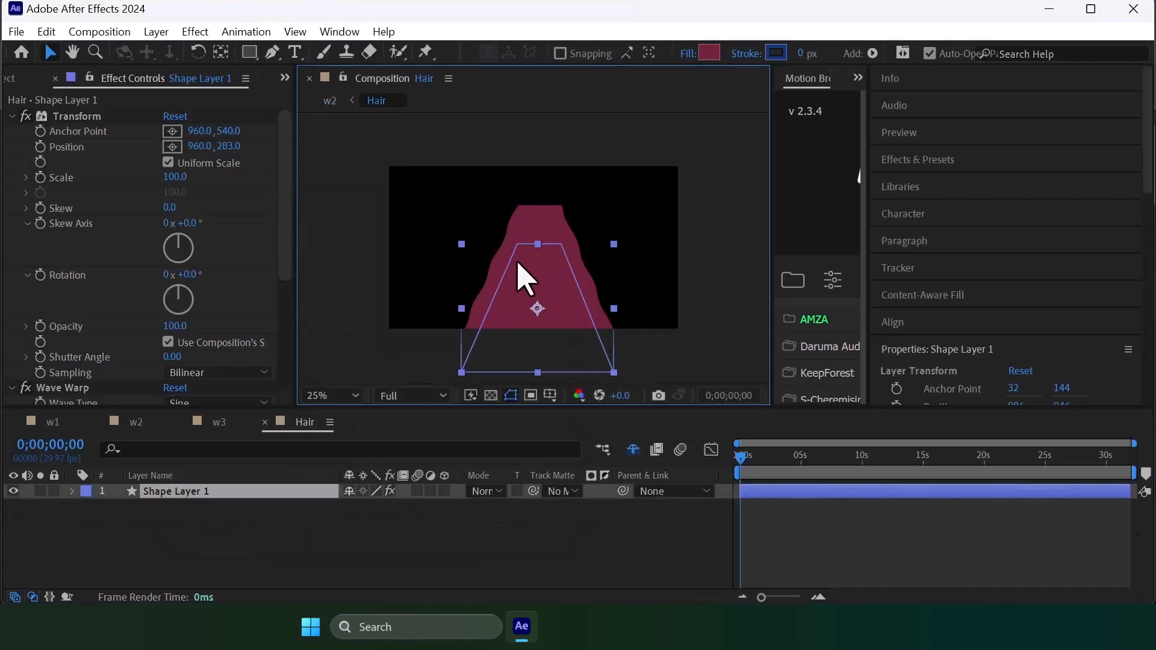
left_click(226, 474)
key("shift+Up")
key("shift+Up")
key("shift+Up")
key("shift+Up")
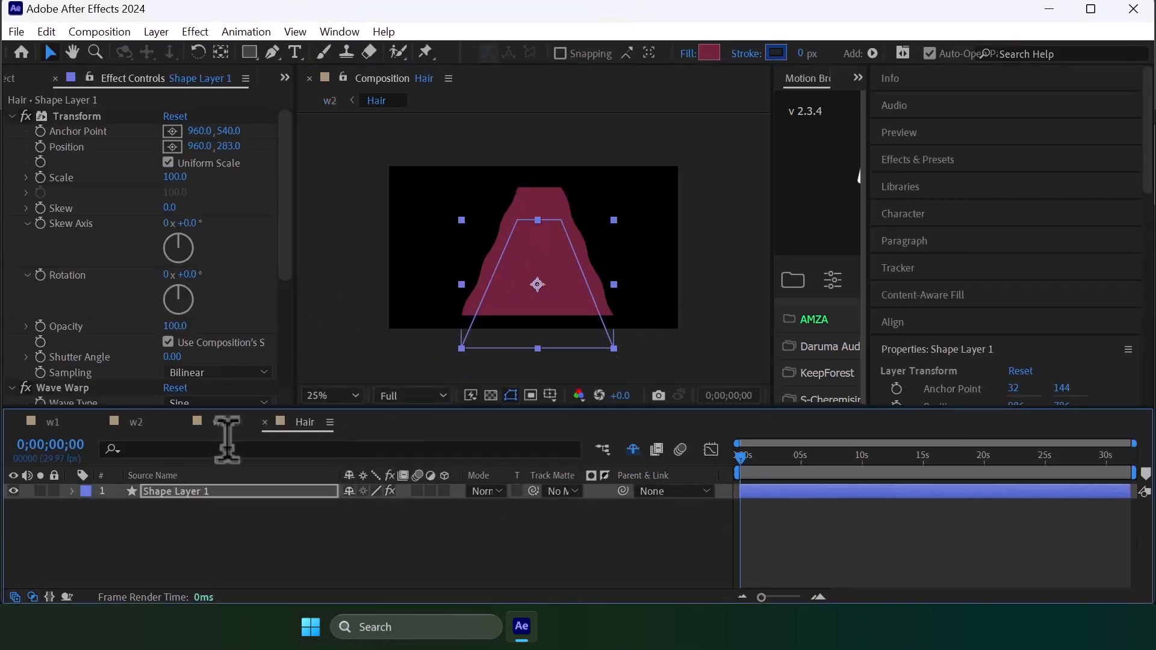
key("shift+Up")
key("shift+Up")
key("shift+Up")
key("shift+Up")
key("shift+Up")
key("shift+Up")
key("shift+Up")
key("shift+Up")
key("shift+Up")
key("shift+Up")
key("shift+Up")
key("shift+Up")
left_click(365, 250)
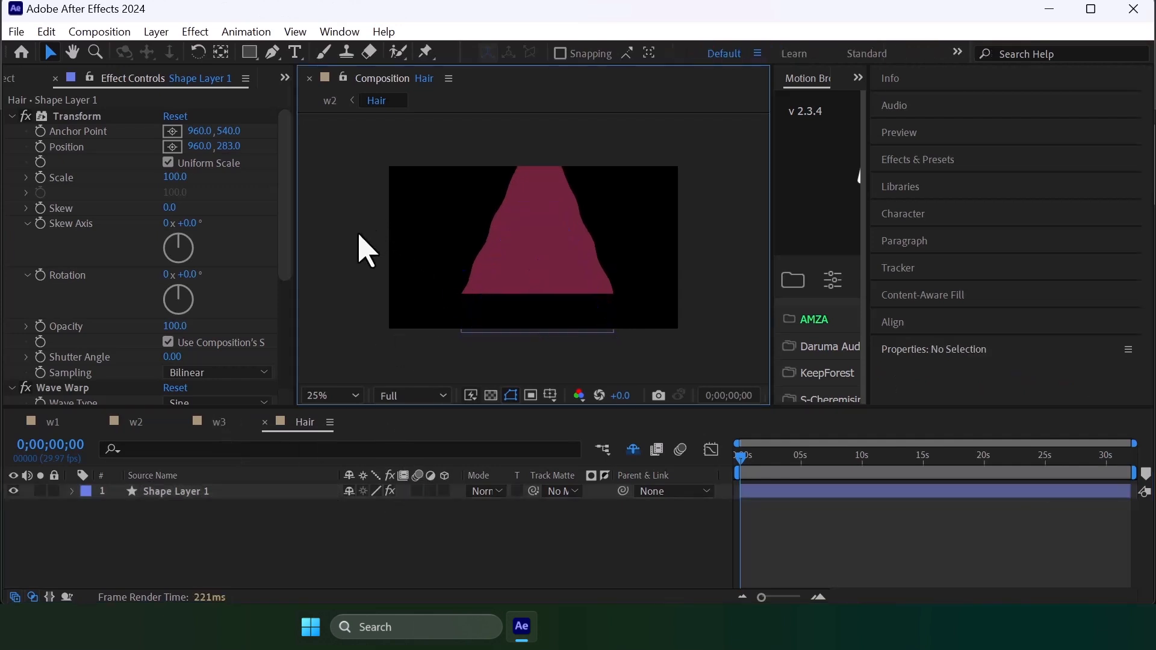
- Show the transparency grid in the Hair composition and preview the waving hair close up at its upper edge
key("shift+slash")
left_click_drag(508, 209, 474, 319)
scroll(466, 268, "up", 1)
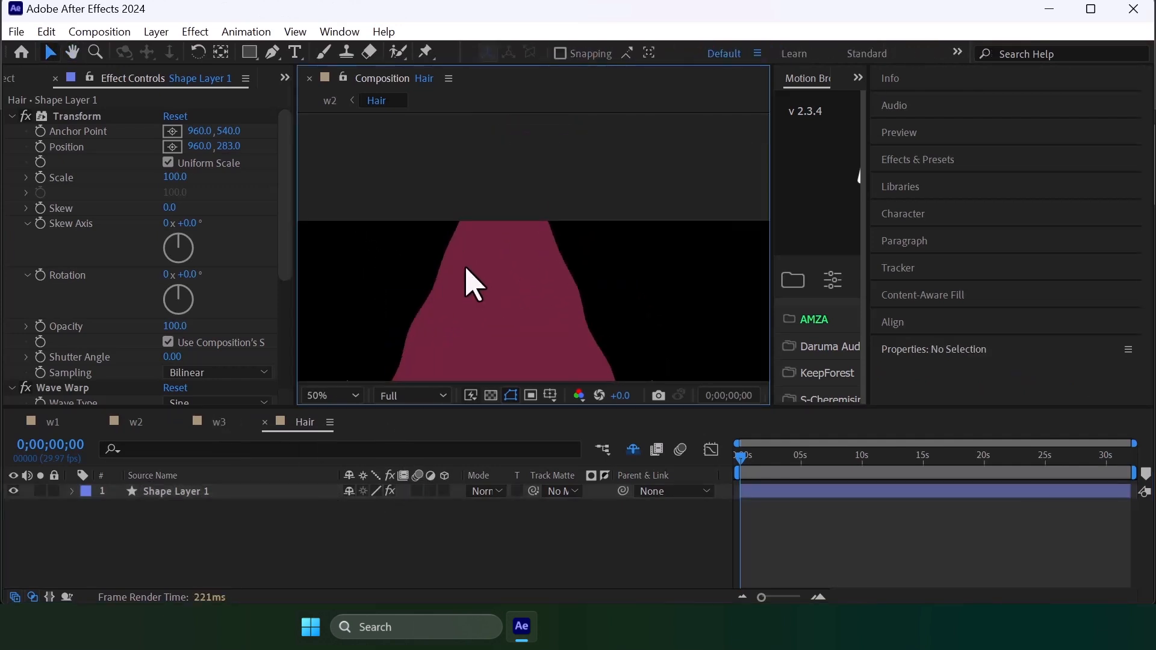
scroll(465, 268, "up", 1)
left_click_drag(430, 256, 476, 264)
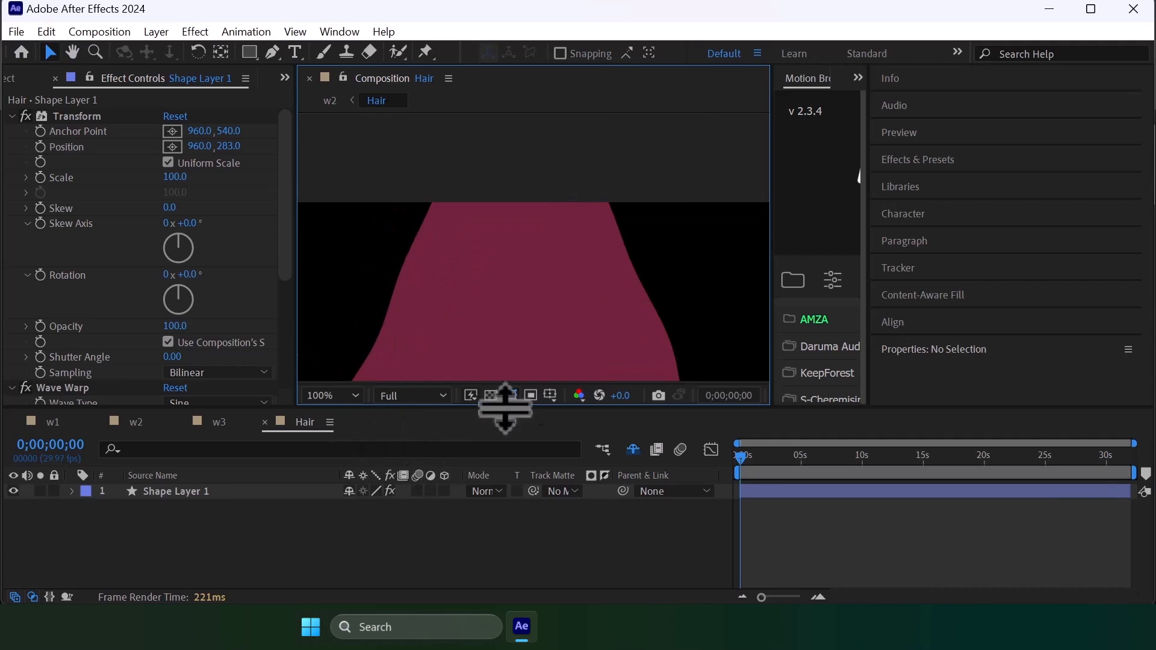
left_click(491, 396)
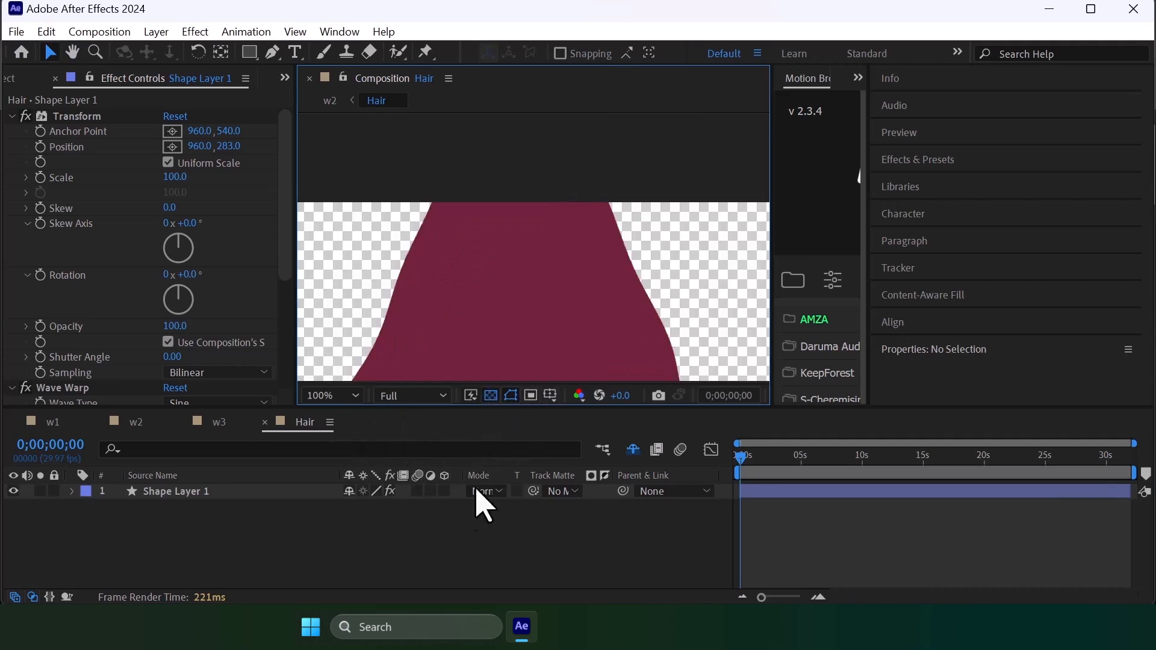
key("space")
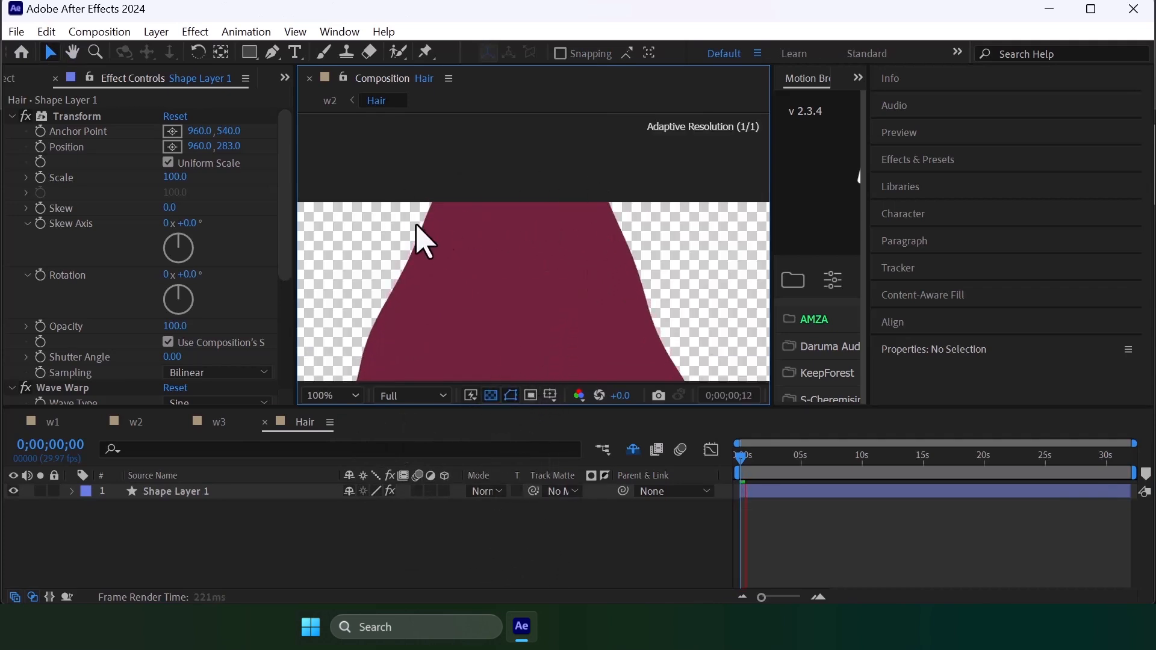
key("space")
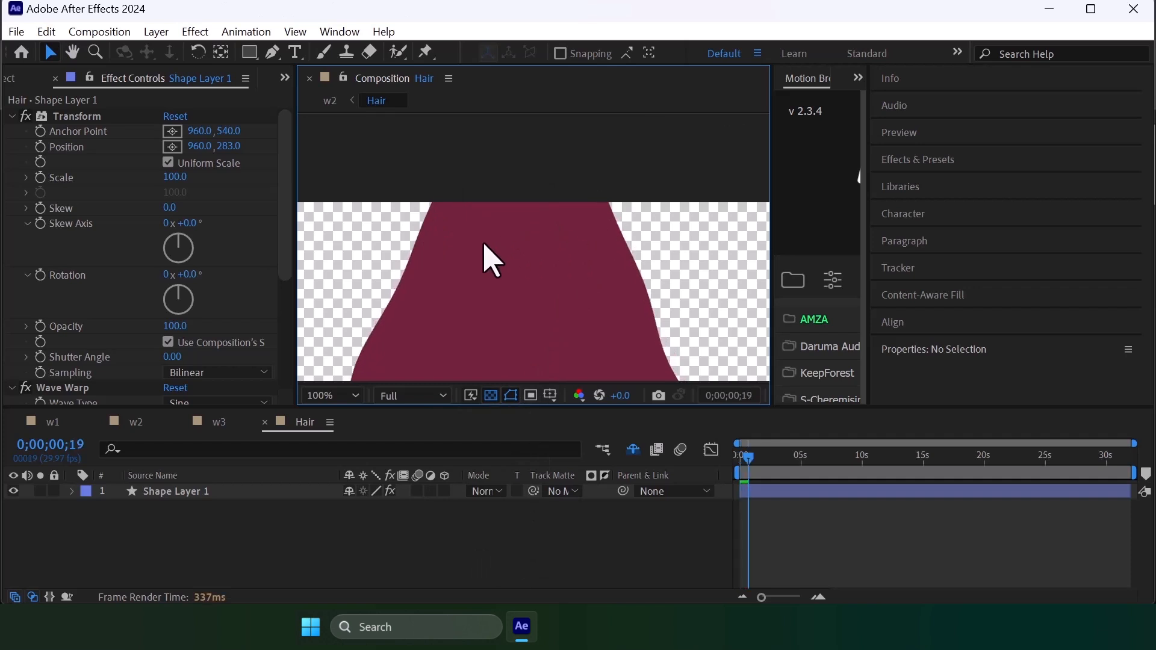
- Check the hair layer's Wave Warp settings, including Pinning, and preview the Hair composition again
scroll(87, 348, "down", 3)
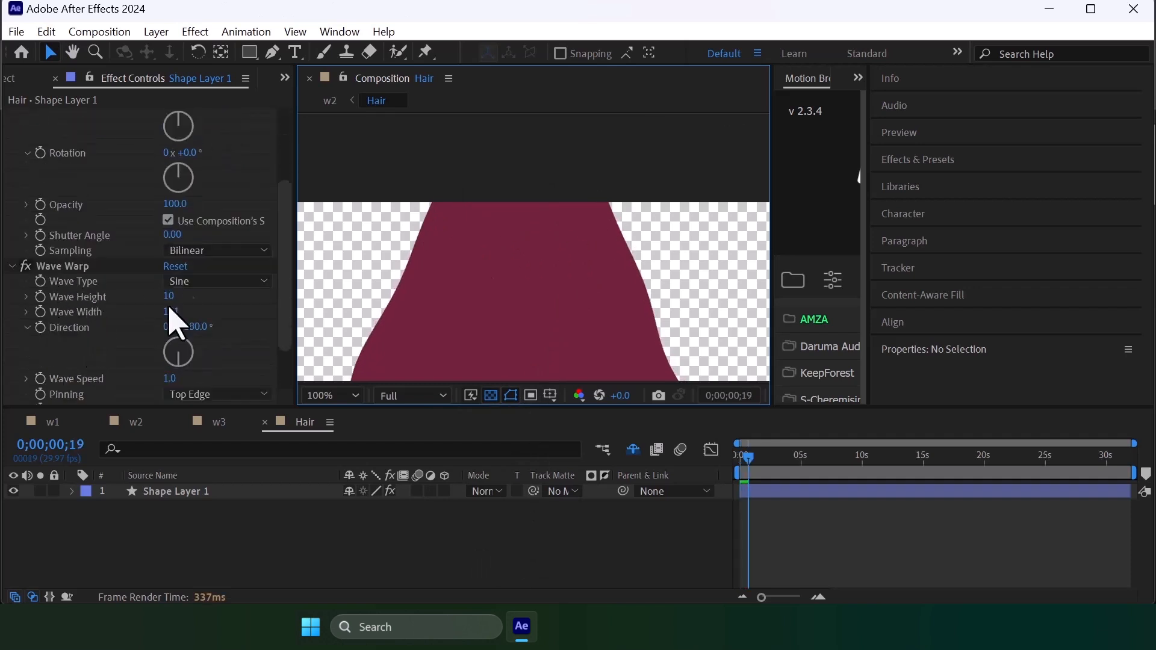
scroll(174, 328, "down", 2)
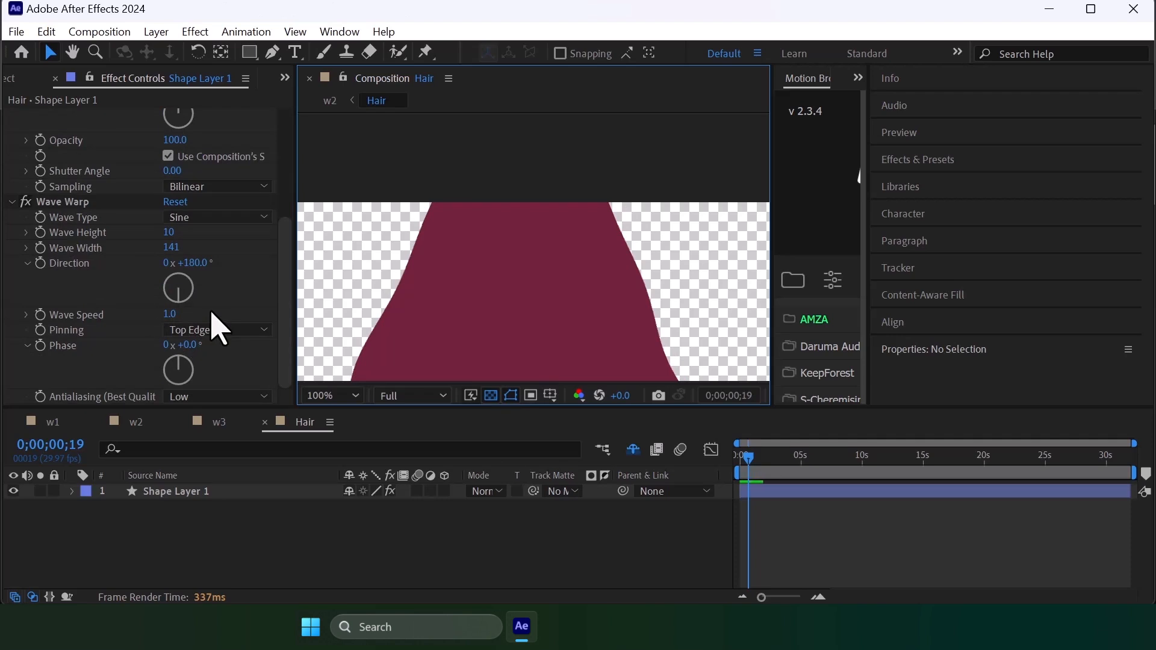
key("space")
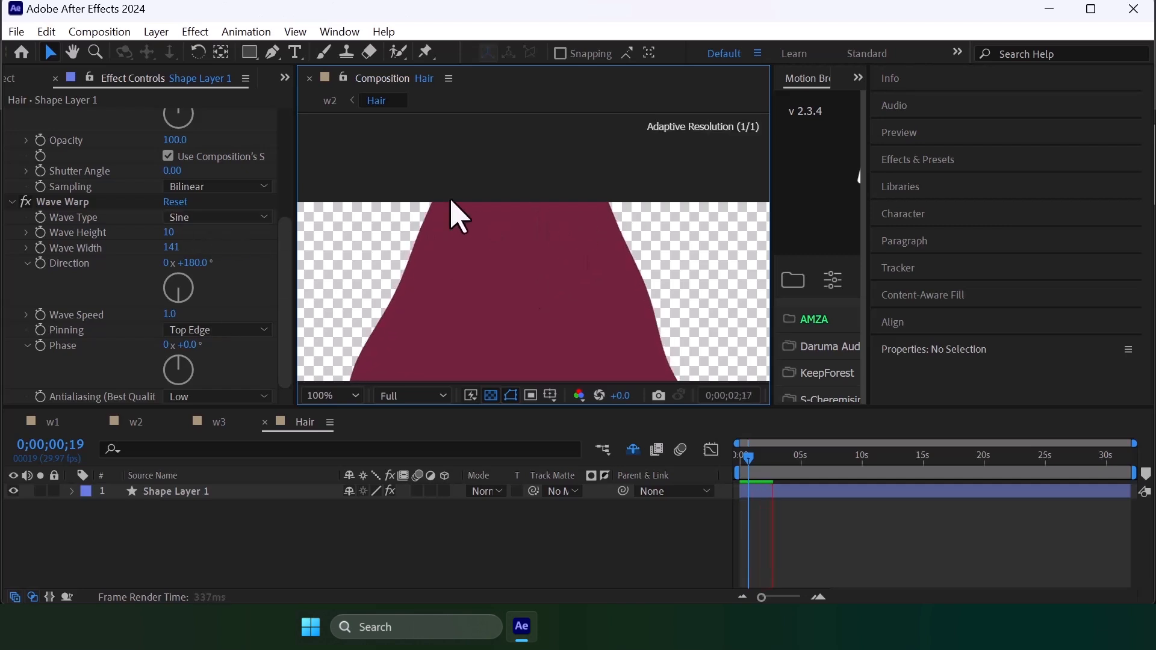
key("space")
- Return to the w2 composition and shift the Hair layer down and slightly right so it lines up with the head
left_click(137, 424)
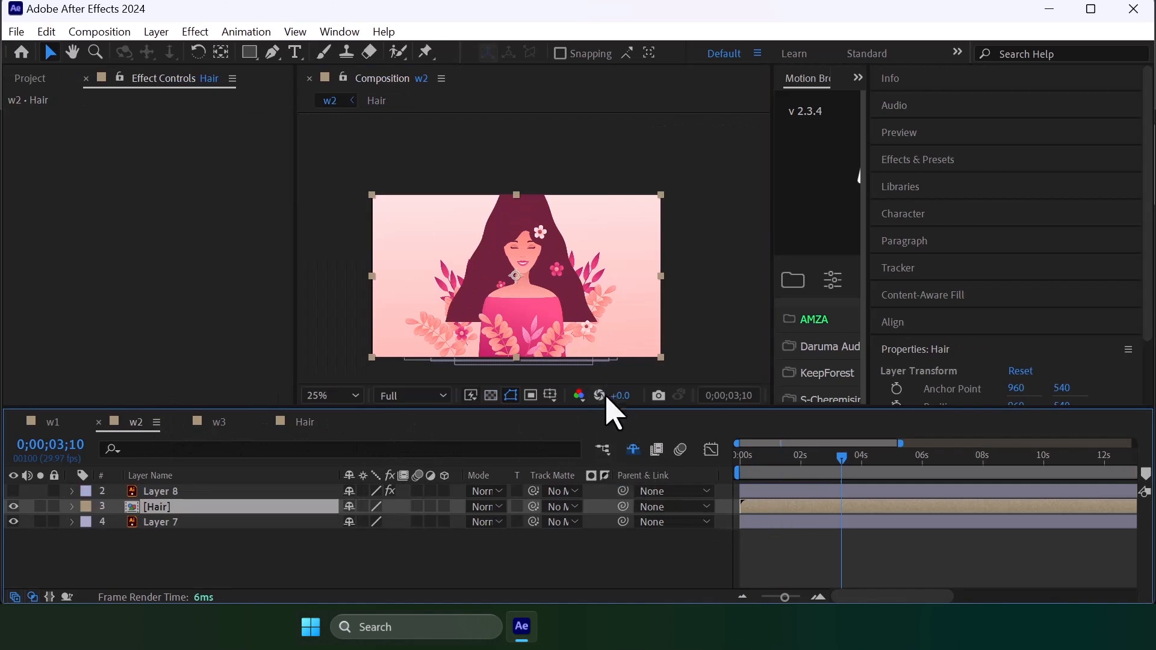
left_click(610, 370)
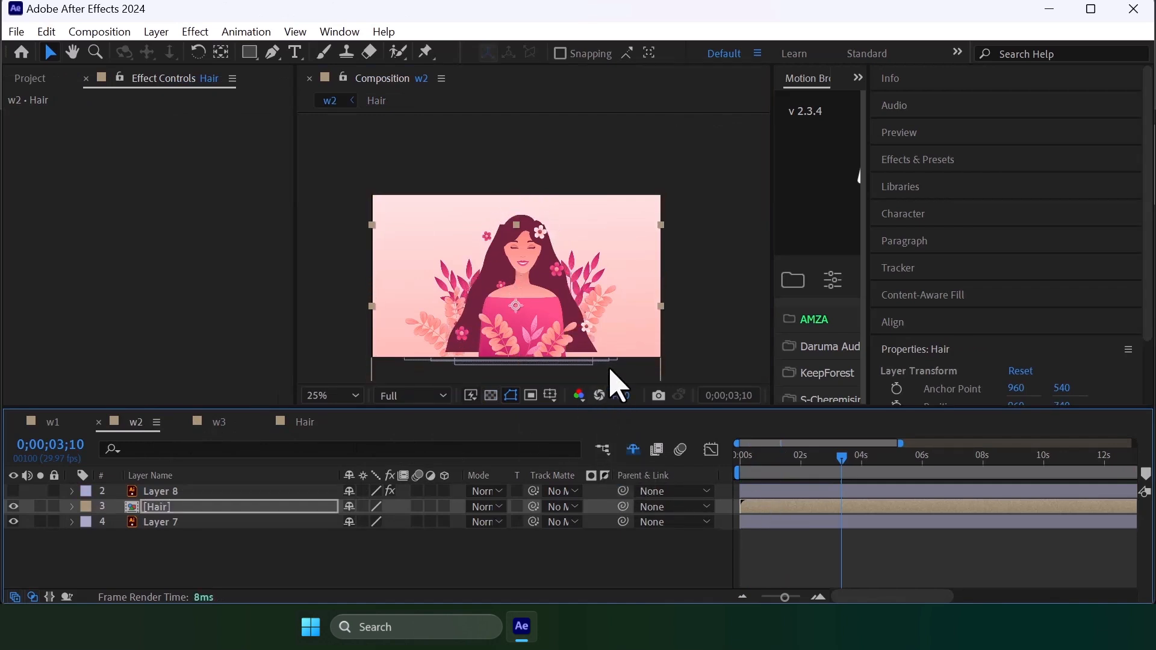
scroll(519, 184, "up", 5)
key("shift+Up")
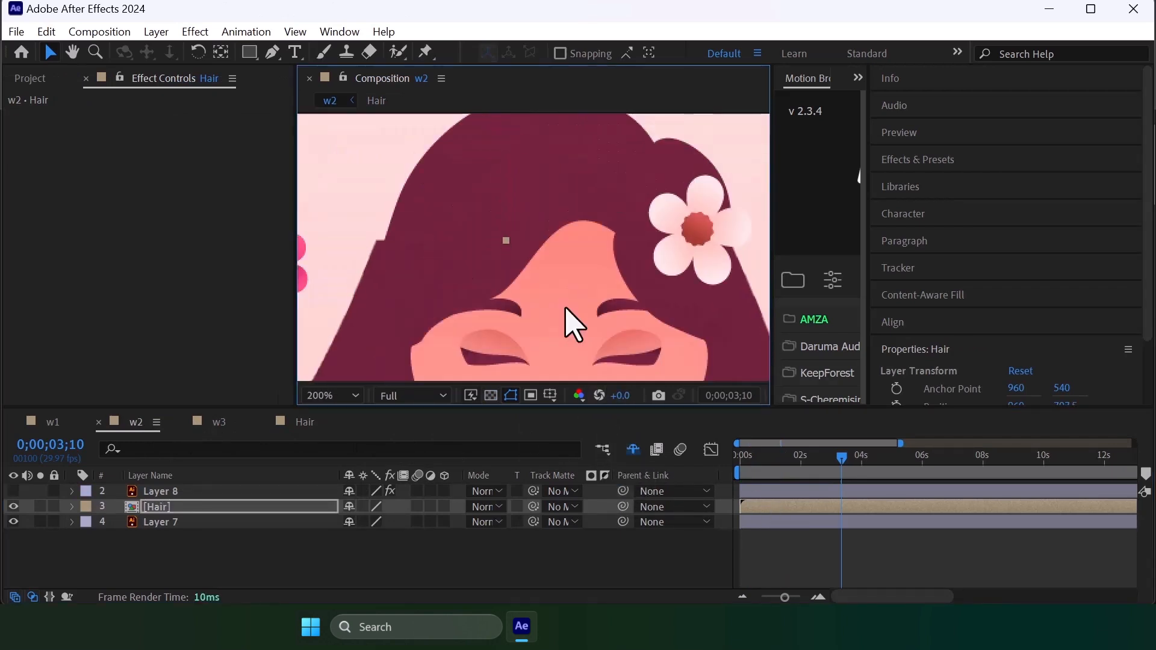
key("shift+Right")
key("Left")
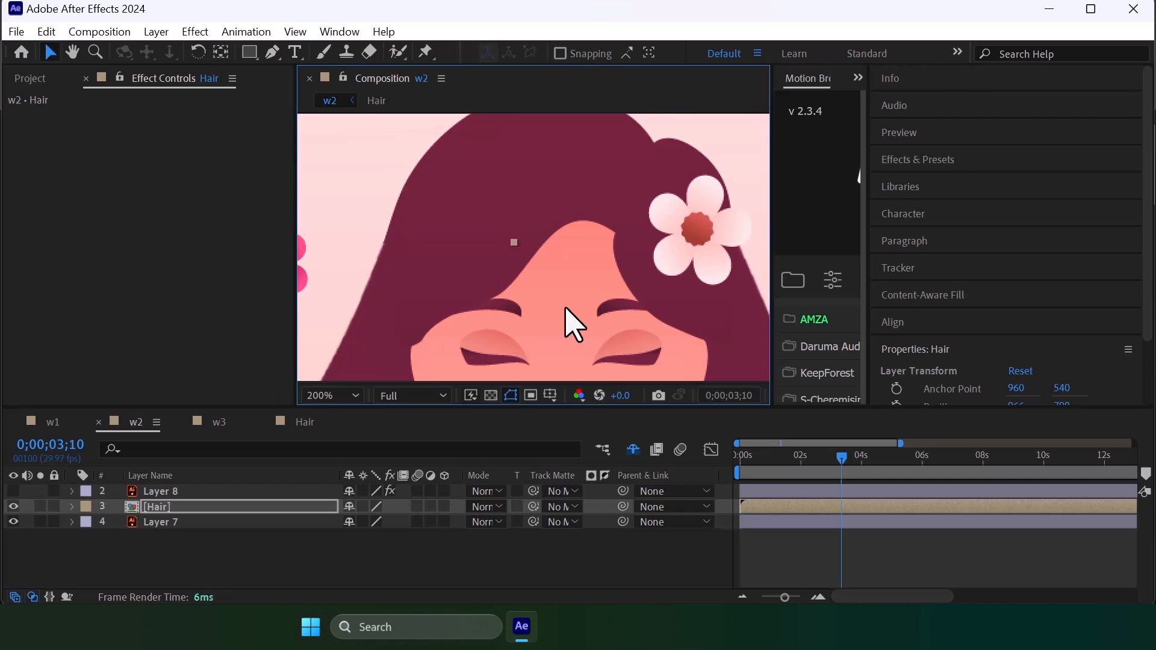
key("Left")
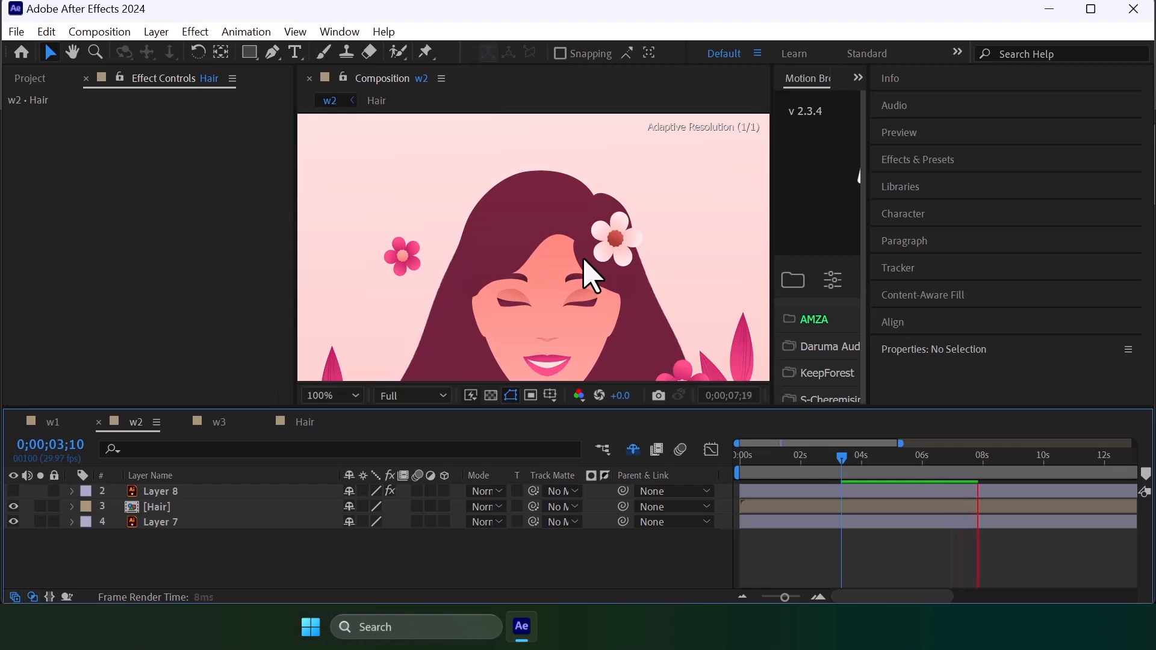
- Finish previewing the hair in w2, show the timeline's full duration and move the current time to 0;00;04;04
key("space")
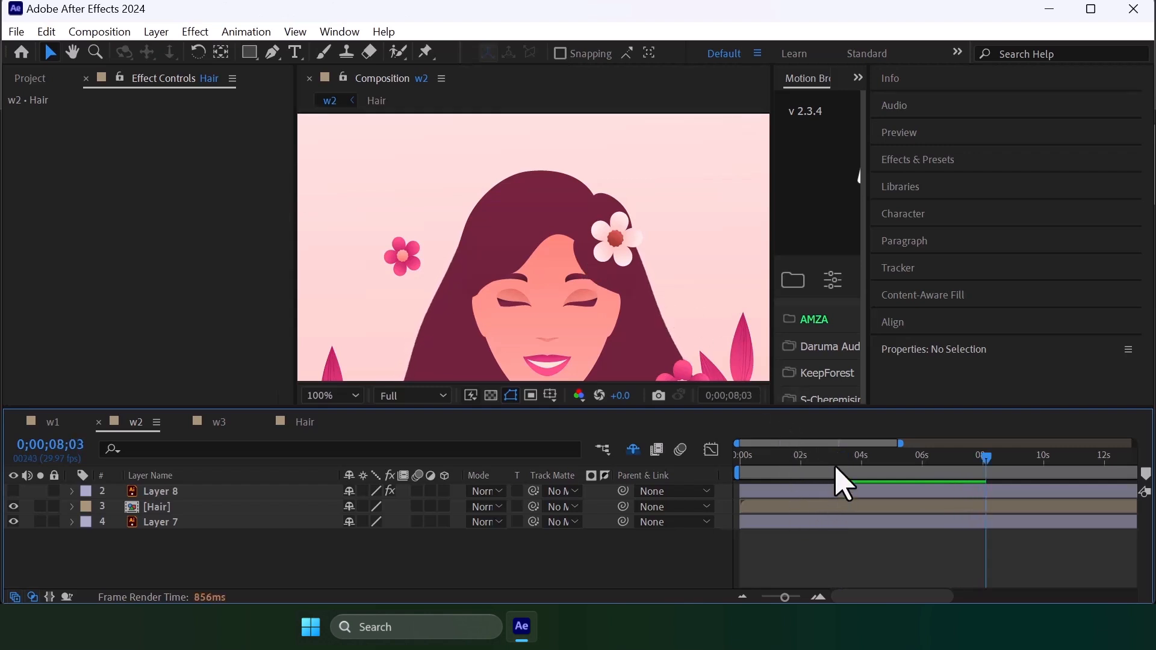
key("minus")
left_click(790, 465)
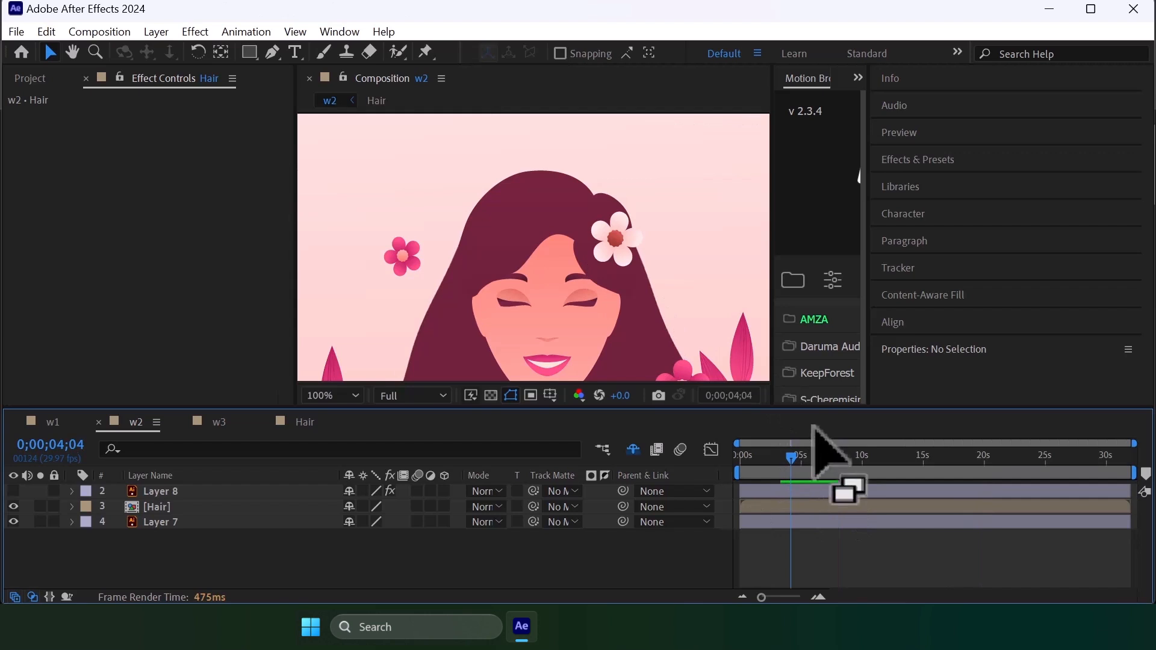
- Close the Hair composition, bring up the w3 candle composition and save the project
left_click(264, 422)
left_click(214, 427)
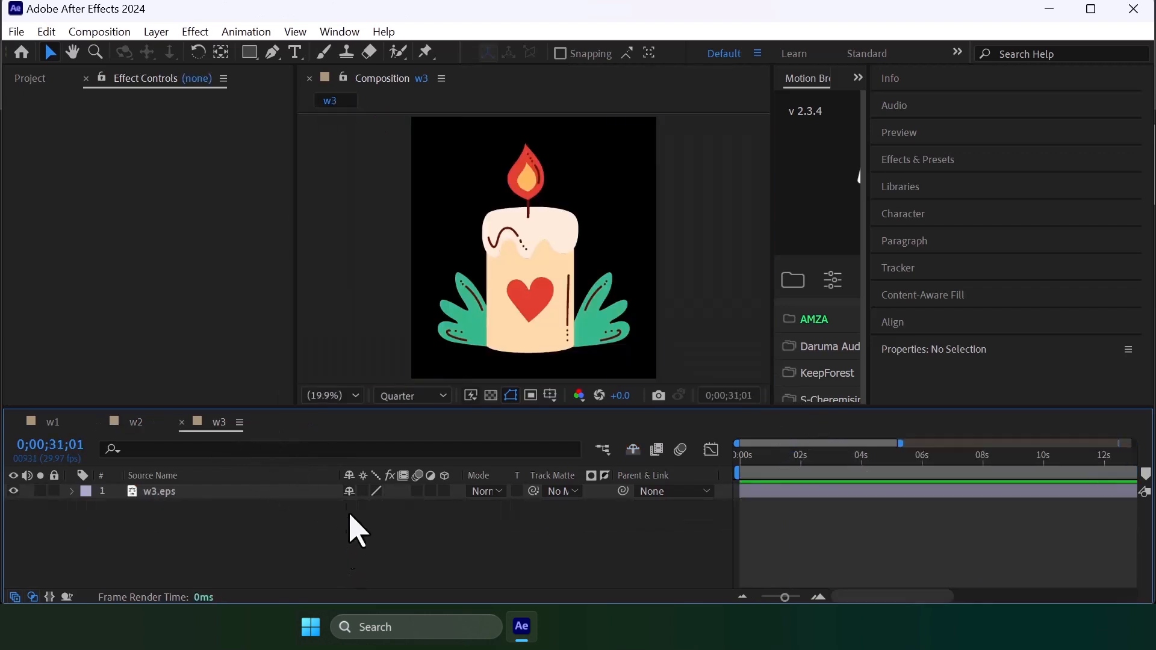
key("ctrl+s")
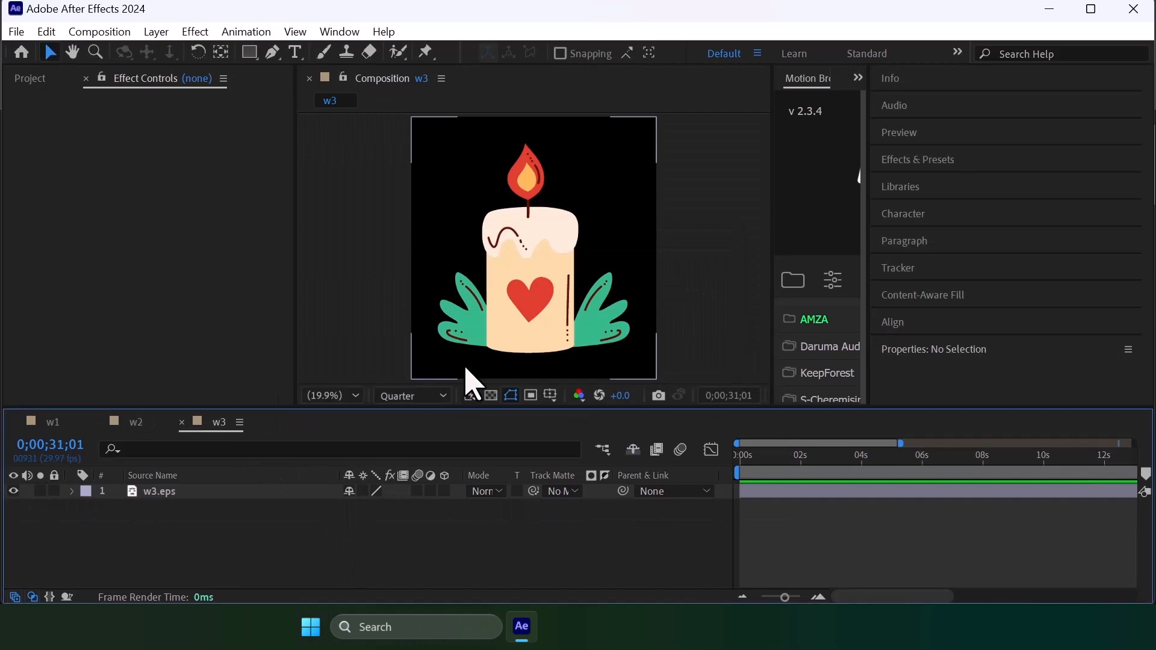
- Draw a closed six-point Pen mask around the candle flame on the w3.eps layer, with a straight lower edge where flame meets wick
scroll(541, 219, "up", 2)
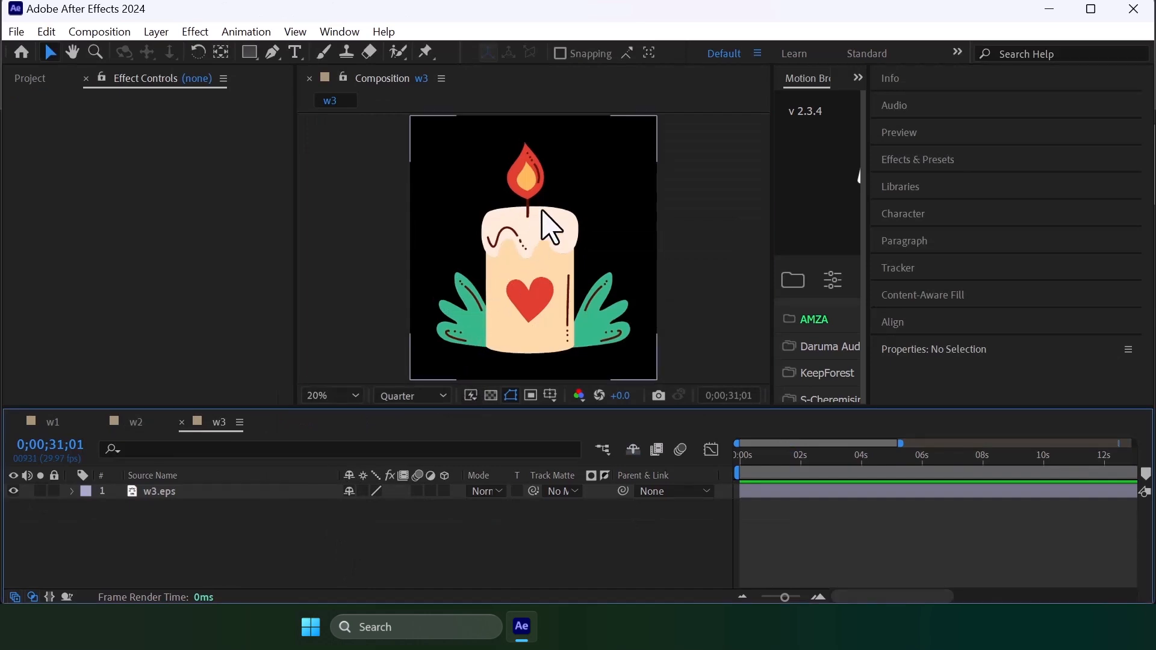
key("h")
key("v")
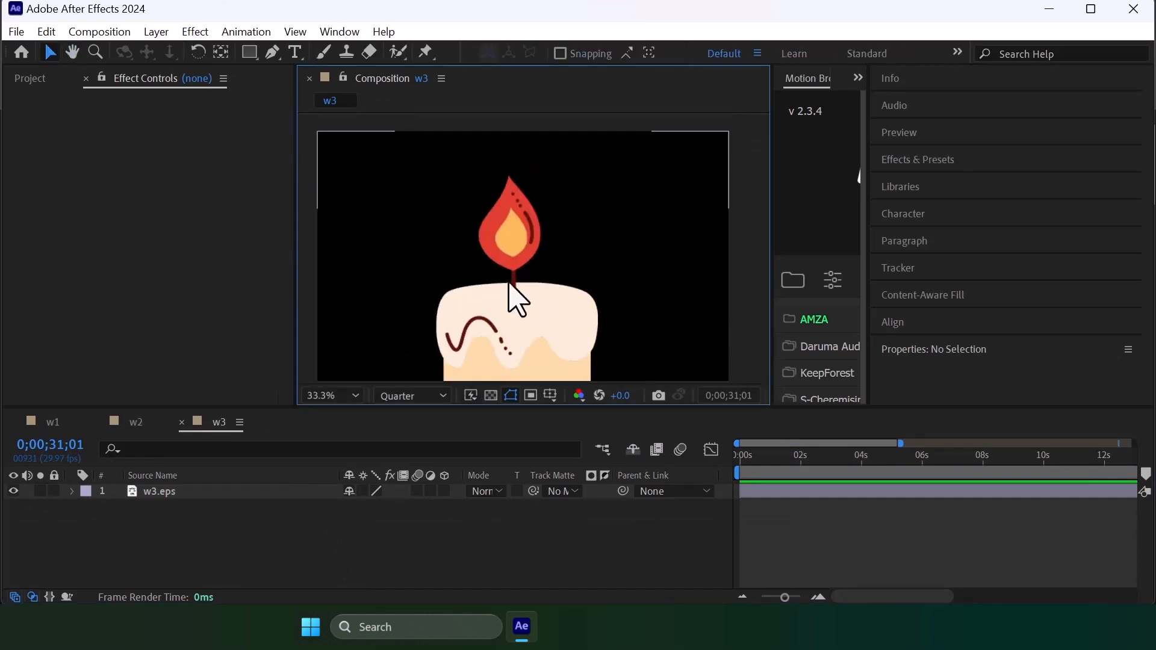
scroll(494, 262, "up", 3)
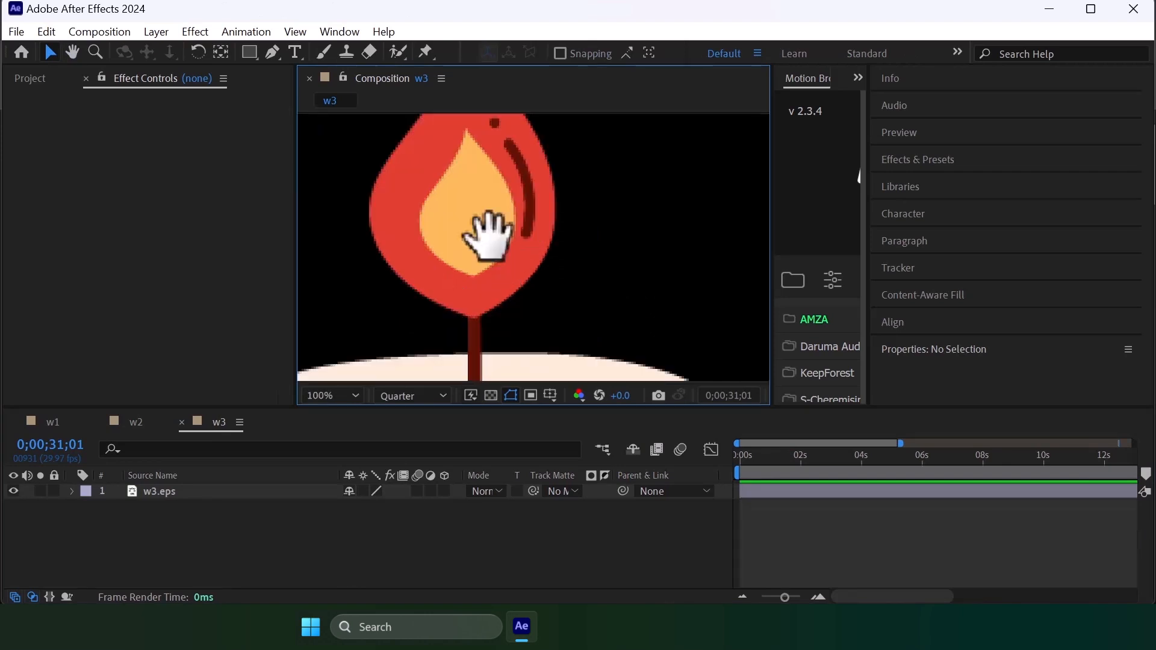
scroll(528, 276, "down", 2)
left_click(180, 492)
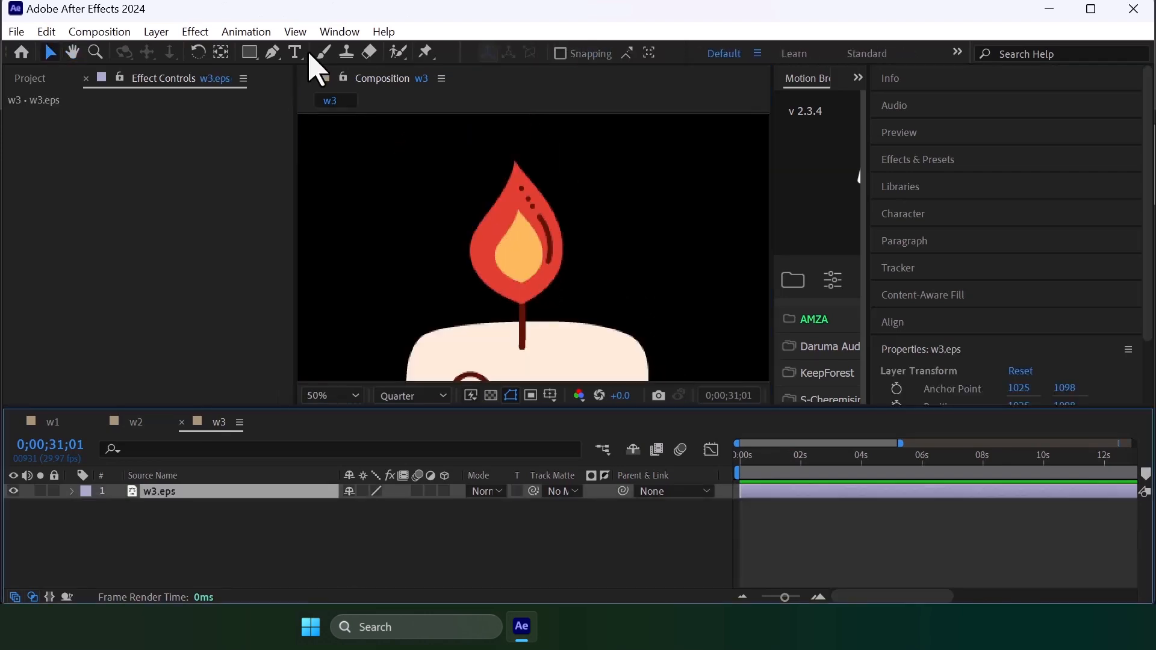
left_click(271, 57)
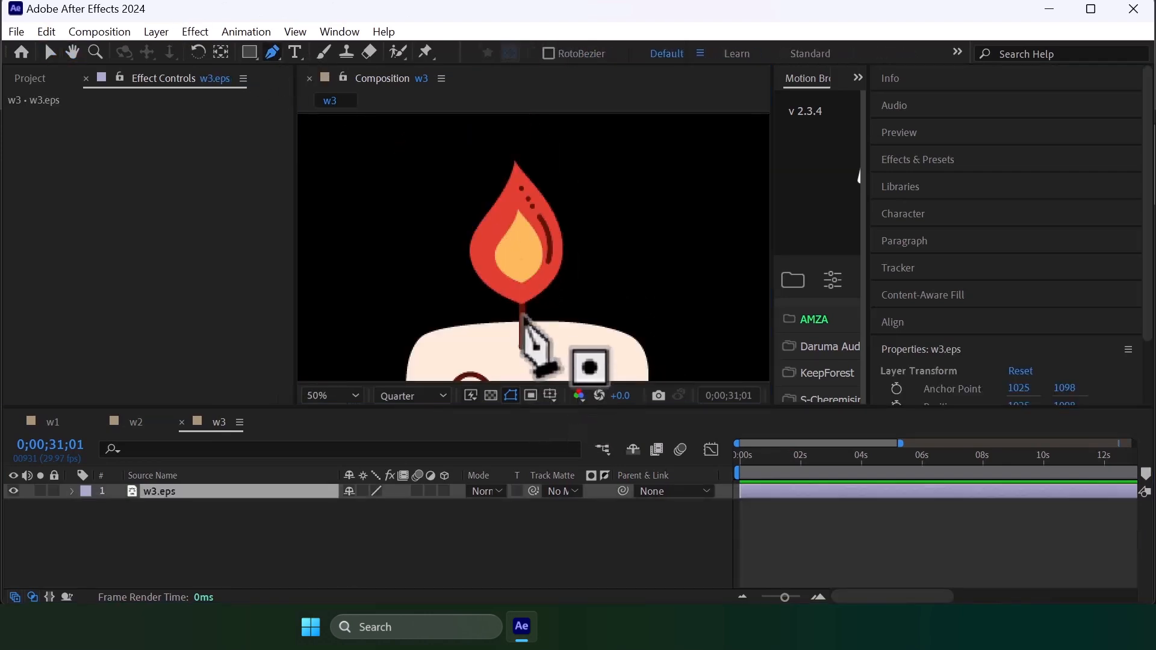
left_click_drag(491, 319, 491, 304)
scroll(491, 304, "up", 2)
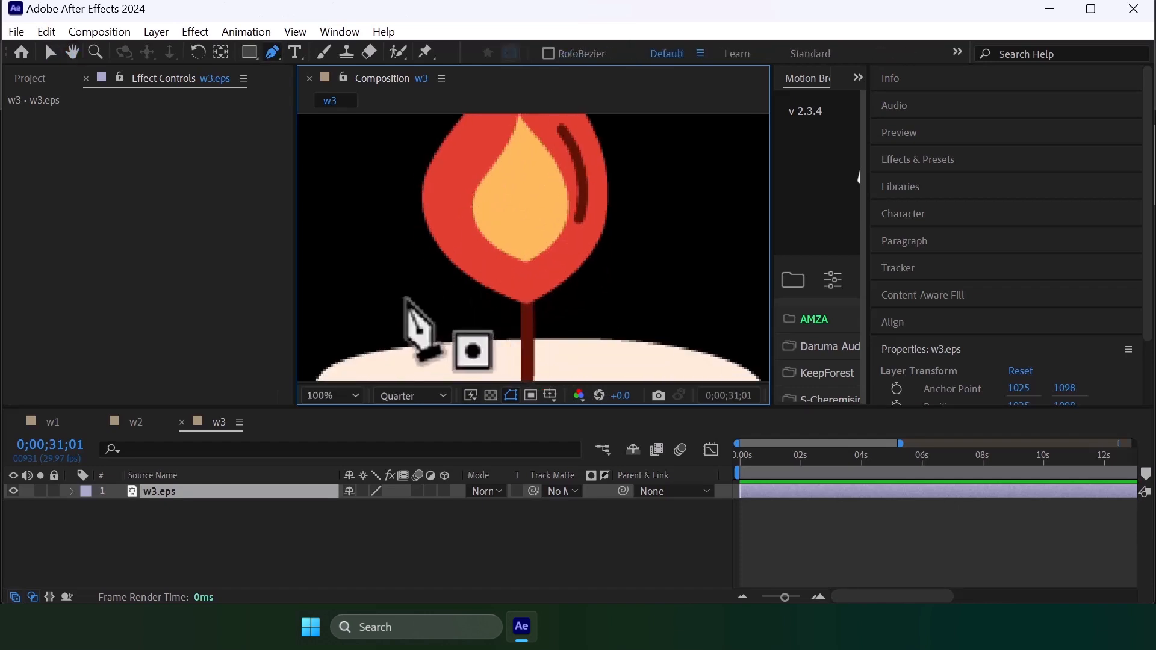
left_click(396, 303)
left_click(642, 304)
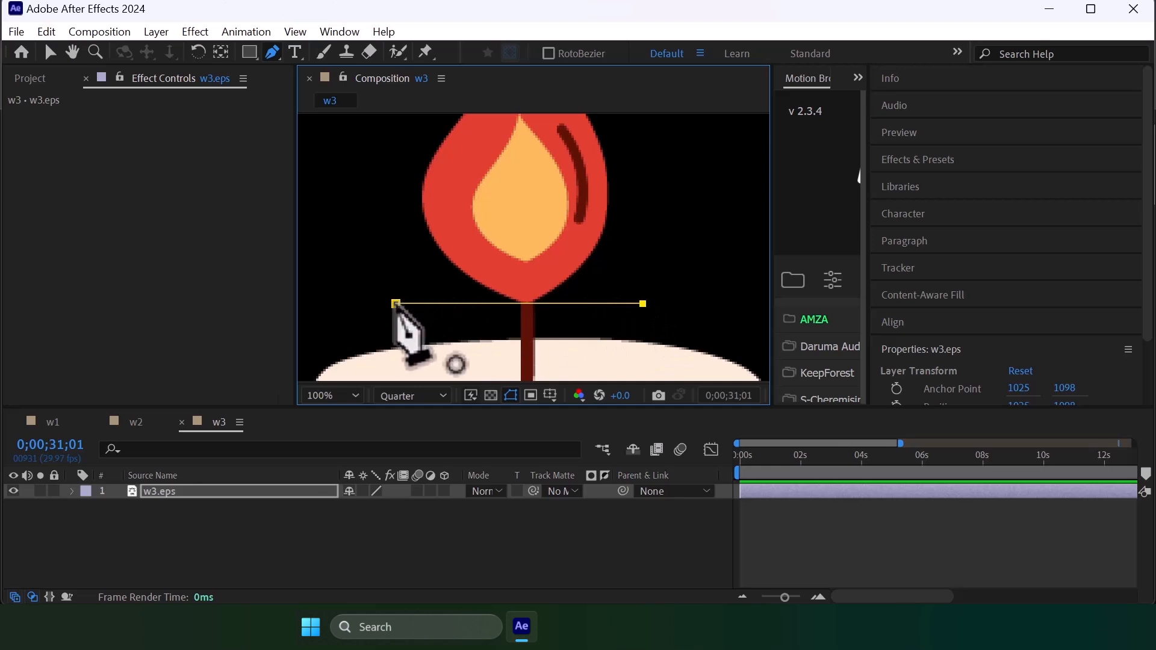
scroll(588, 279, "down", 2)
left_click(601, 214)
left_click(531, 159)
left_click(466, 203)
left_click(459, 257)
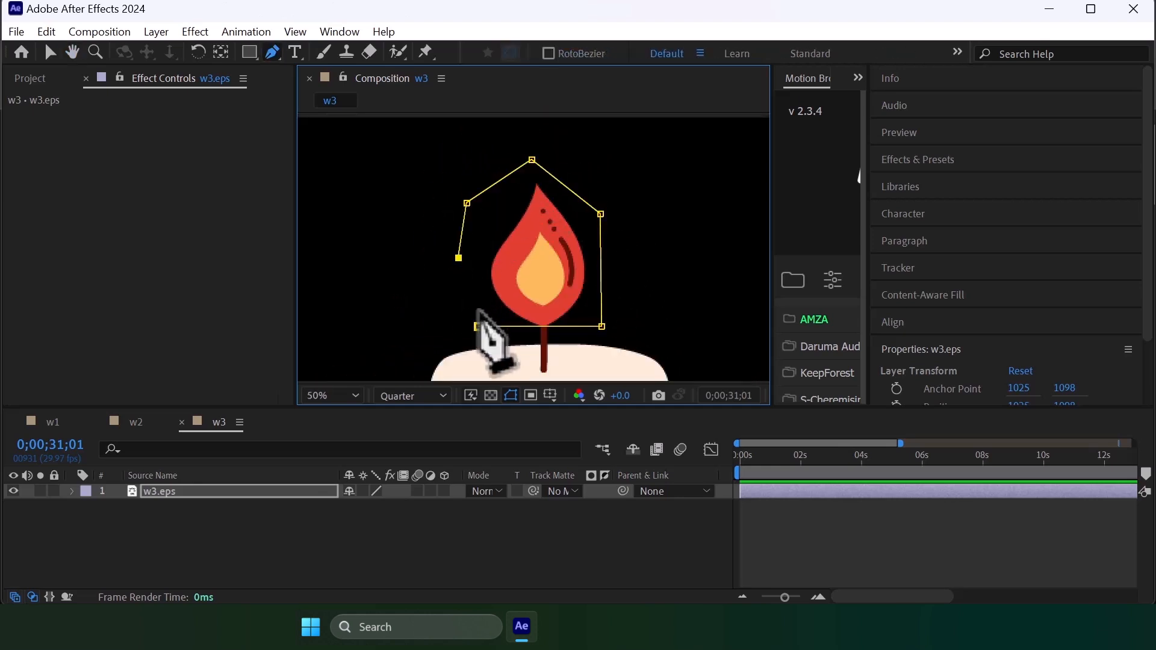
left_click(478, 326)
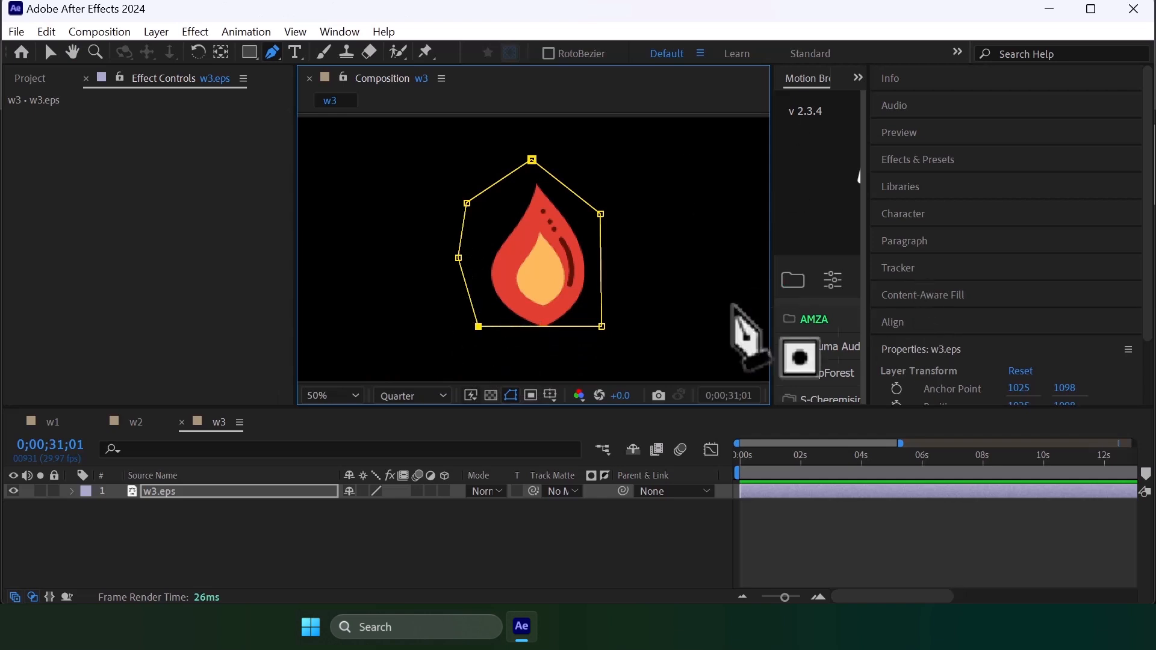
- Duplicate the masked w3.eps layer and reveal Mask 1 of the lower copy
left_click(197, 492)
key("ctrl+d")
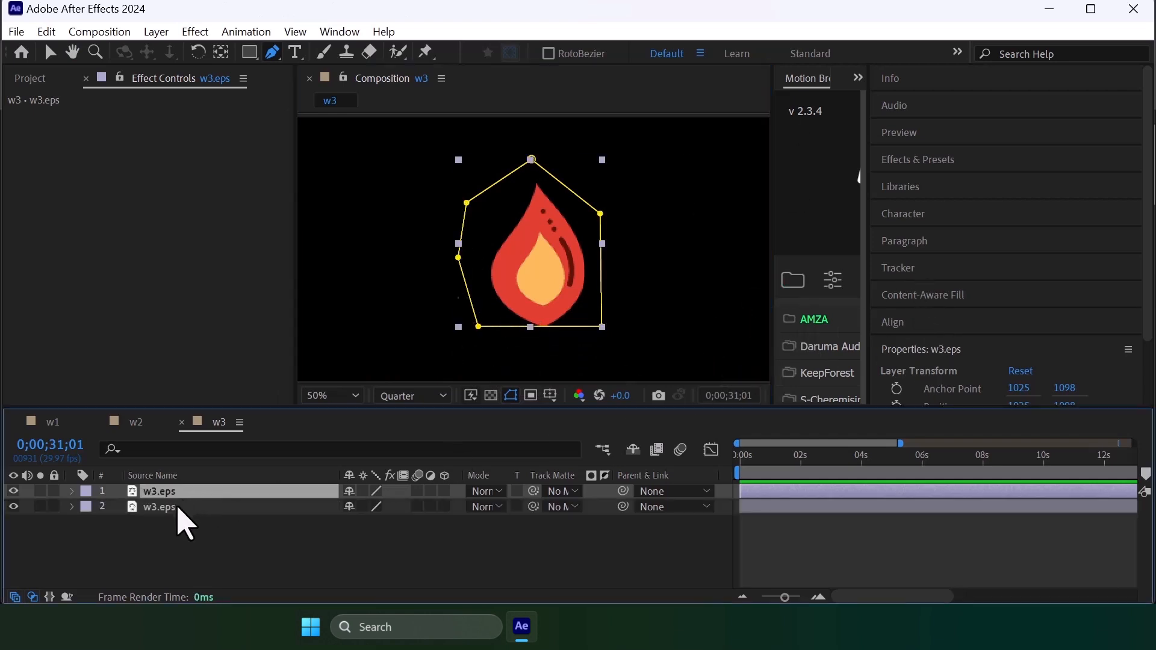
left_click(174, 507)
left_click(72, 506)
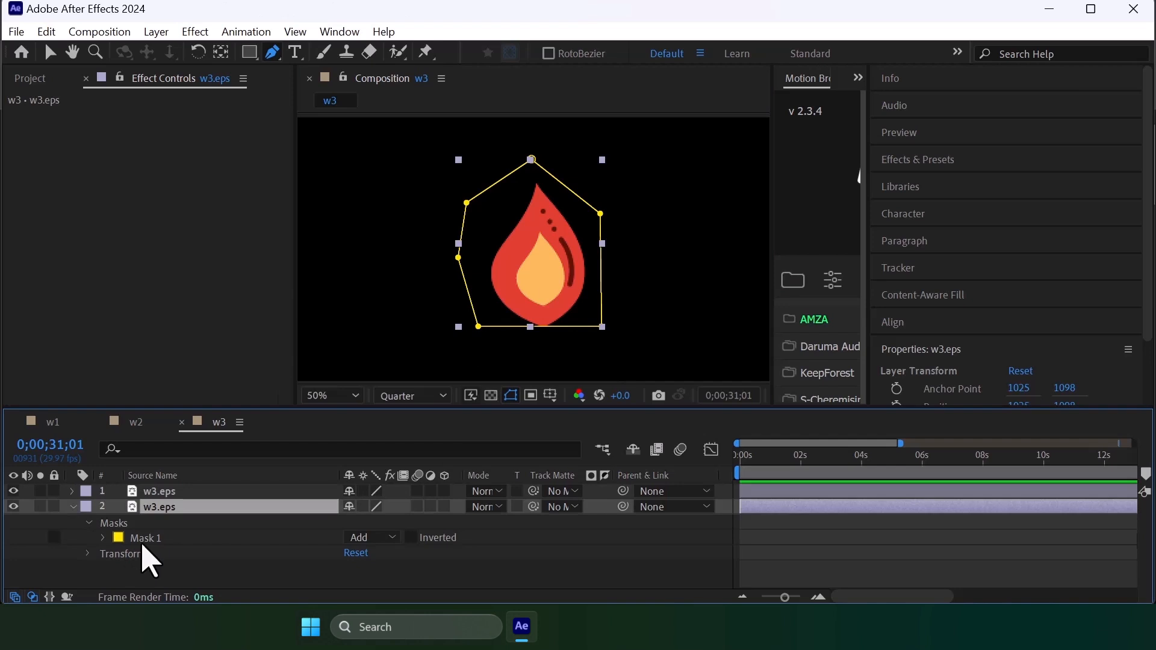
- Set Mask 1 on the lower w3.eps layer to Subtract, cutting the flame out of that copy
left_click(368, 537)
left_click(398, 435)
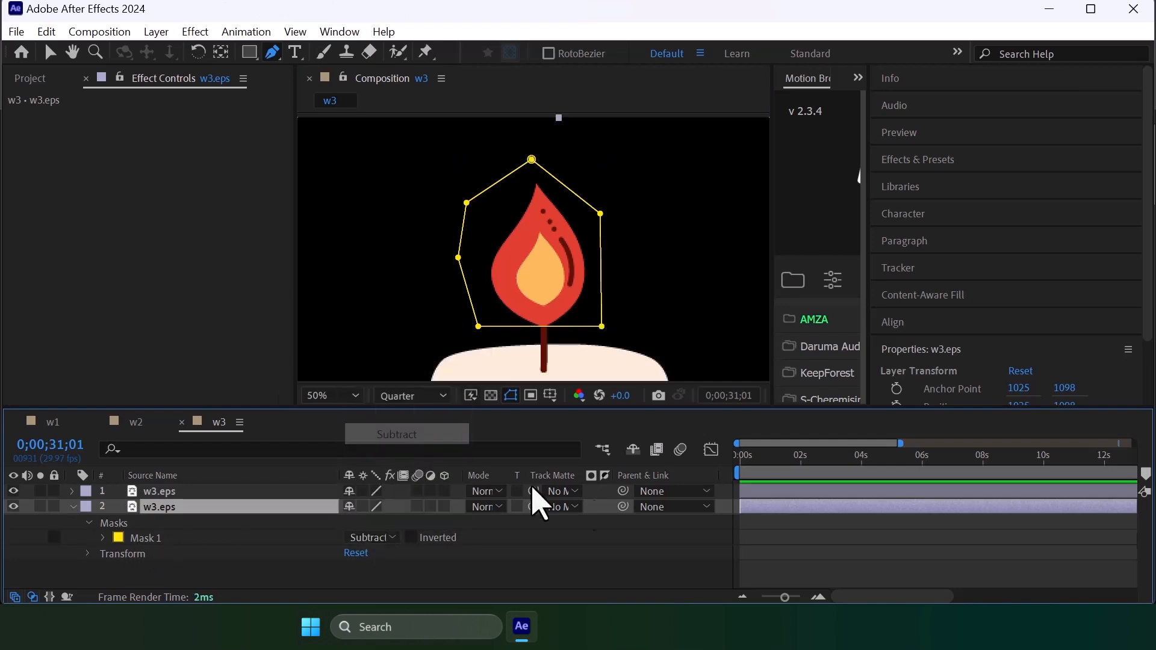
left_click(726, 522)
scroll(557, 340, "up", 1)
left_click_drag(545, 348, 509, 193)
scroll(528, 283, "up", 1)
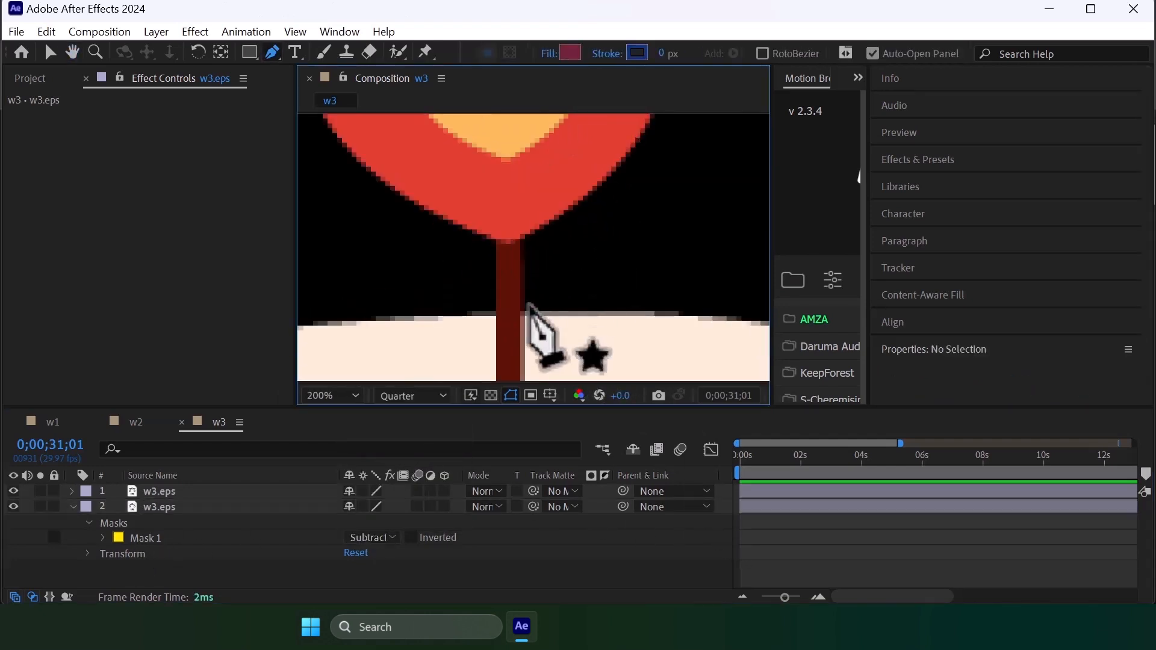
- Switch the preview to Full resolution and examine the seam between the flame and the wick
left_click(413, 396)
left_click(401, 436)
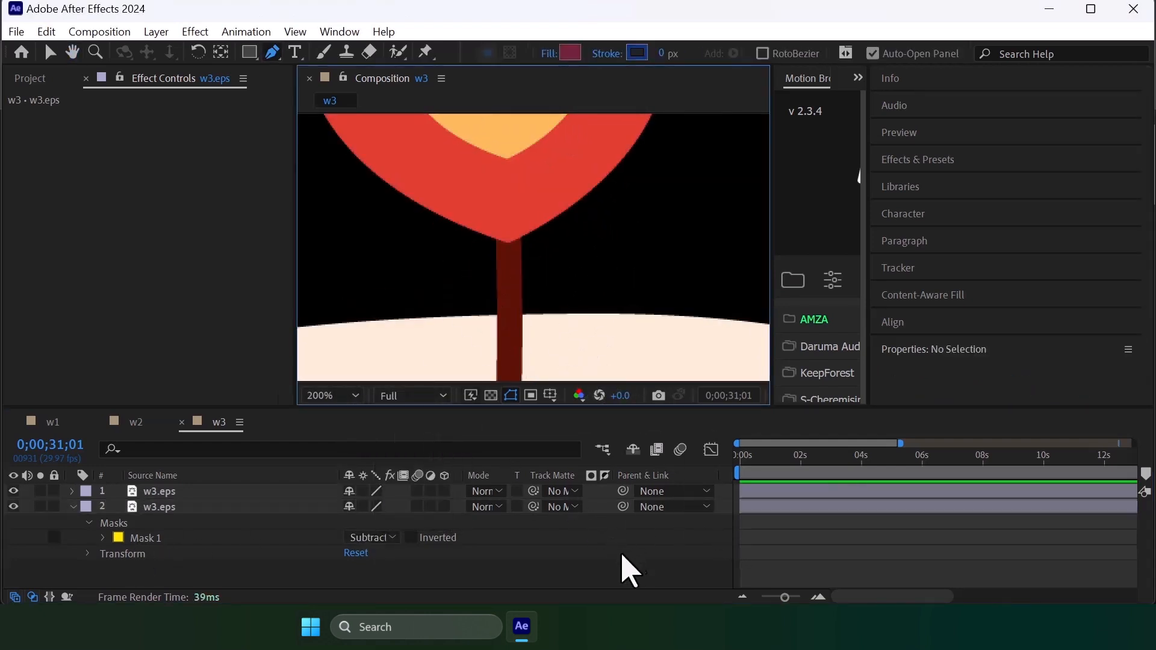
scroll(496, 309, "up", 2)
scroll(463, 316, "down", 3)
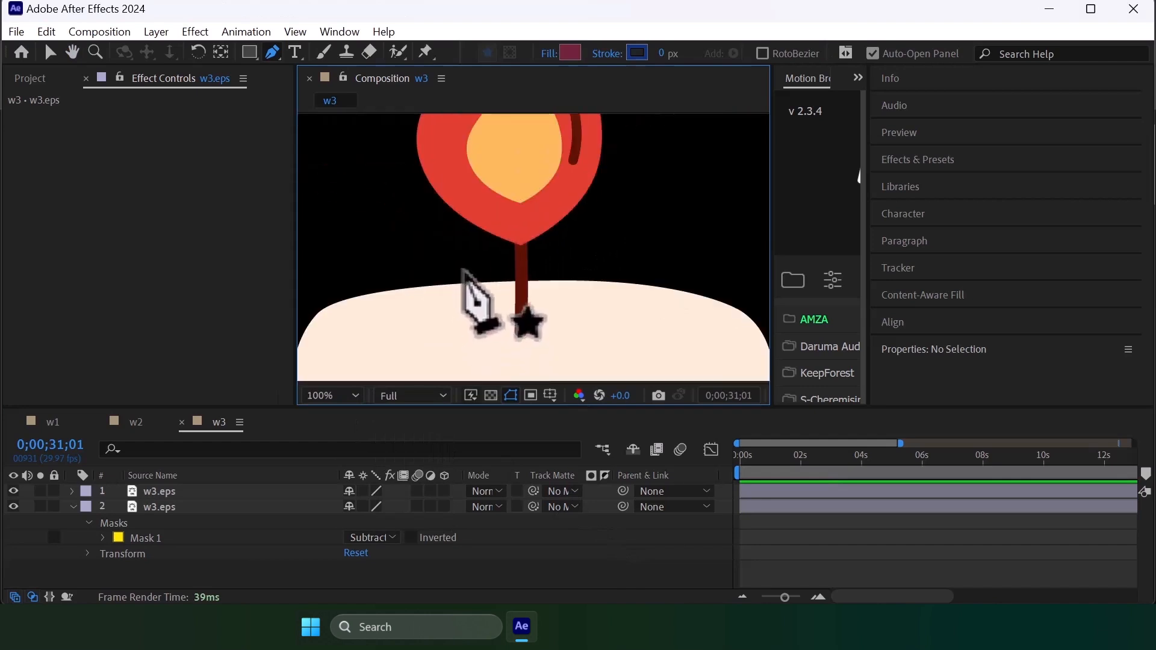
scroll(524, 258, "up", 4)
- Apply Wave Warp to the upper w3.eps flame layer with Pinning at Bottom Edge and Direction at 1°
key("v")
left_click(238, 492)
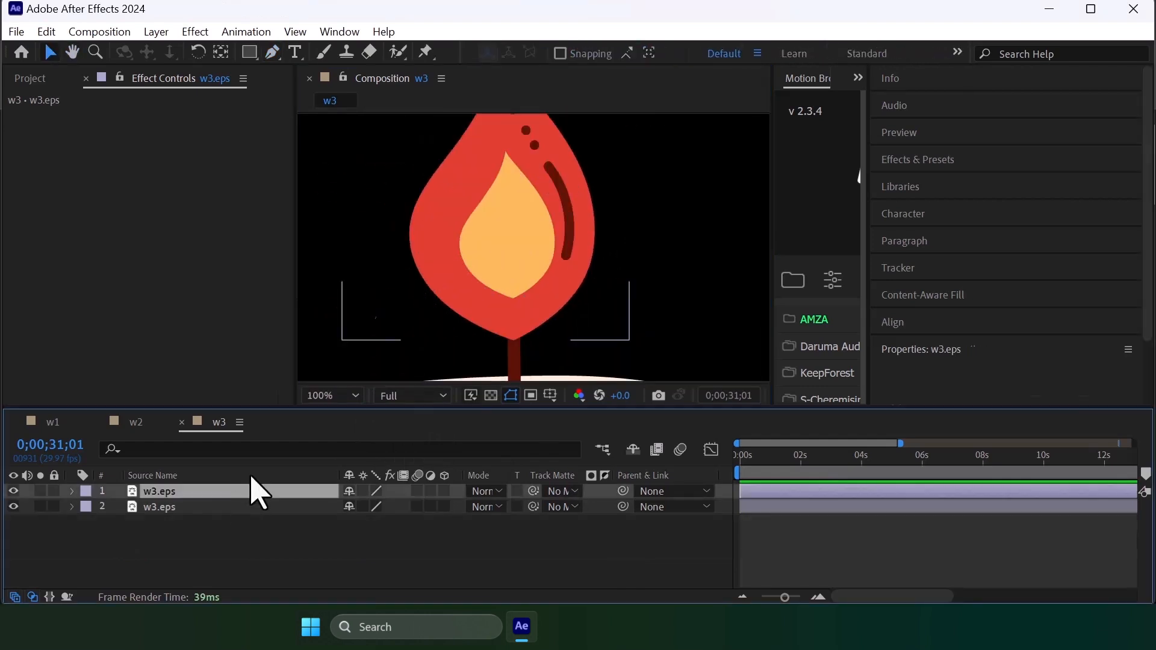
key("ctrl+space")
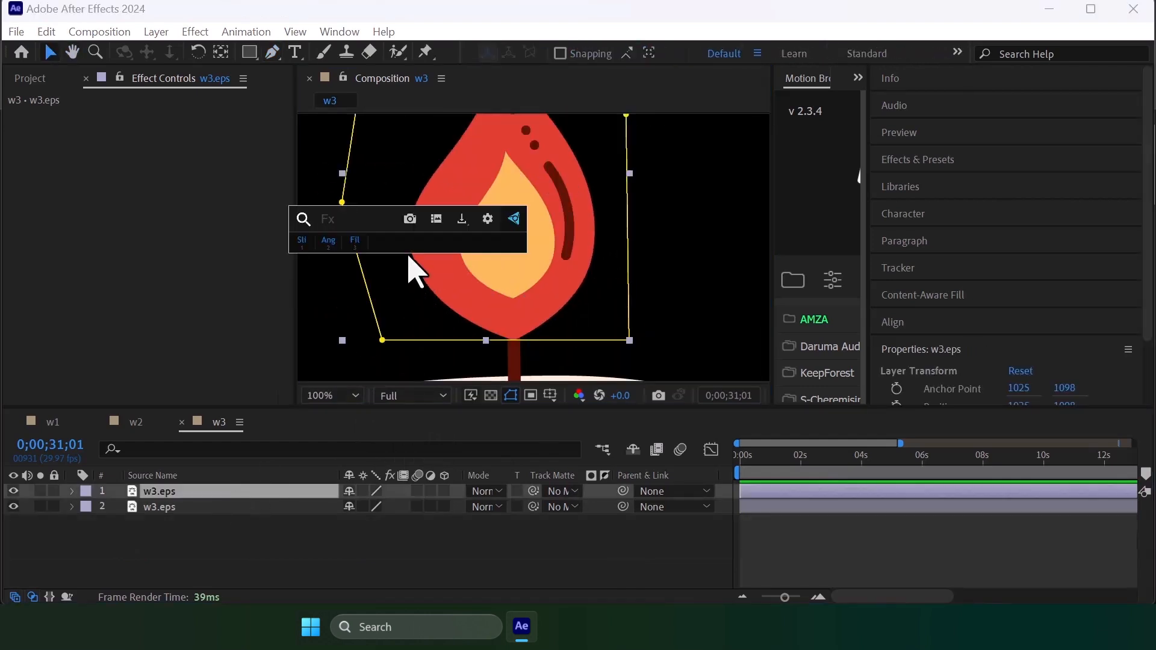
type("wave")
left_click(409, 270)
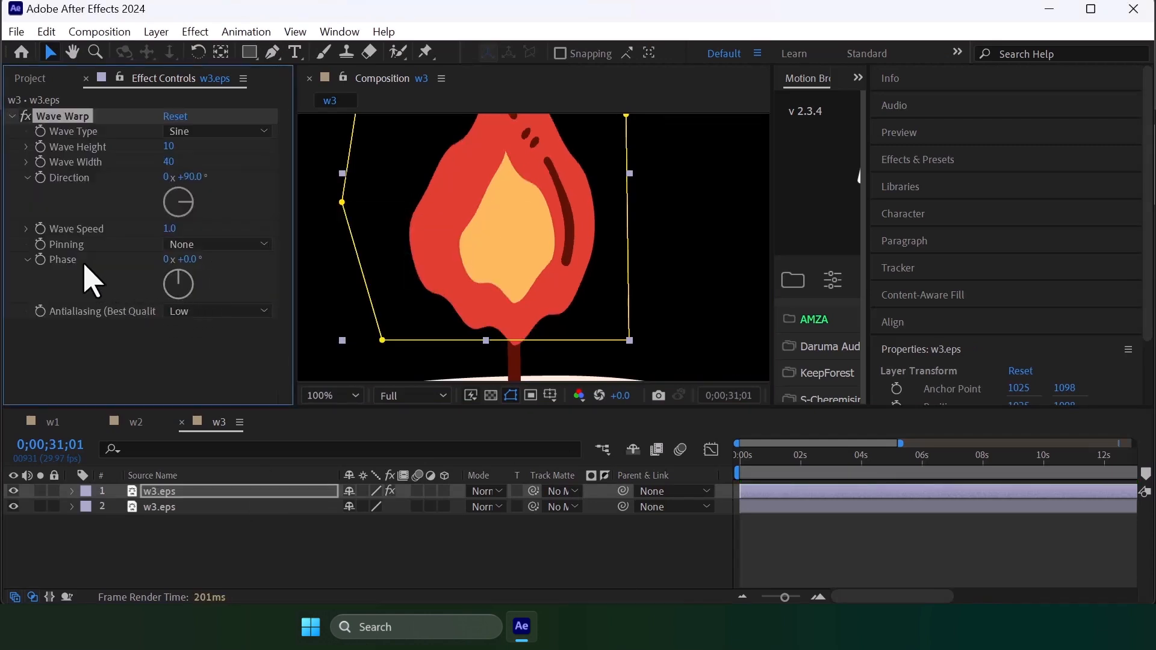
left_click(192, 245)
left_click(235, 397)
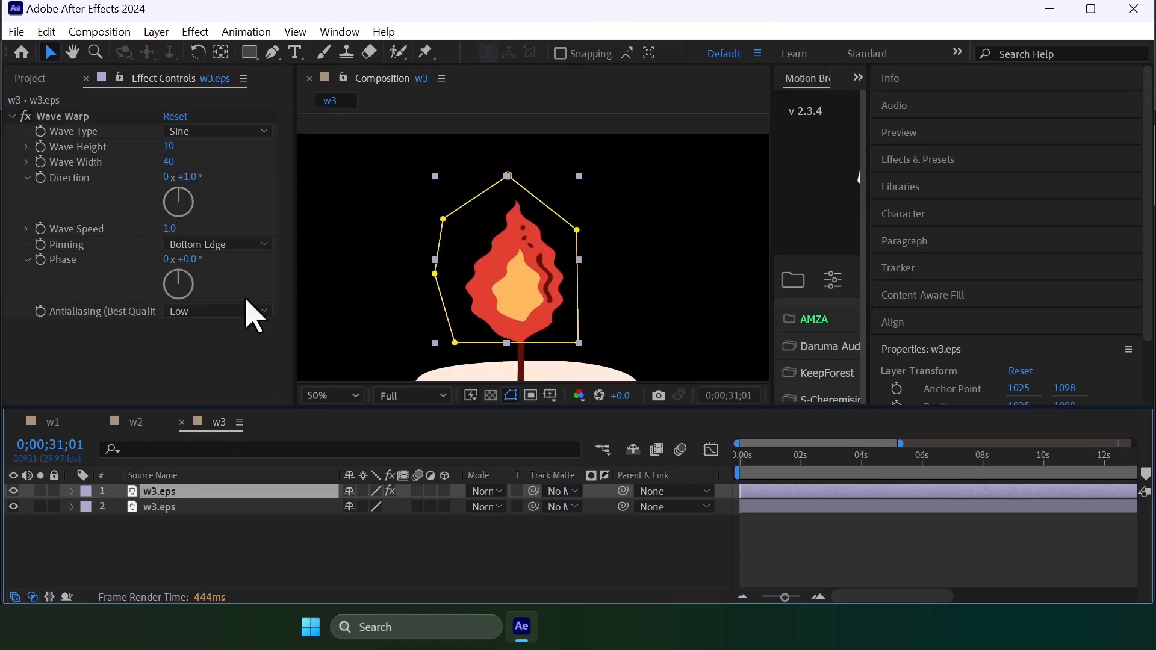
- Add the Transform effect to the flame layer and place it above Wave Warp in the effect order
key("ctrl+space")
type("tran")
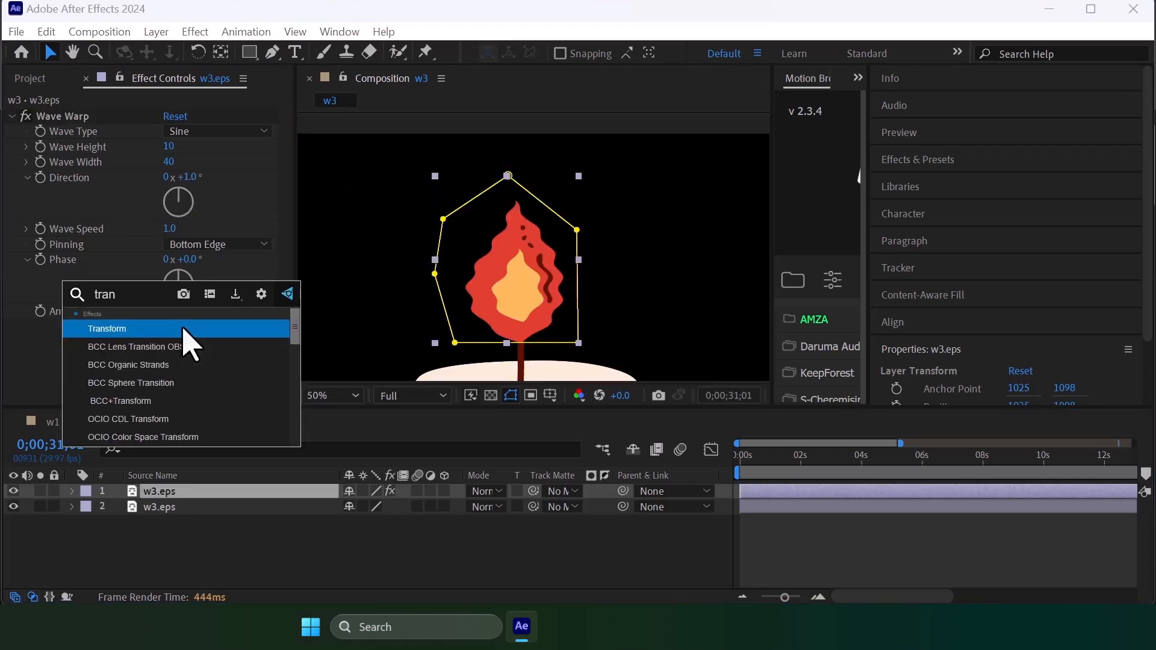
key("Return")
scroll(83, 311, "up", 3)
left_click_drag(100, 325, 100, 115)
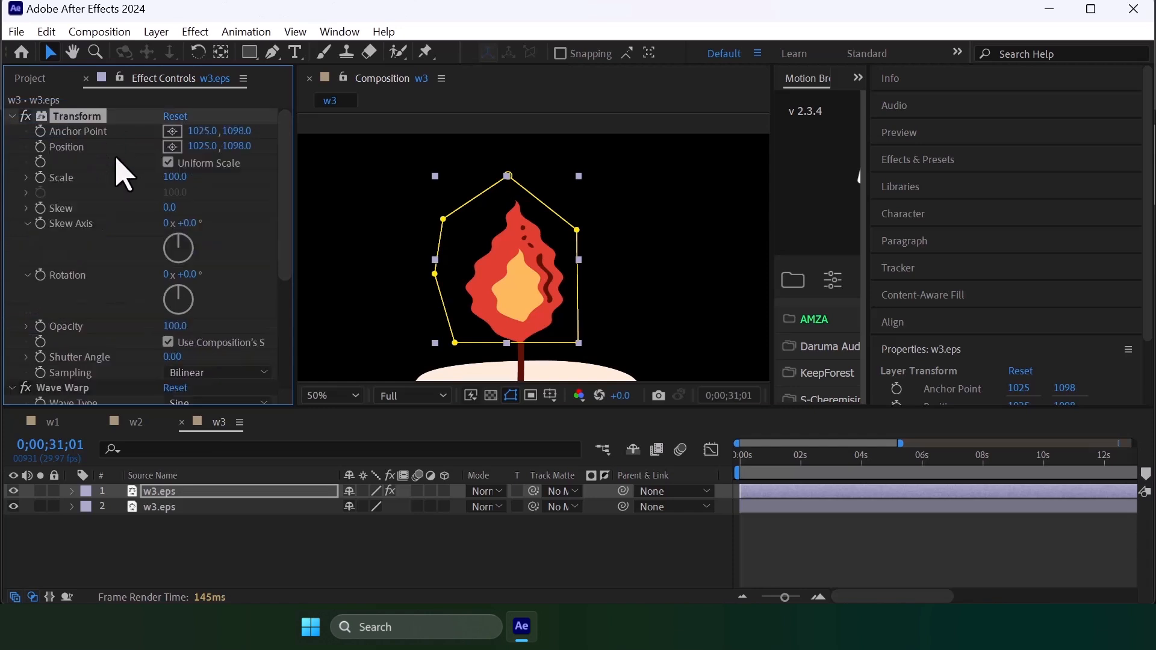
- Set the Transform effect's vertical Position to 2598 to shift the flame down to the composition's lower edge
left_click_drag(420, 232, 434, 154)
left_click_drag(473, 252, 448, 212)
scroll(542, 225, "down", 2)
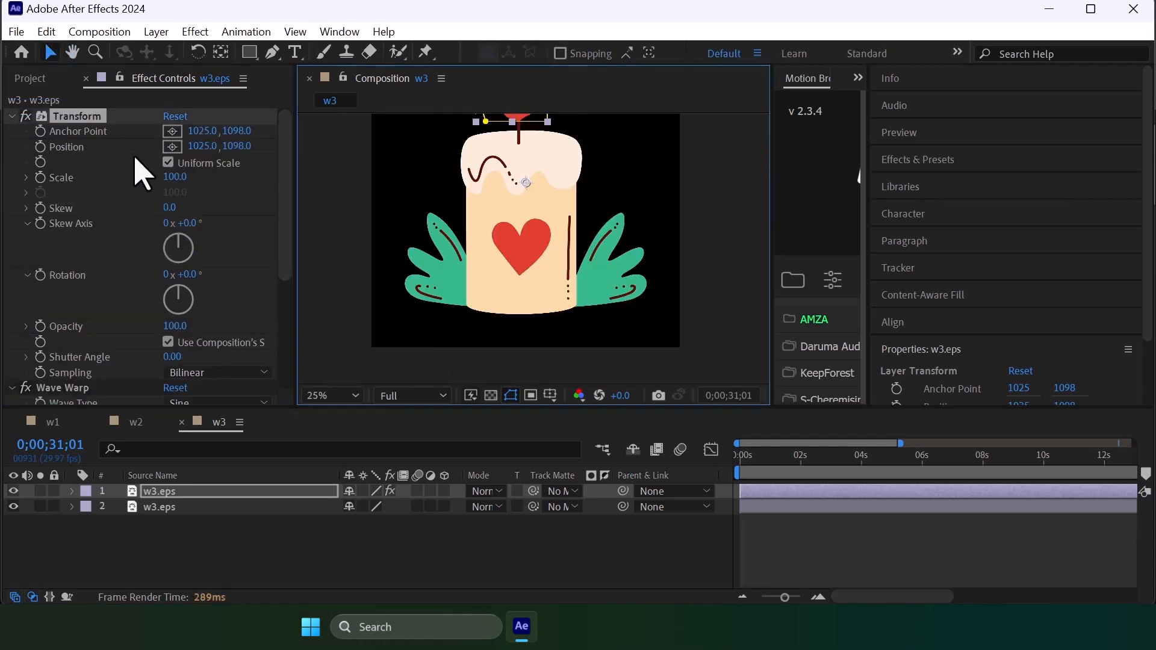
left_click_drag(237, 146, 837, 172)
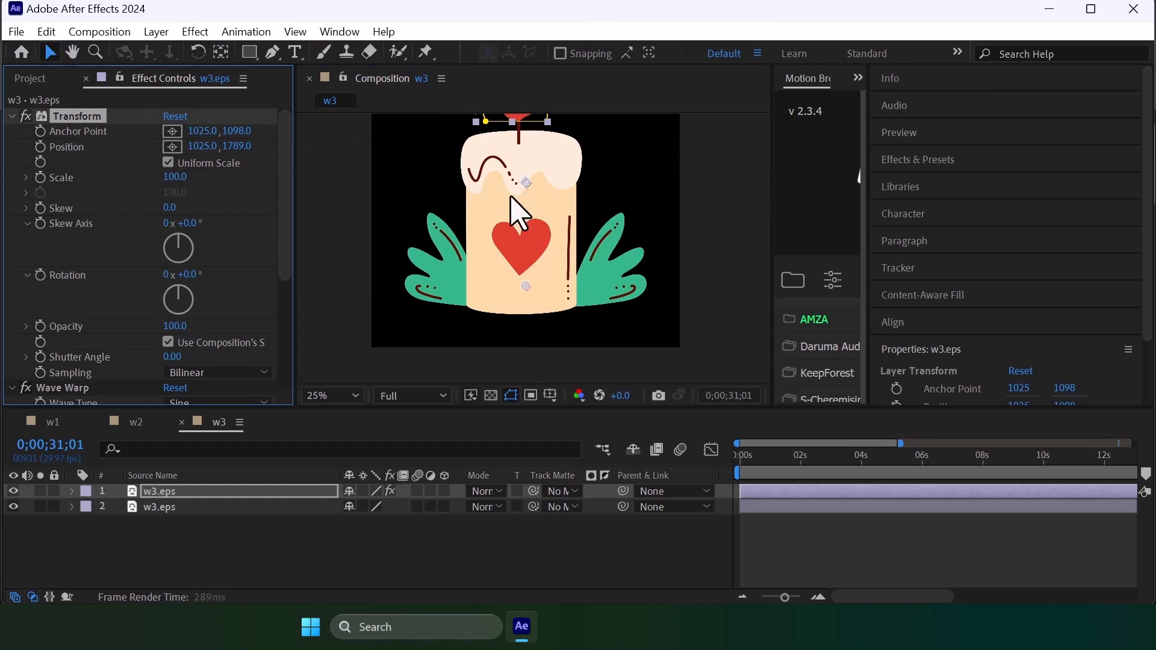
left_click_drag(525, 355, 542, 212)
scroll(551, 186, "up", 2)
left_click_drag(418, 184, 408, 304)
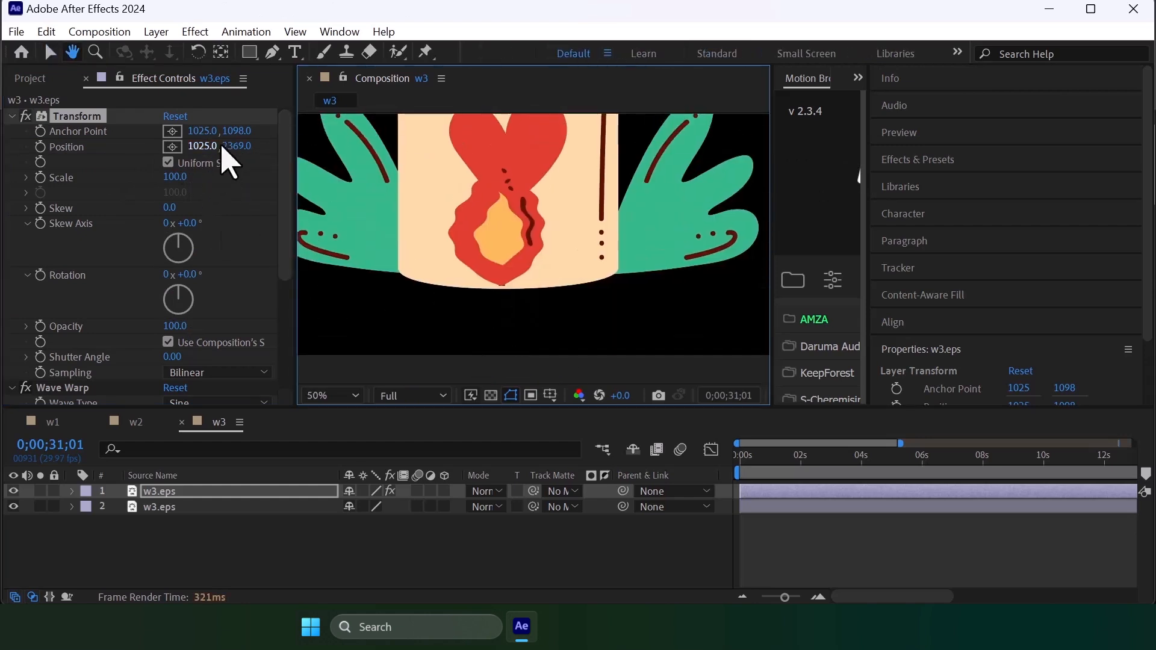
left_click_drag(236, 147, 330, 143)
left_click_drag(237, 147, 363, 144)
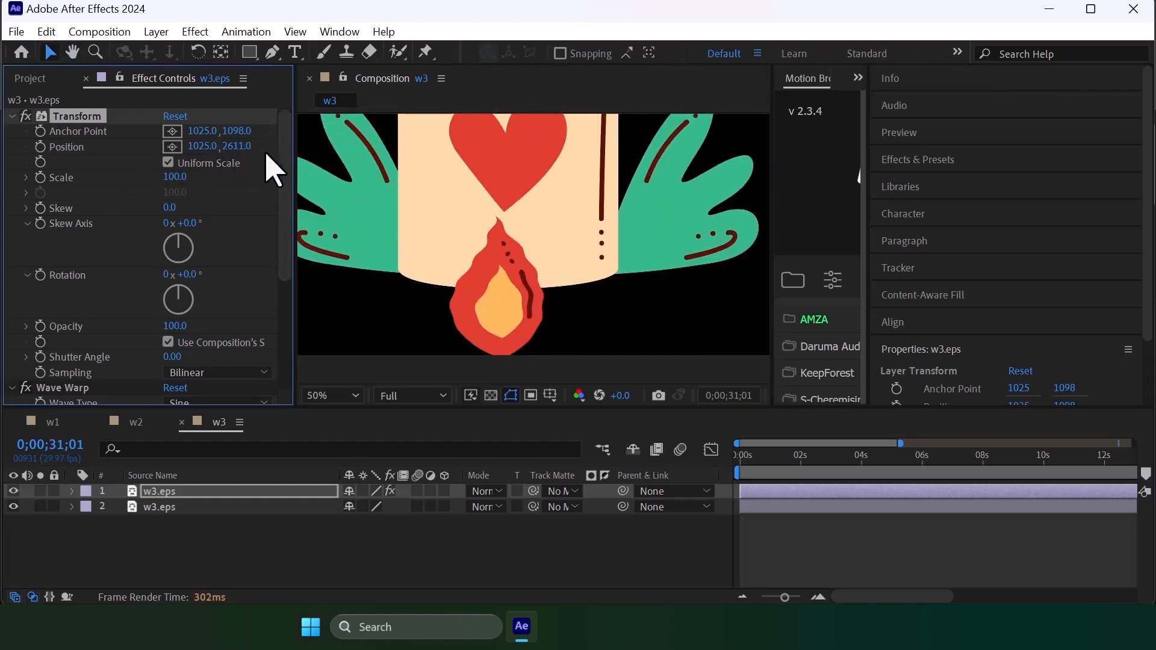
left_click(238, 146)
key("Down")
key("Down")
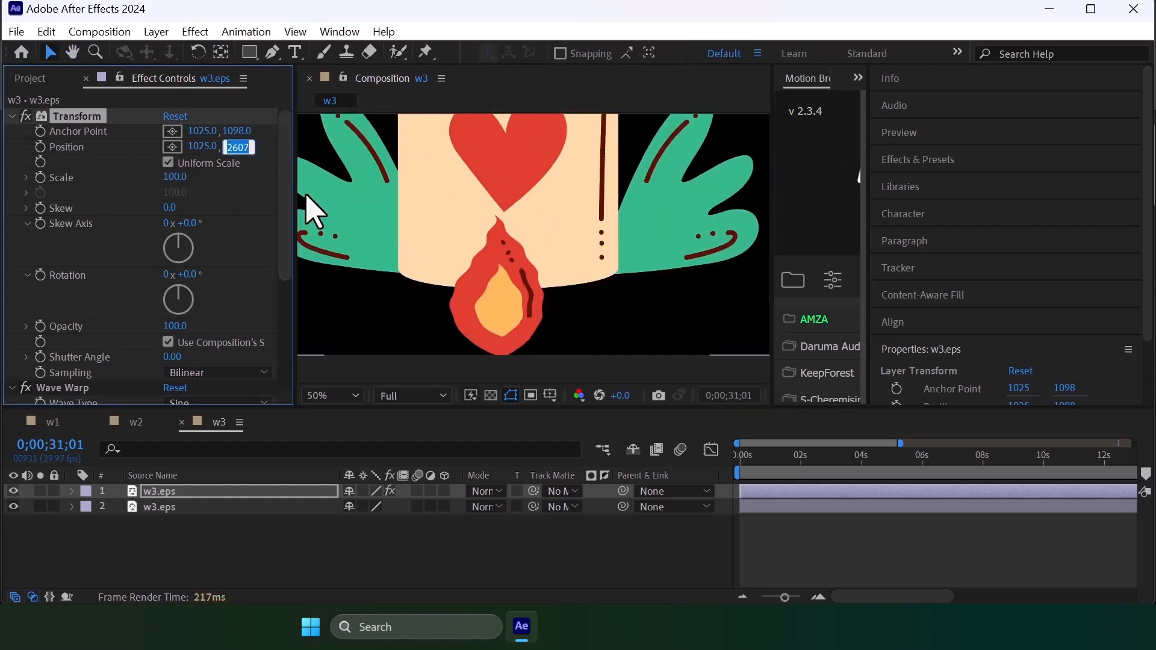
- Nudge the upper w3.eps layer upward in large steps to a vertical position of 98, bringing the flame over the candle's top
left_click(762, 490)
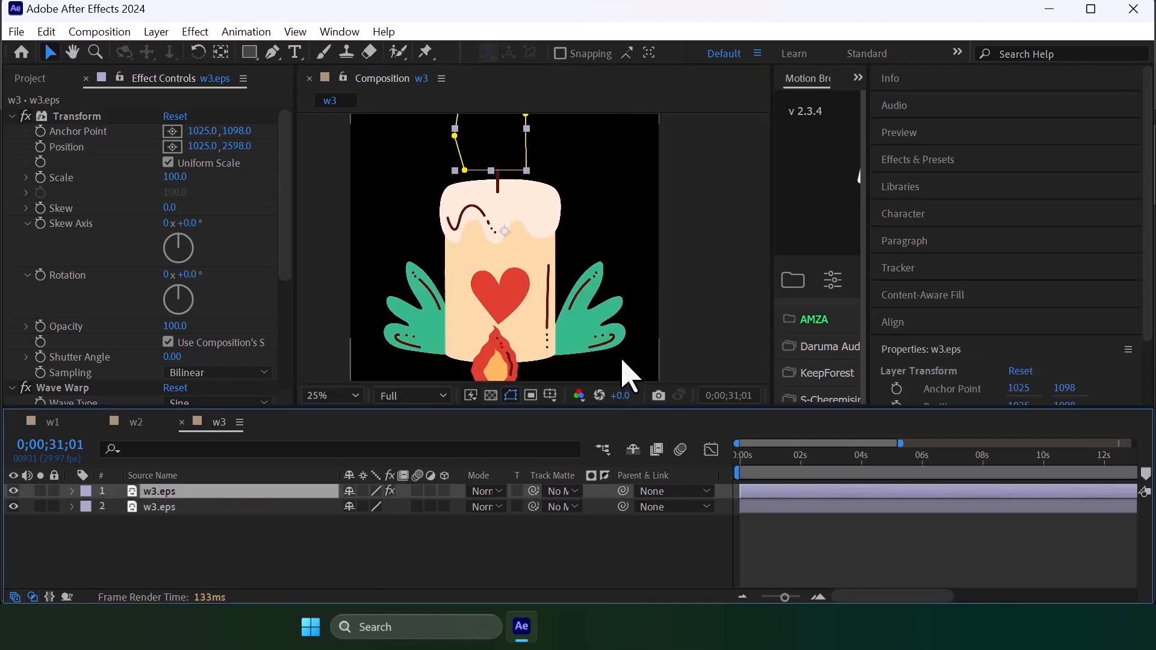
key("Return")
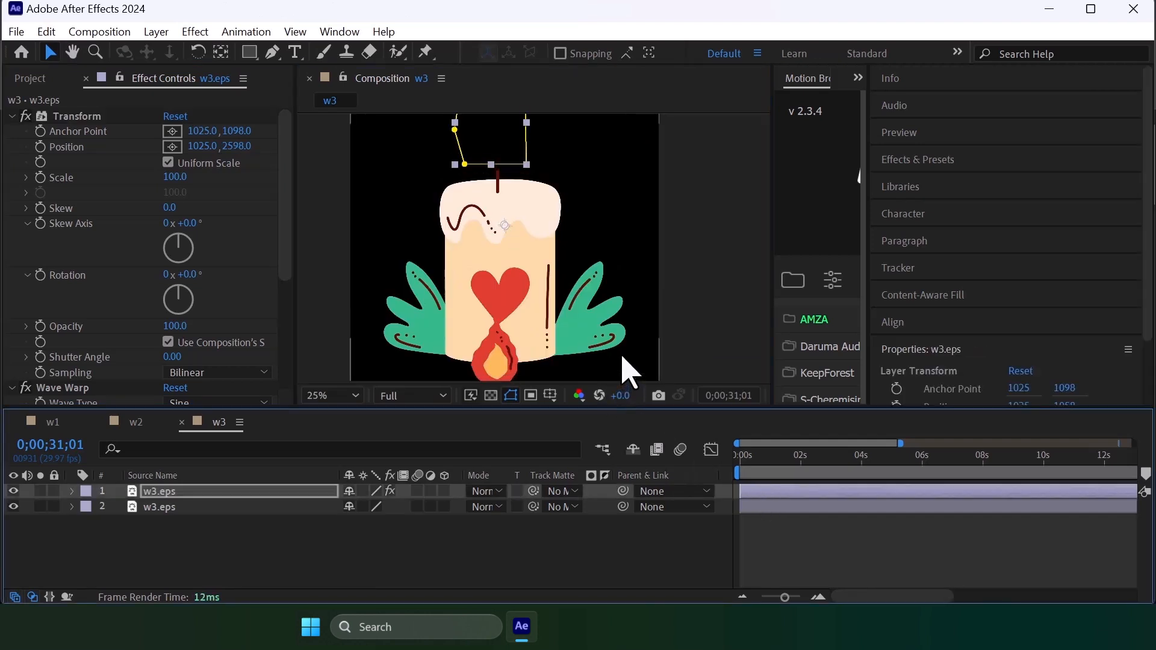
key("shift+Up")
key("shift+Up")
key("shift+Up")
key("shift+Up")
key("shift+Up")
key("shift+Up")
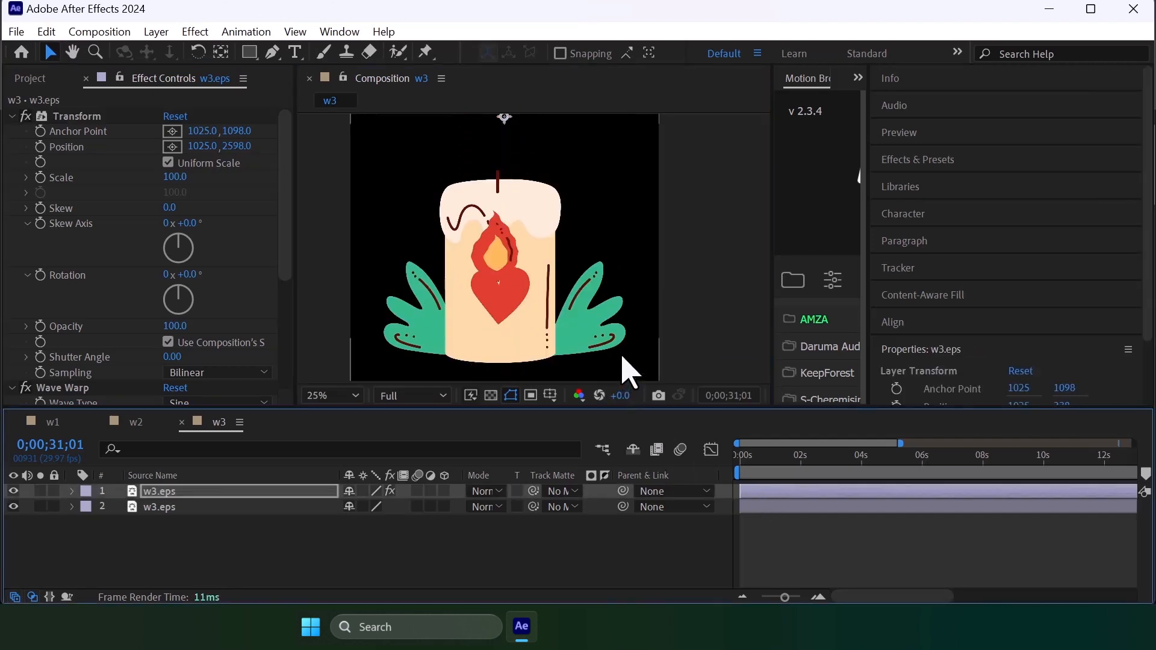
key("shift+Up")
key("shift+Up")
key("shift+Up")
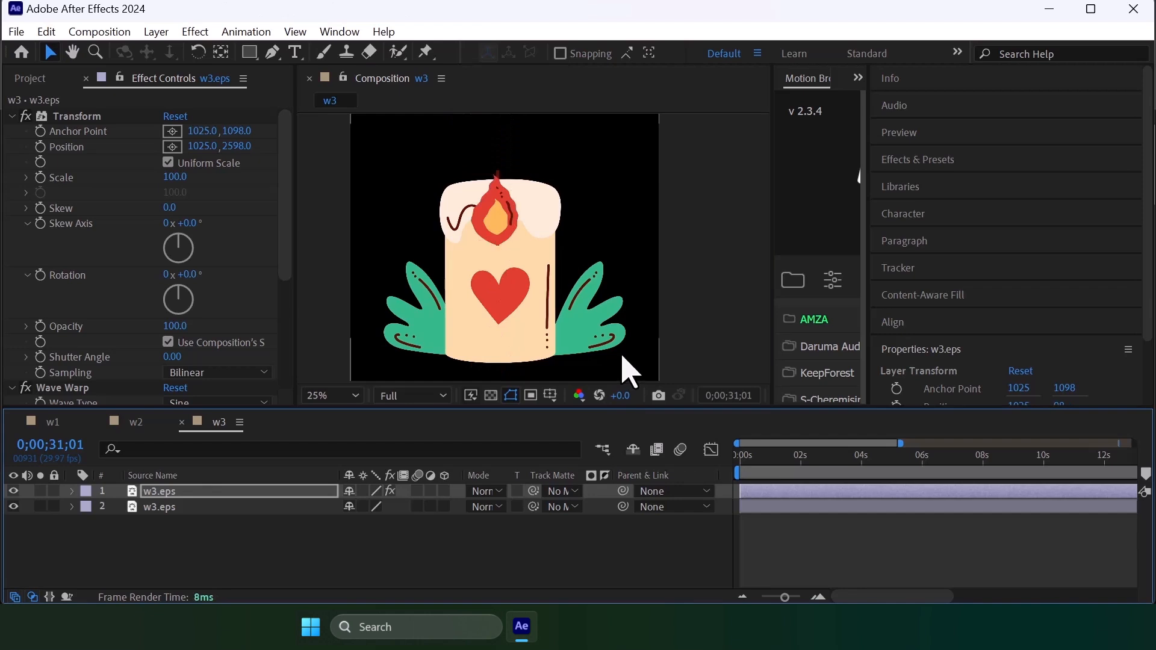
- Reveal the flame layer's Position and nudge it up to 1025, -392 so the flame's base meets the wick
left_click(320, 489)
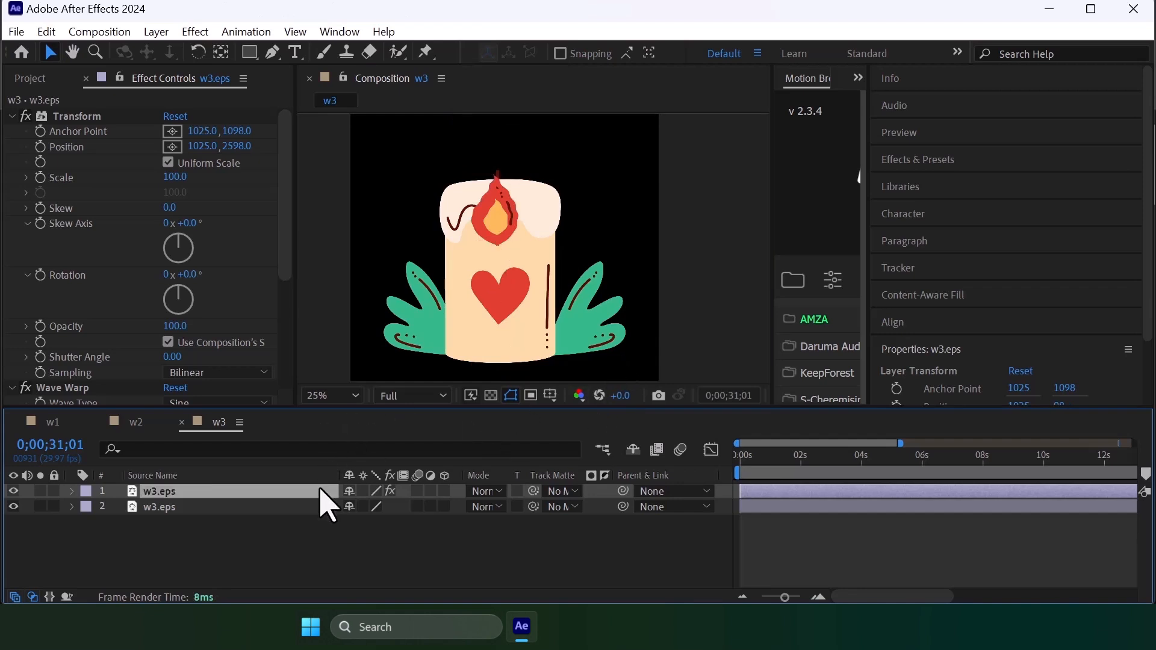
key("p")
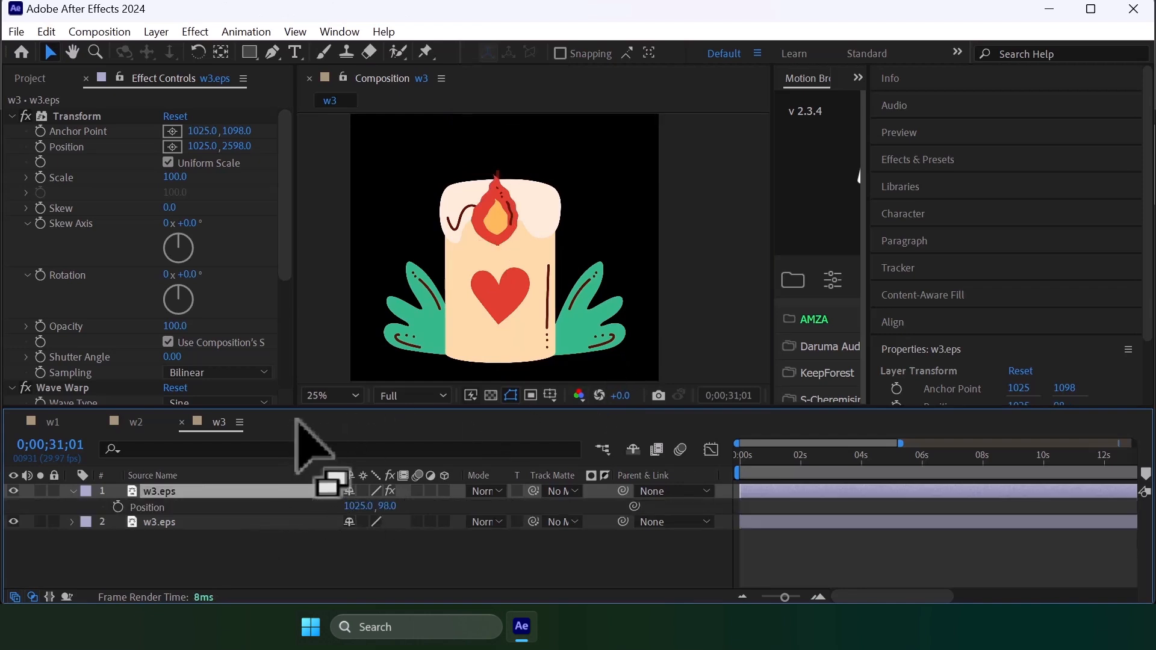
key("shift+Up")
key("shift+Up")
key("shift+Up")
key("shift+Up")
key("shift+Up")
key("shift+Up")
key("shift+Up")
key("shift+Up")
key("shift+Up")
key("shift+Up")
key("shift+Up")
key("shift+Up")
key("shift+Up")
key("shift+Up")
key("shift+Up")
key("shift+Up")
key("shift+Up")
key("shift+Up")
key("shift+Up")
key("shift+Up")
key("shift+Up")
key("shift+Up")
key("shift+Up")
key("shift+Up")
key("shift+Up")
key("shift+Up")
key("shift+Up")
key("shift+Up")
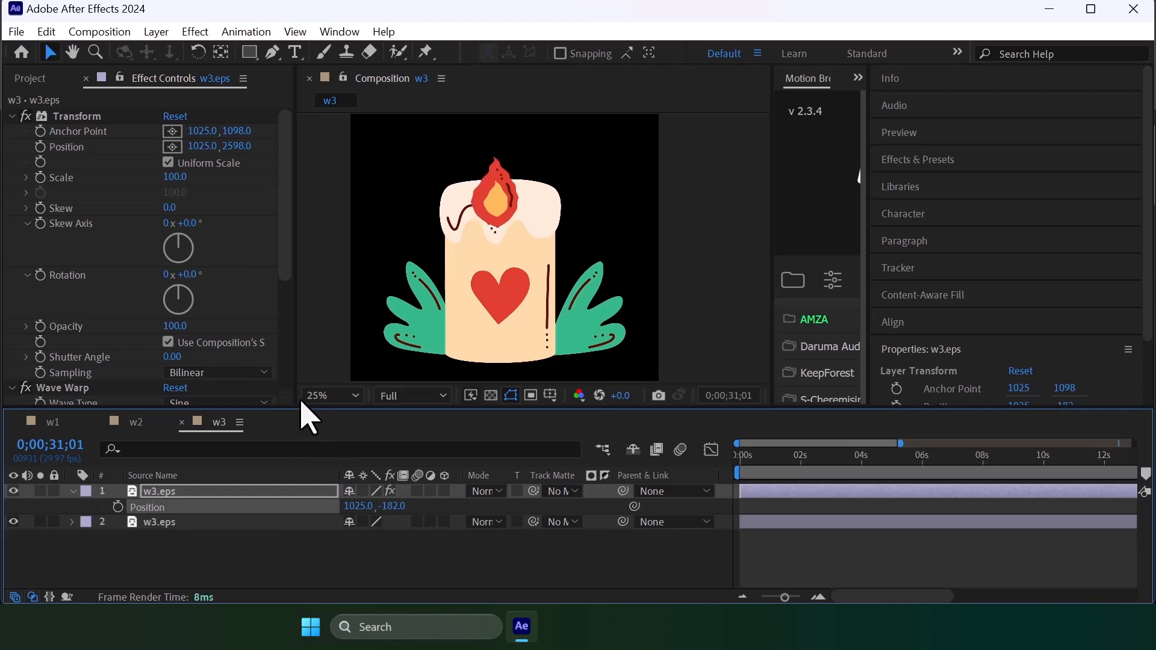
key("shift+Up")
key("shift+Up")
key("shift+Up")
key("shift+Up")
key("shift+Up")
key("shift+Up")
key("shift+Up")
key("shift+Up")
key("shift+Up")
key("shift+Up")
key("shift+Up")
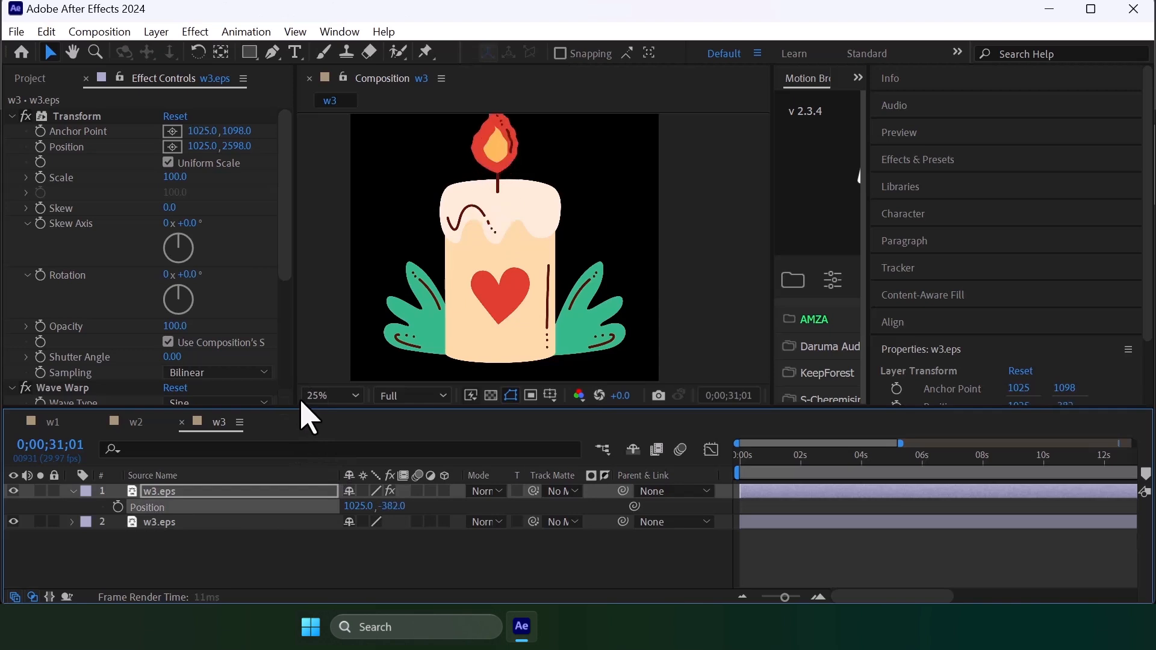
scroll(537, 328, "up", 4)
key("shift+Down")
key("shift+Down")
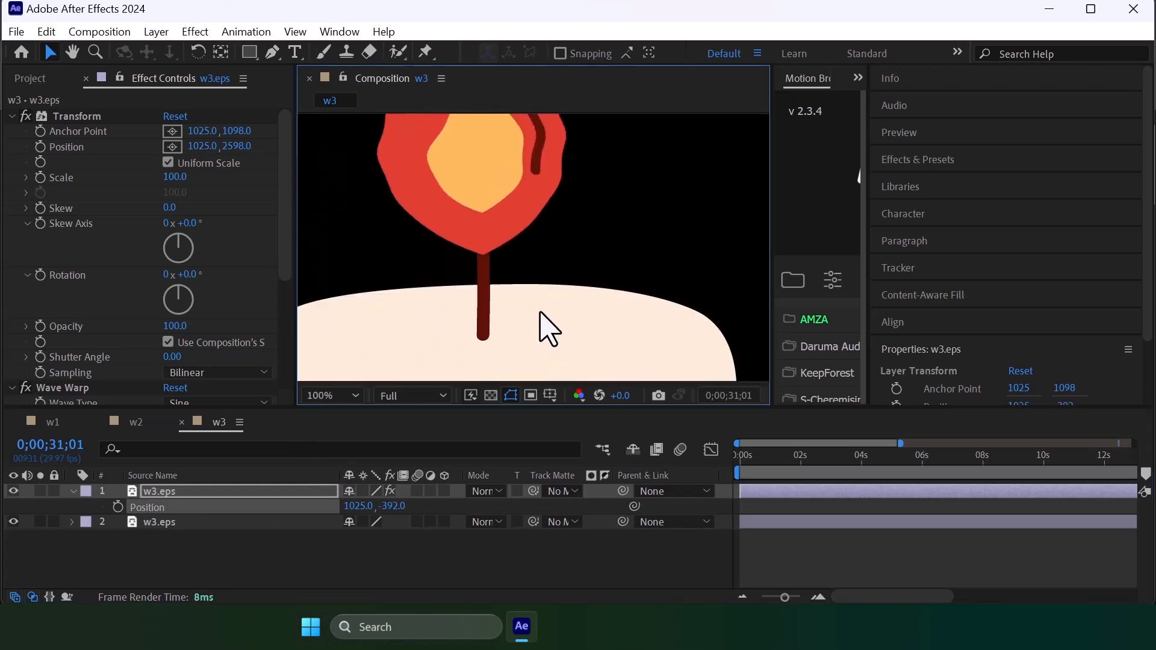
- Preview the flame animation from 0;00;00;00, lowering the preview resolution to Third, and check where the flame meets the wick
left_click(737, 473)
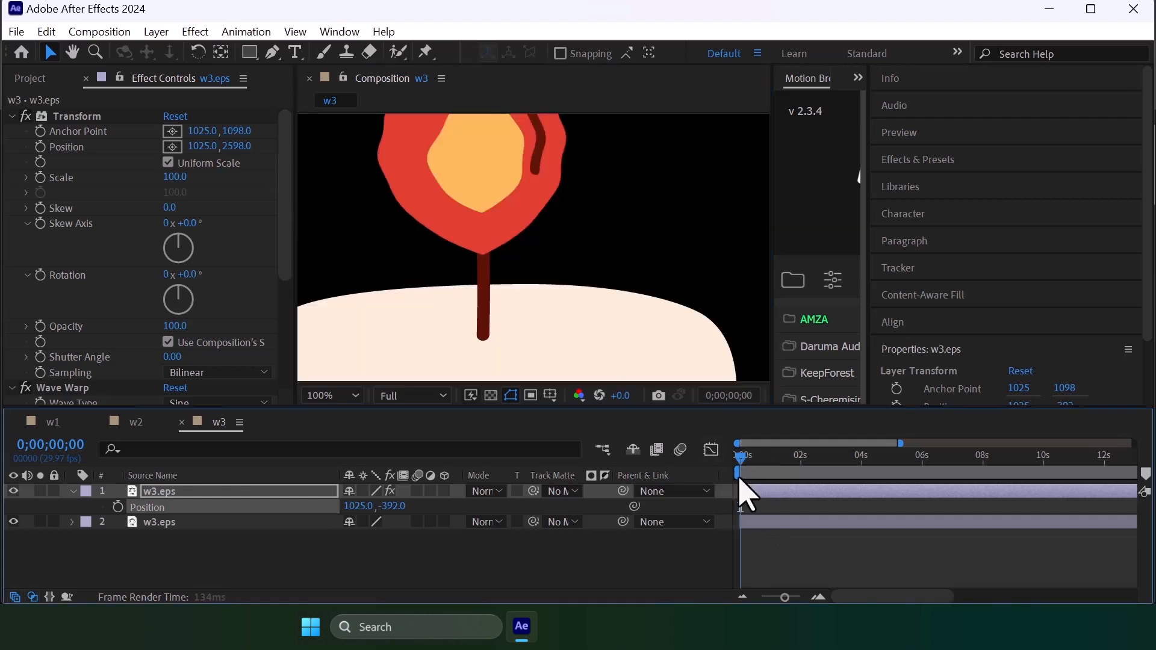
key("space")
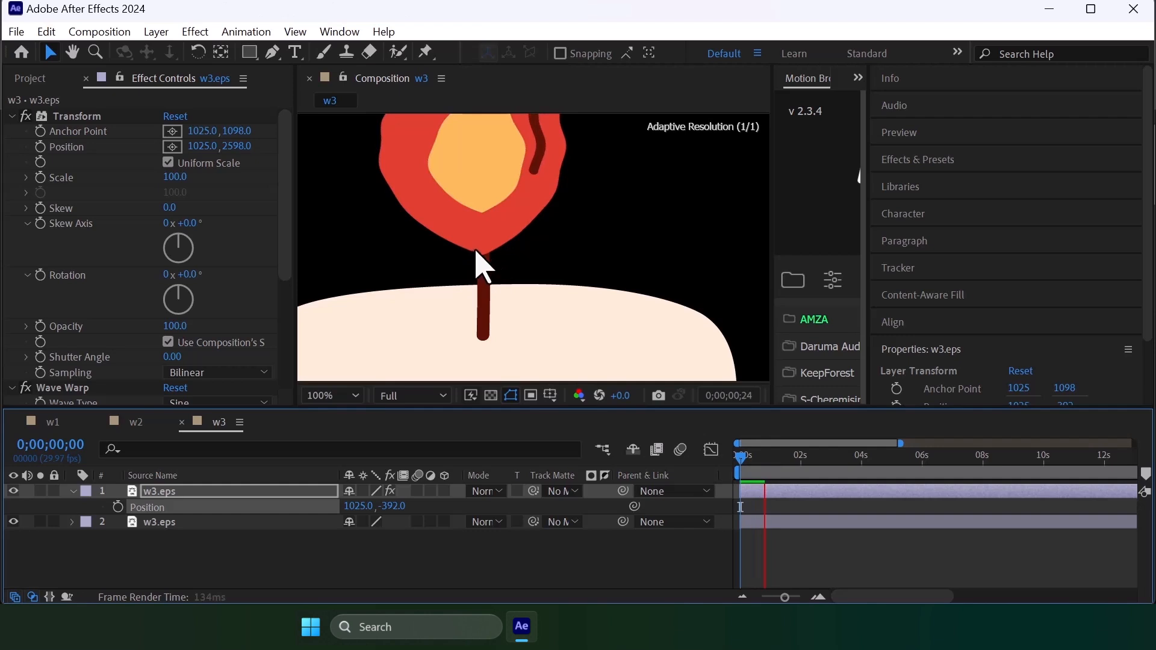
left_click(415, 397)
left_click(422, 480)
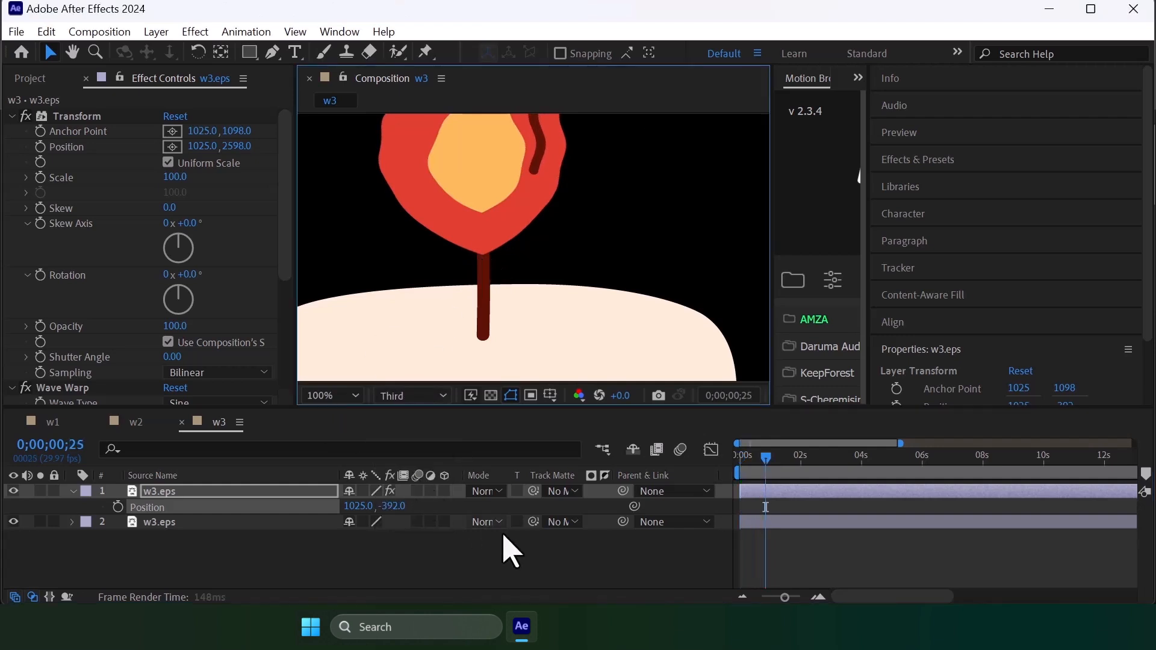
left_click(516, 587)
key("space")
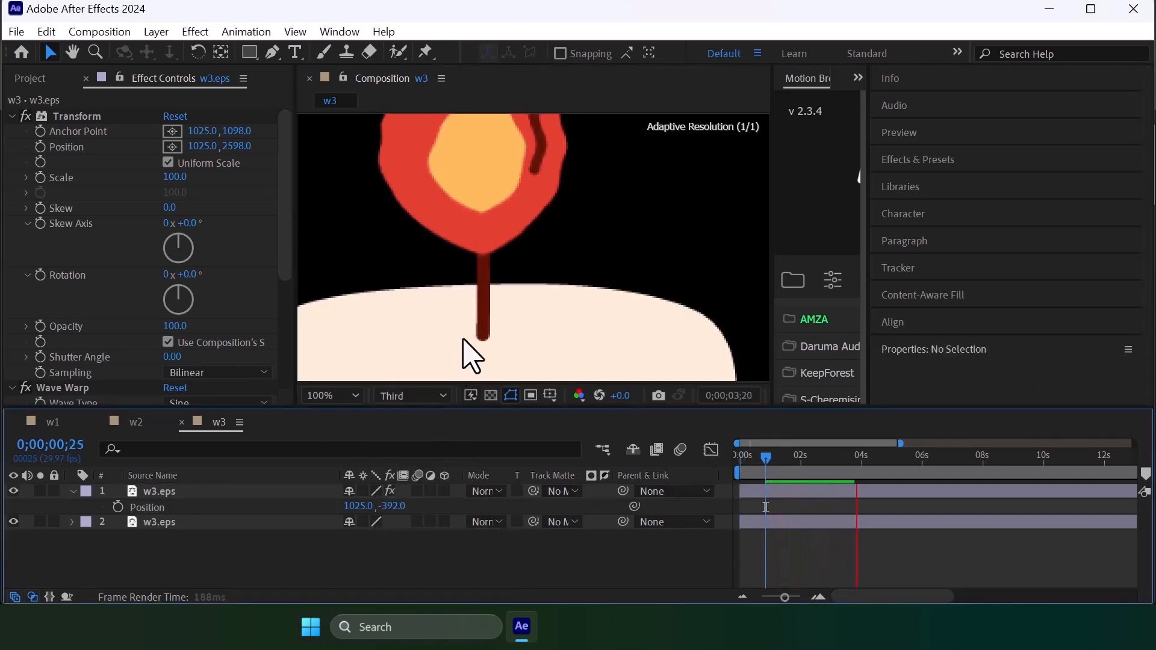
left_click_drag(457, 287, 487, 363)
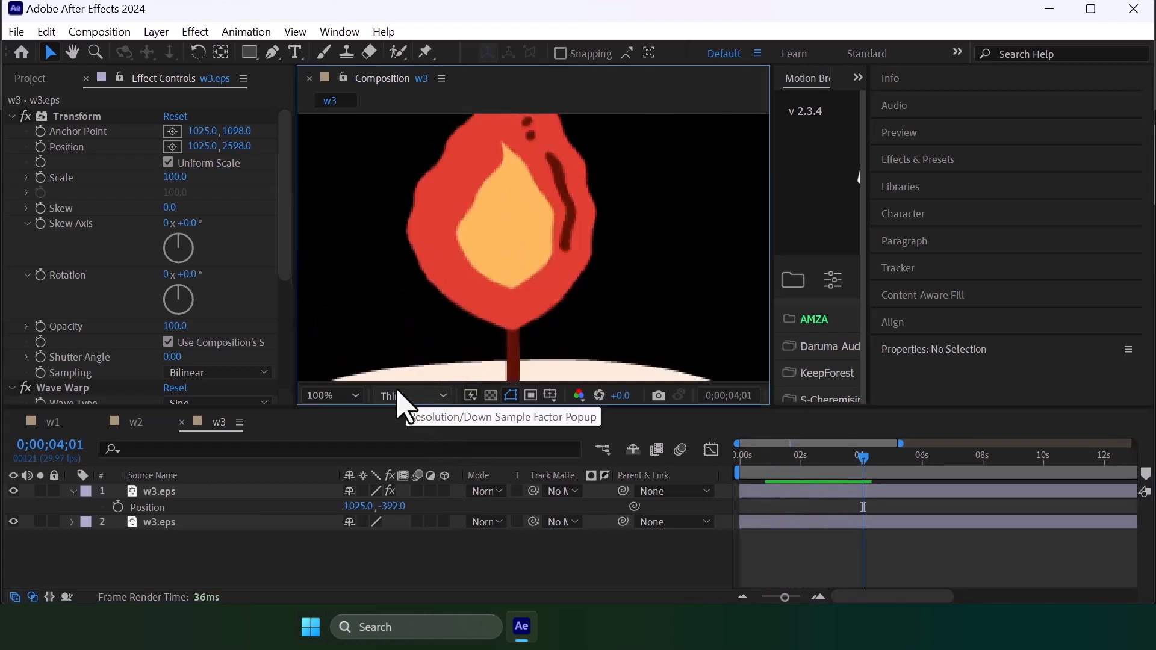
left_click(443, 396)
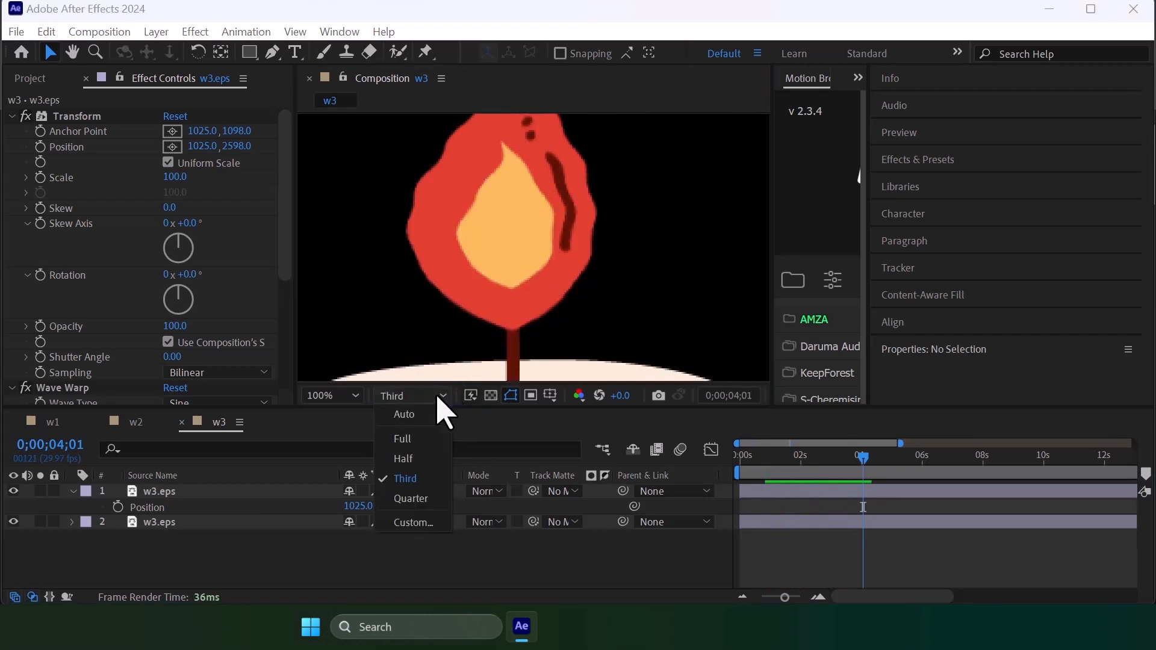
left_click(764, 543)
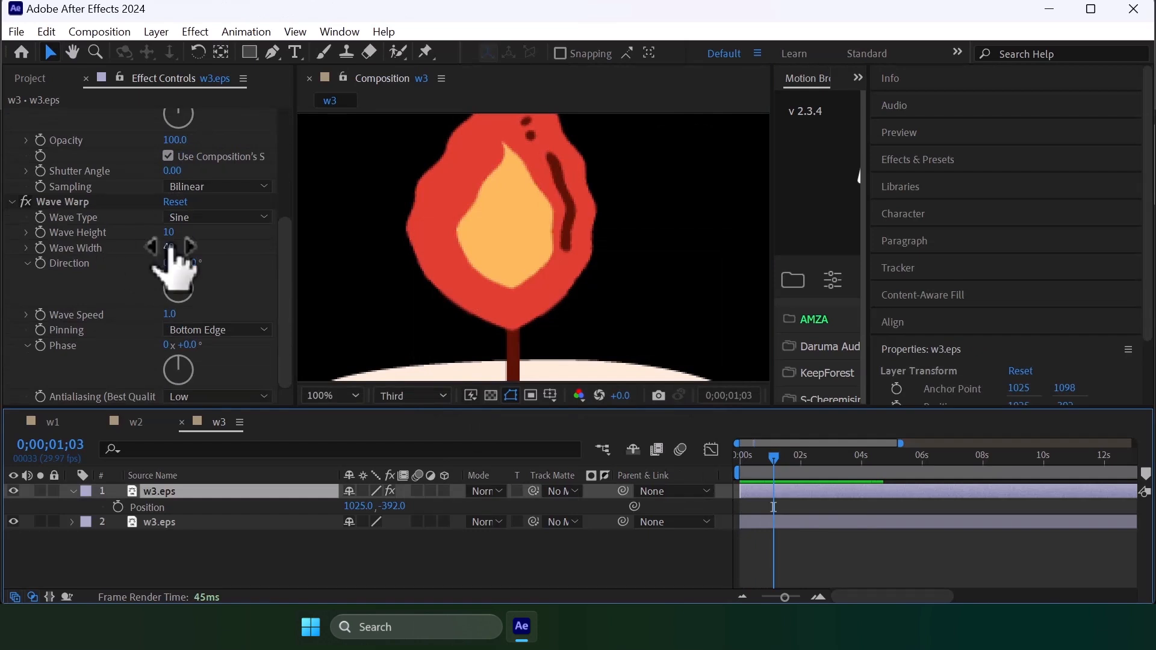
- Set the flame layer's Wave Warp Wave Width to 74 and Wave Speed to 2.2
left_click_drag(171, 259, 280, 248)
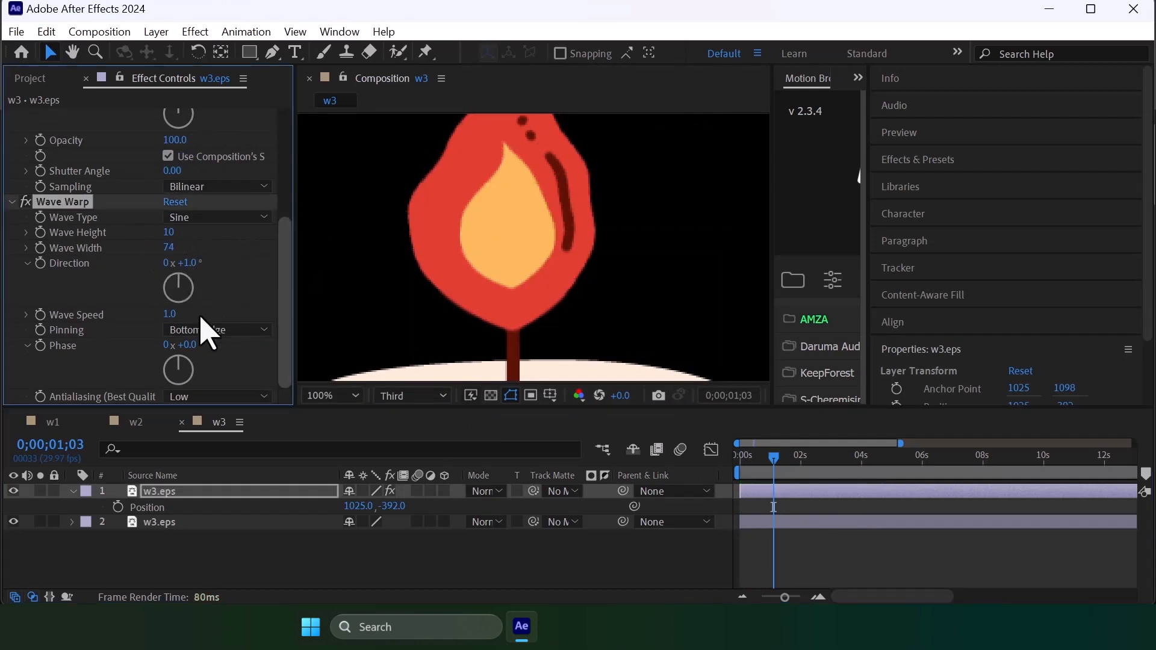
left_click_drag(171, 316, 305, 314)
left_click(833, 551)
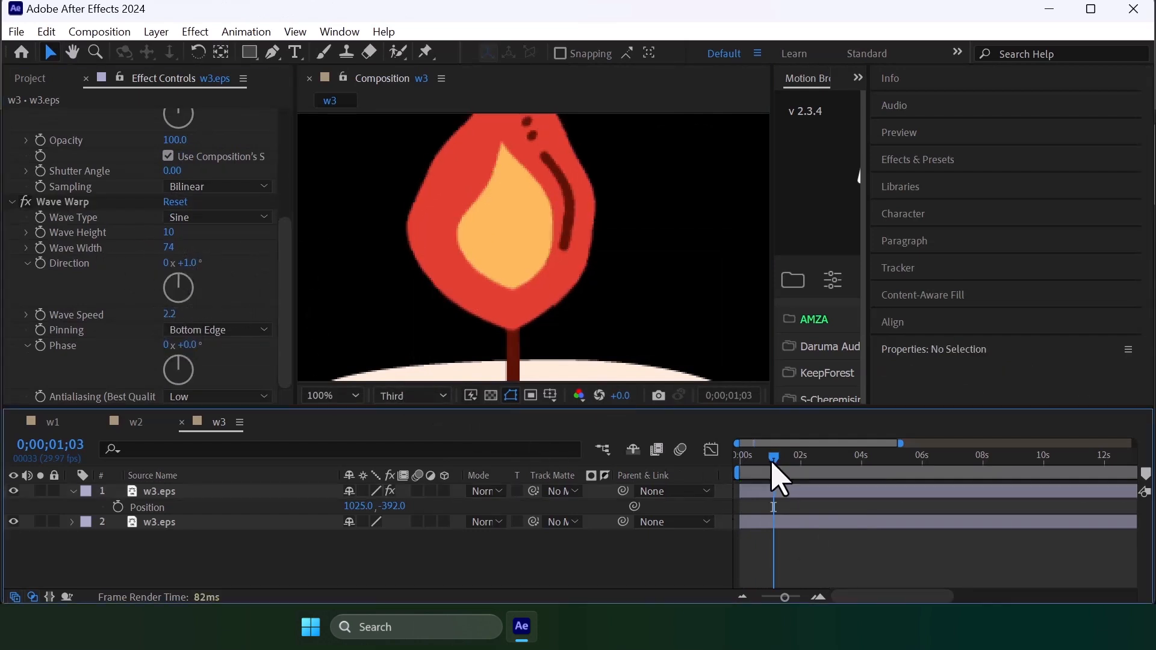
- Preview the adjusted flame motion with the whole candle fitted in view
key("space")
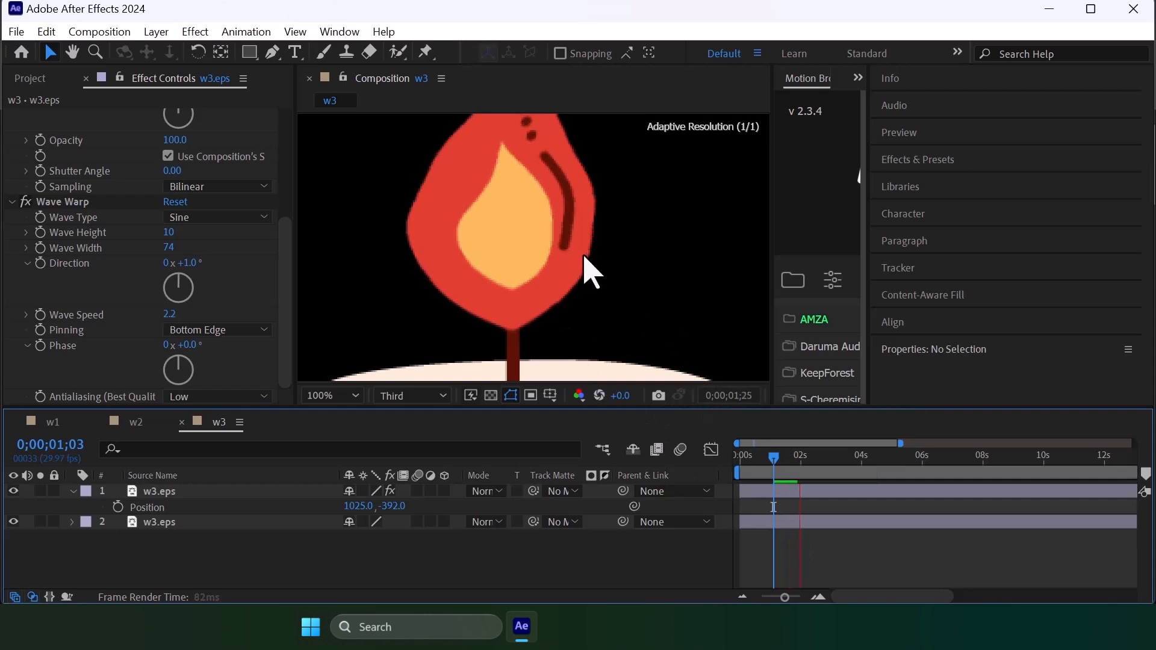
key("shift+slash")
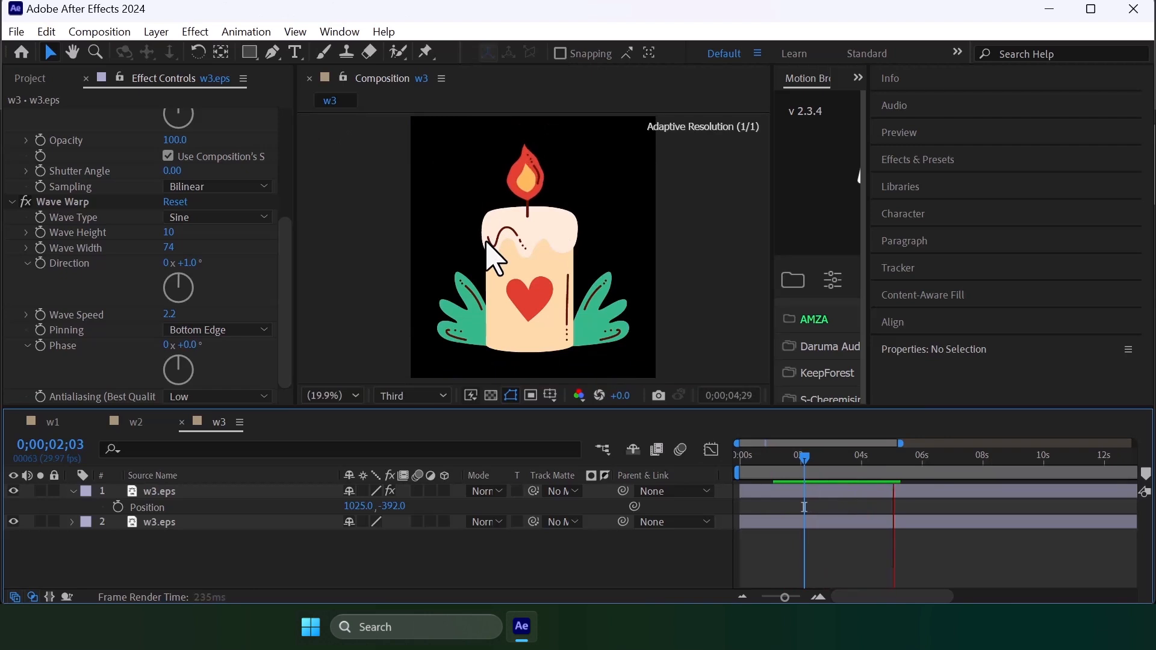
key("space")
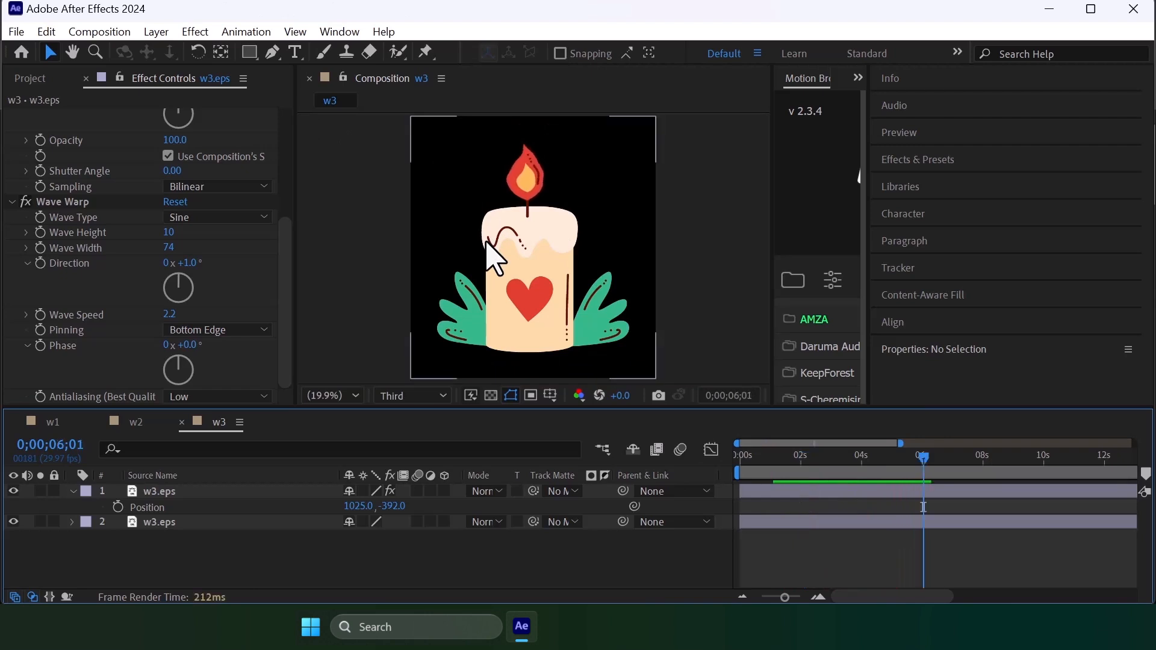